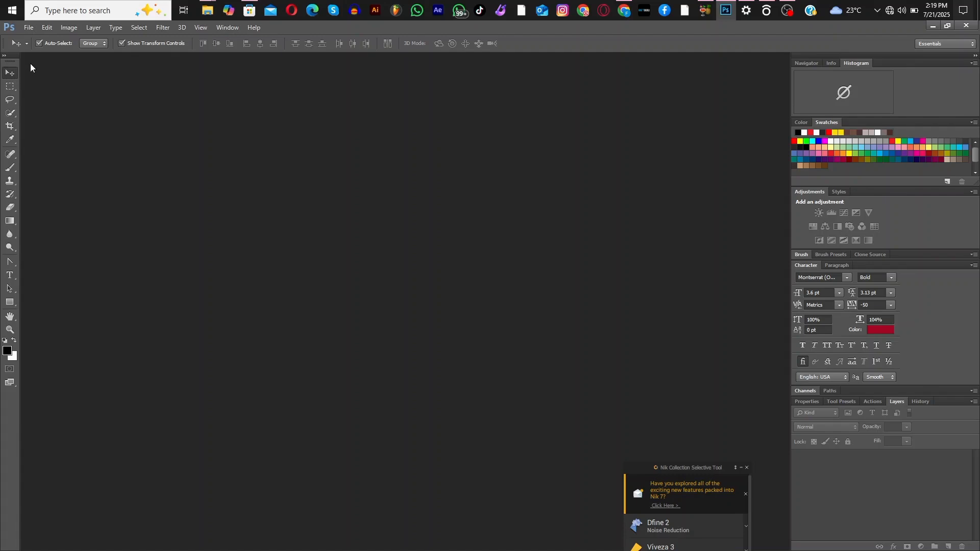
Create a 1920 × 1040 pixel RGB document at 72 pixels/inch with a white background and dock its window.
{"action": "left_click", "coordinate": [31, 27]}
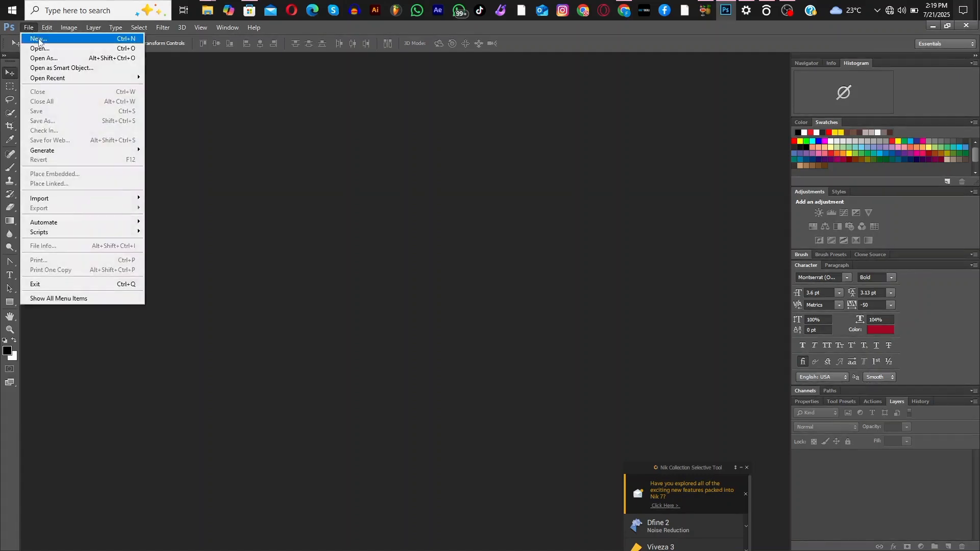
{"action": "left_click", "coordinate": [39, 40]}
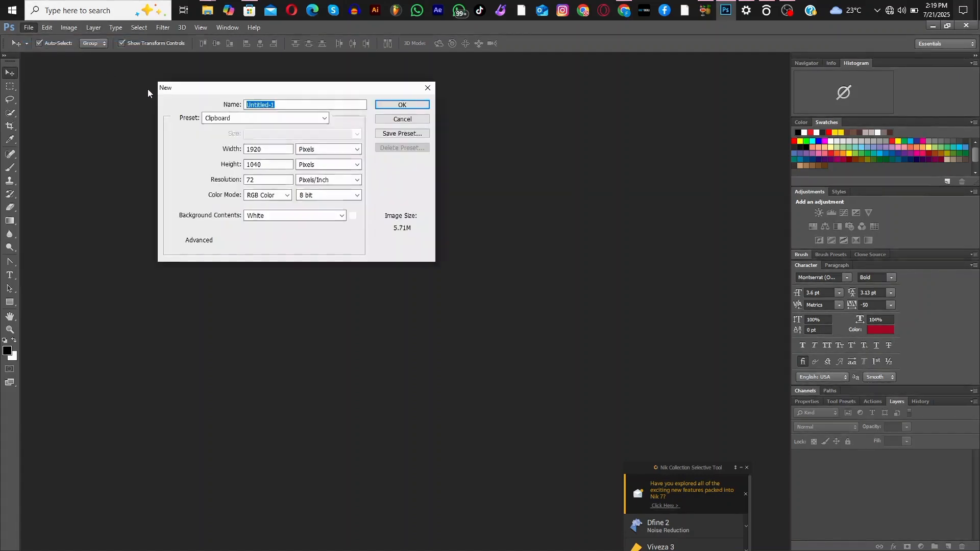
{"action": "left_click", "coordinate": [402, 105]}
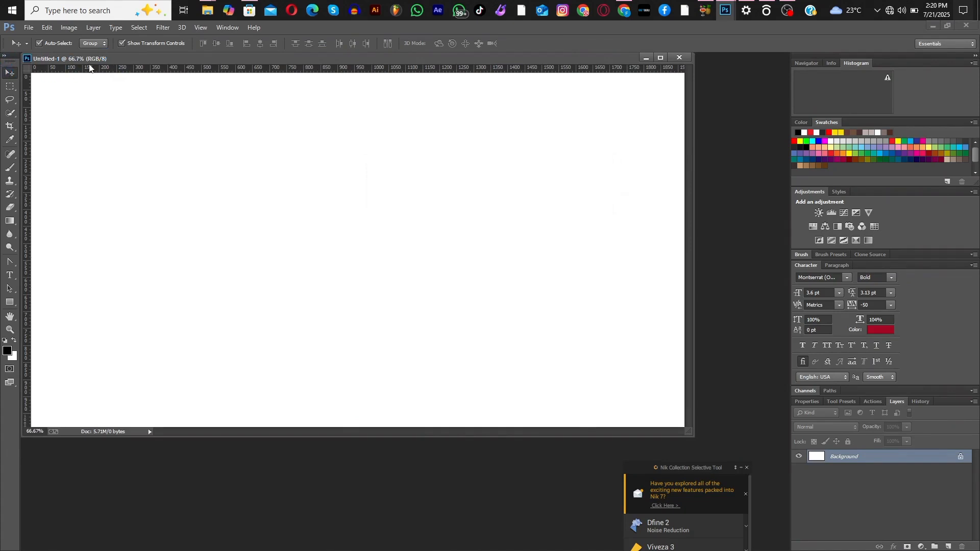
{"action": "left_click_drag", "start_coordinate": [105, 58], "coordinate": [186, 61]}
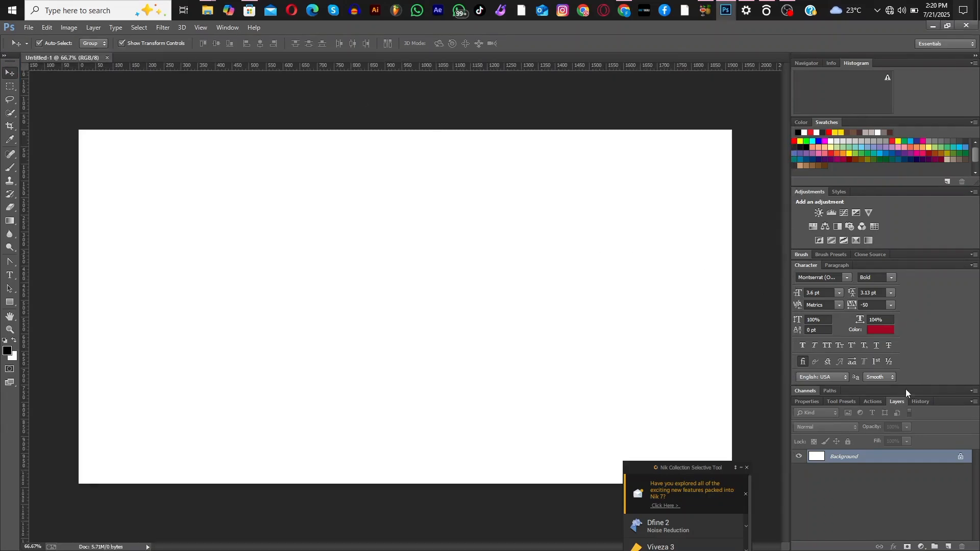
Unlock the Background layer so it becomes a regular movable layer.
{"action": "left_click", "coordinate": [961, 457]}
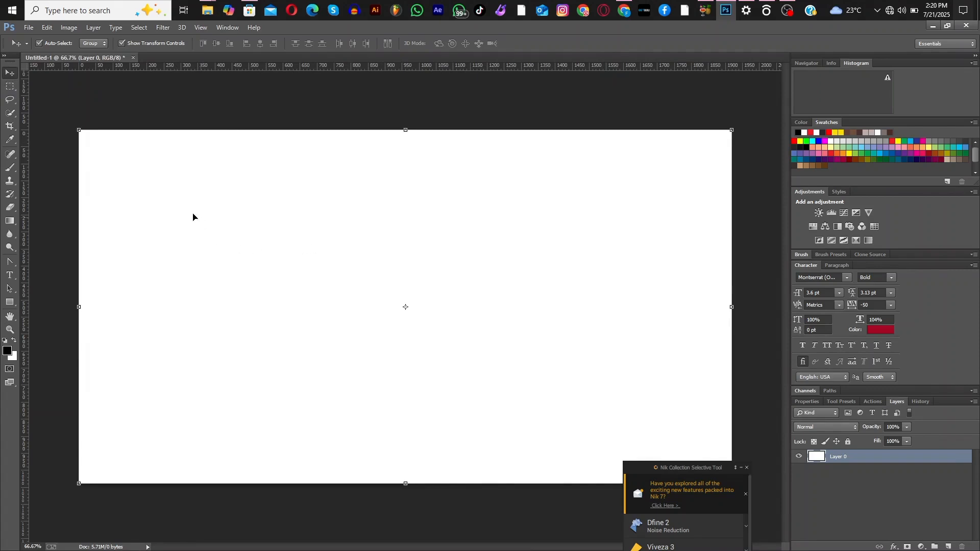
{"action": "left_click_drag", "start_coordinate": [243, 183], "coordinate": [154, 186]}
{"action": "left_click", "coordinate": [14, 89]}
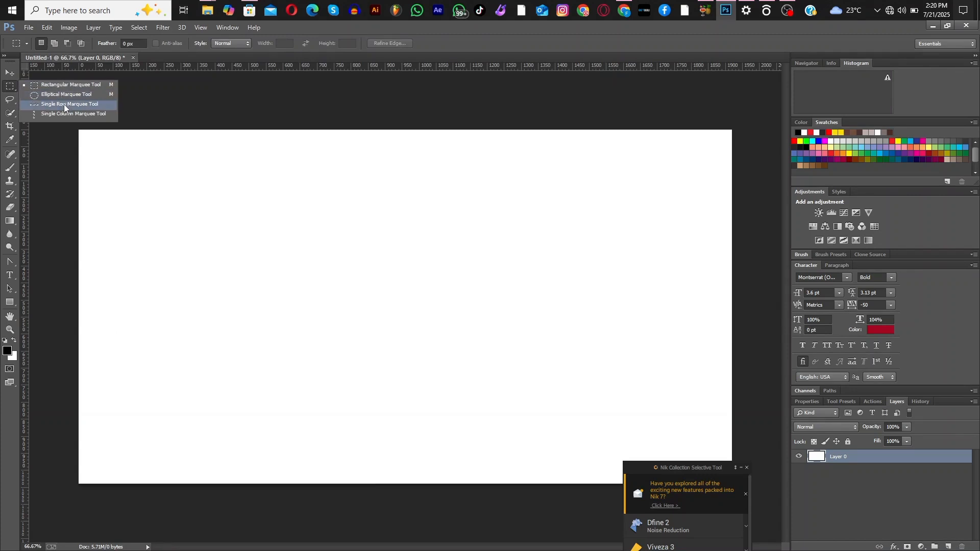
{"action": "left_click", "coordinate": [12, 100]}
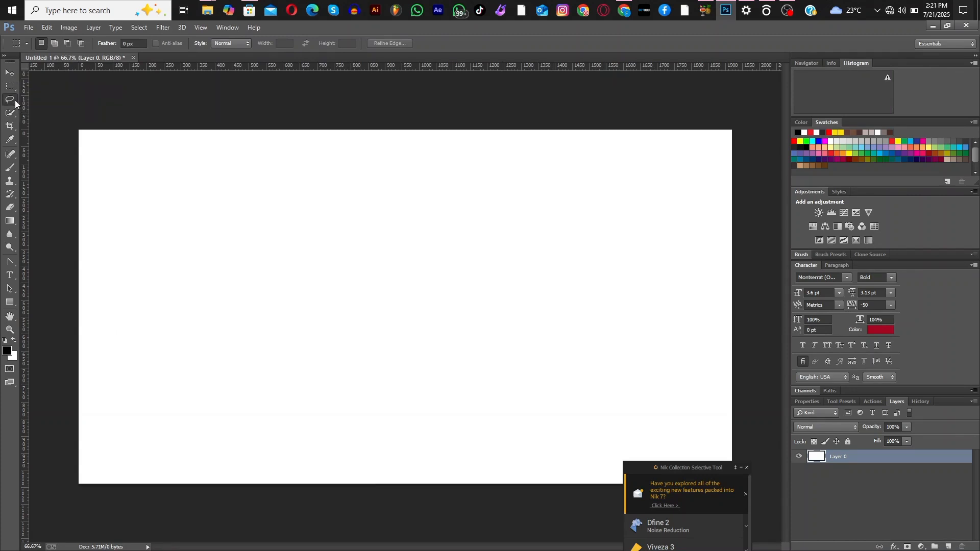
{"action": "left_click", "coordinate": [12, 91]}
{"action": "left_click", "coordinate": [11, 99]}
{"action": "right_click", "coordinate": [16, 100]}
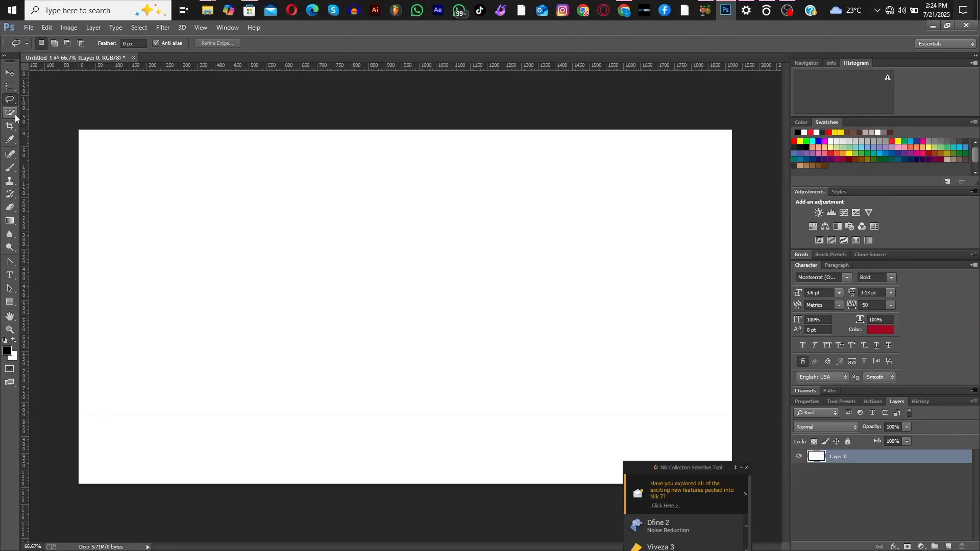
{"action": "left_click", "coordinate": [15, 115]}
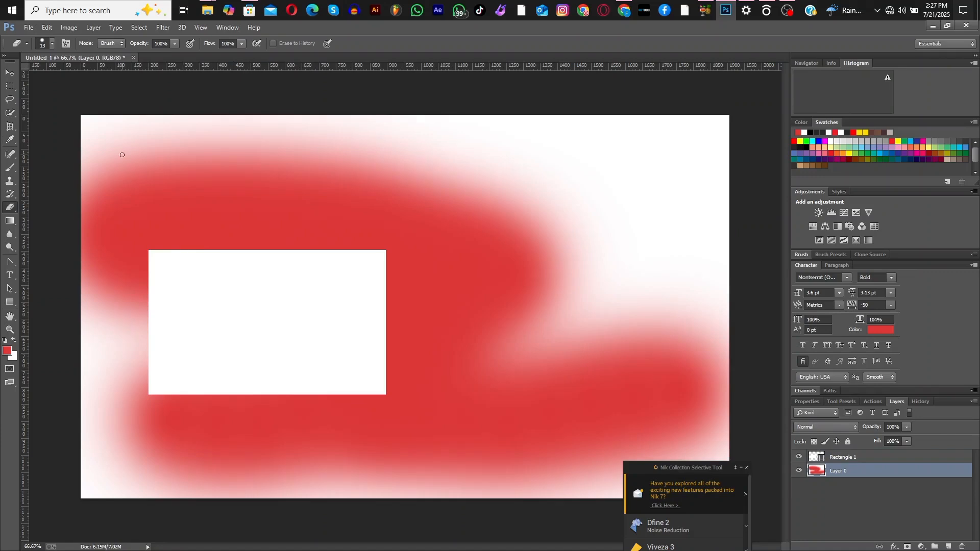
{"action": "left_click", "coordinate": [52, 43]}
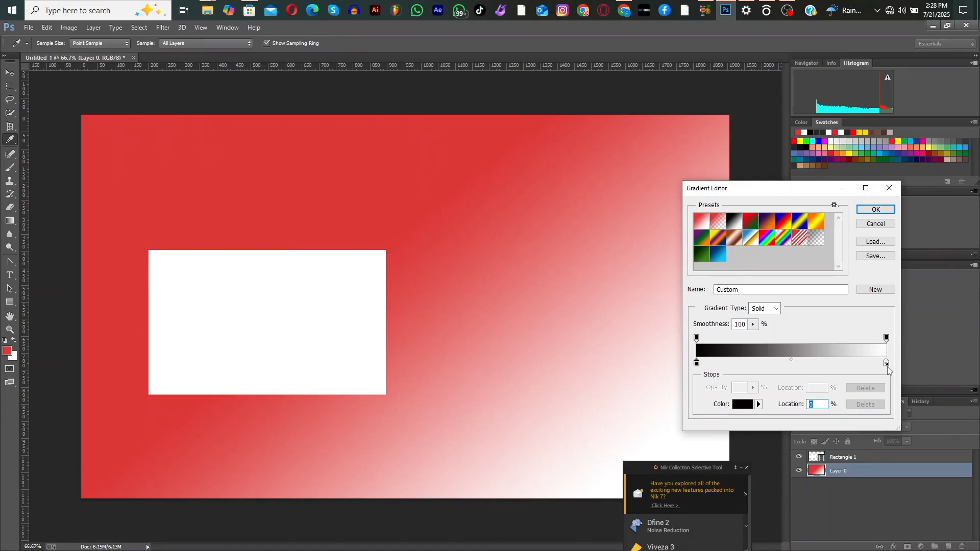
Select the white end color stop of the custom black-to-white gradient for editing.
{"action": "left_click", "coordinate": [886, 364]}
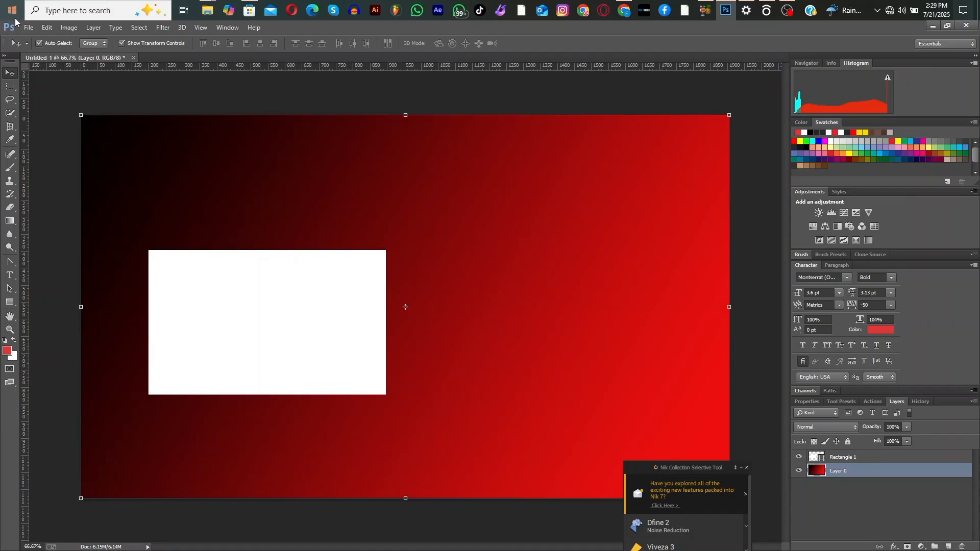
{"action": "left_click", "coordinate": [10, 234]}
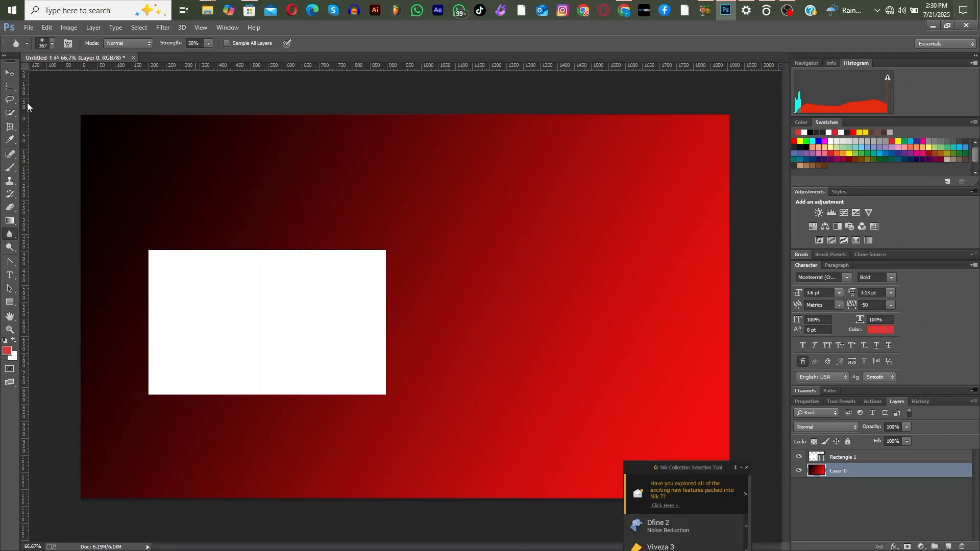
{"action": "key", "text": "v"}
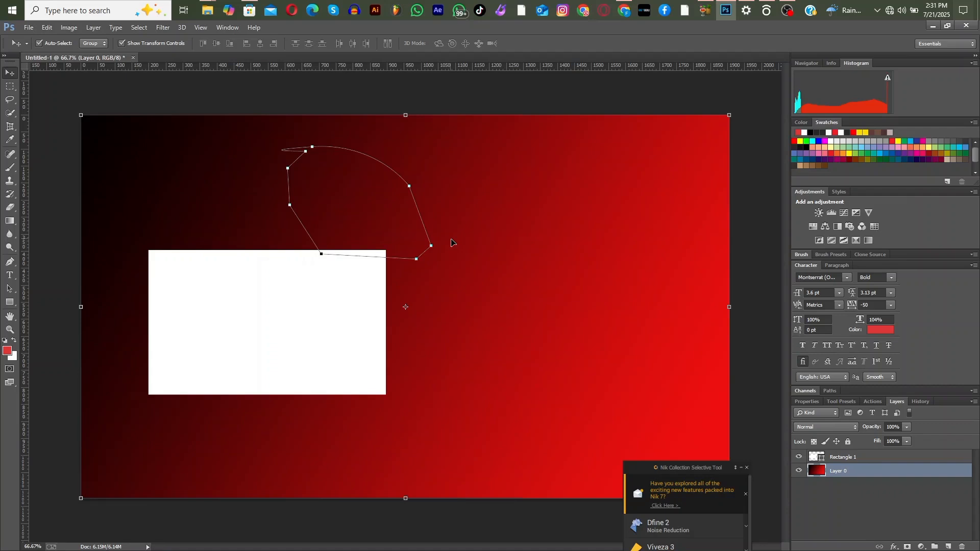
Draw a closed dark-filled freeform shape with the Pen tool on a new layer above the gradient, and delete it.
{"action": "left_click", "coordinate": [949, 546]}
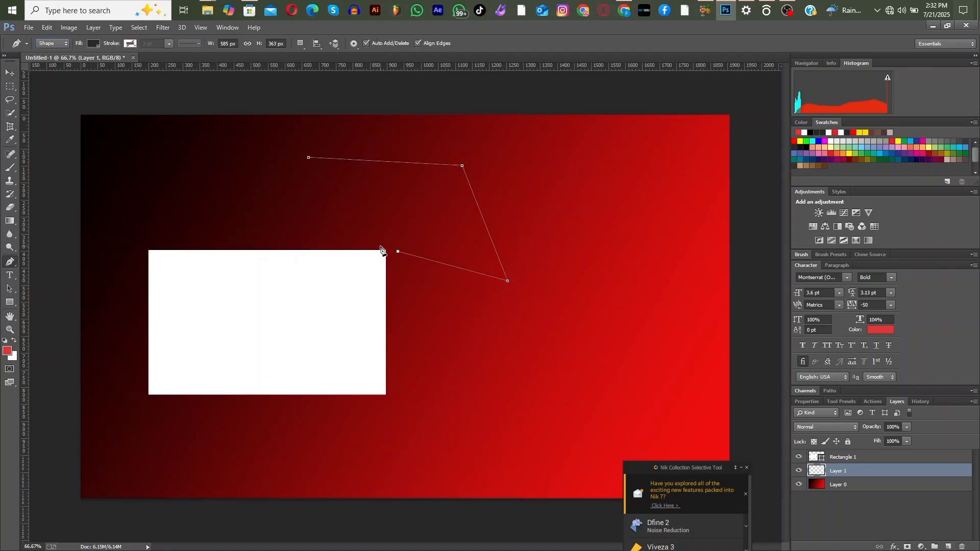
{"action": "left_click", "coordinate": [381, 246]}
{"action": "left_click", "coordinate": [307, 167]}
{"action": "left_click", "coordinate": [306, 195]}
{"action": "left_click", "coordinate": [380, 246]}
{"action": "key", "text": "v"}
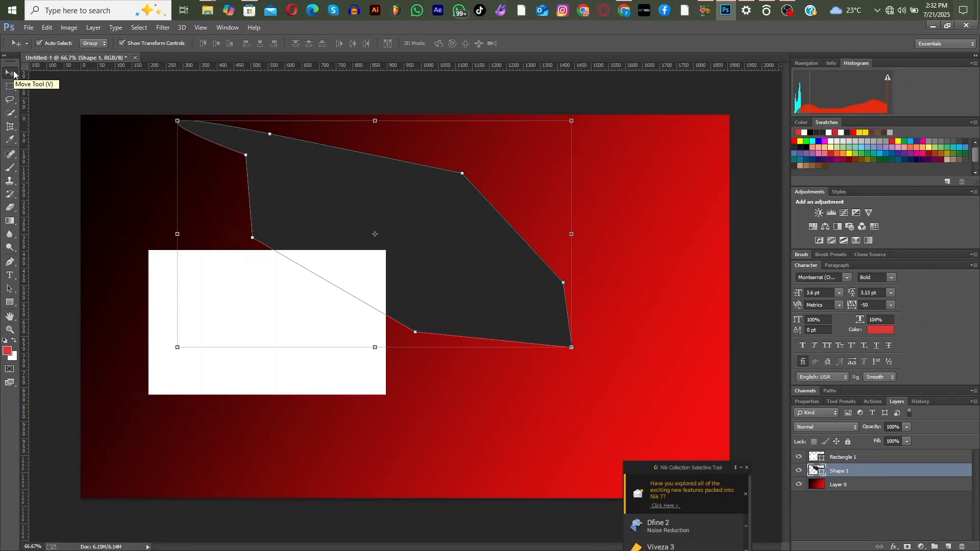
{"action": "key", "text": "Delete"}
Add the horizontal text "JDCONCEPTZ" on the gradient above the white rectangle's upper edge, near the canvas middle.
{"action": "right_click", "coordinate": [10, 276]}
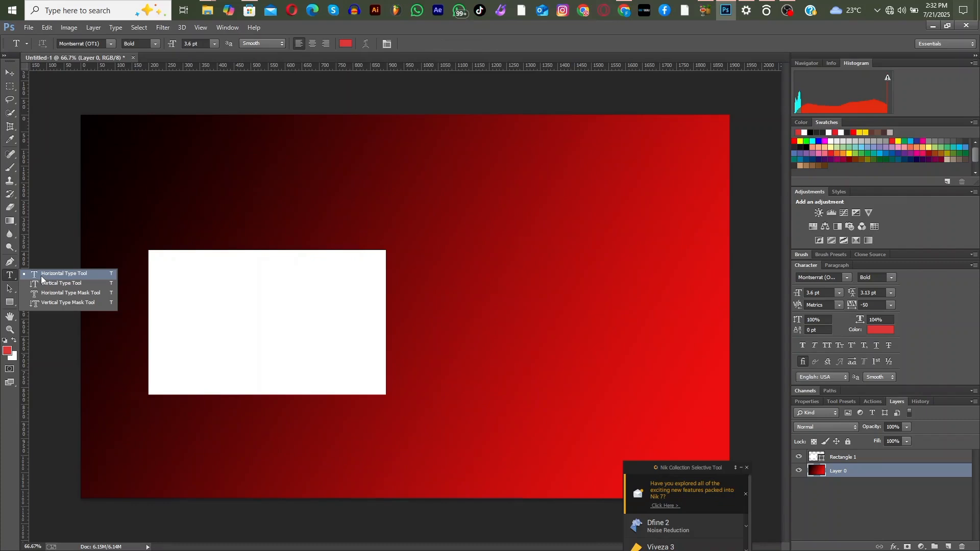
{"action": "left_click", "coordinate": [41, 275]}
{"action": "left_click", "coordinate": [417, 193]}
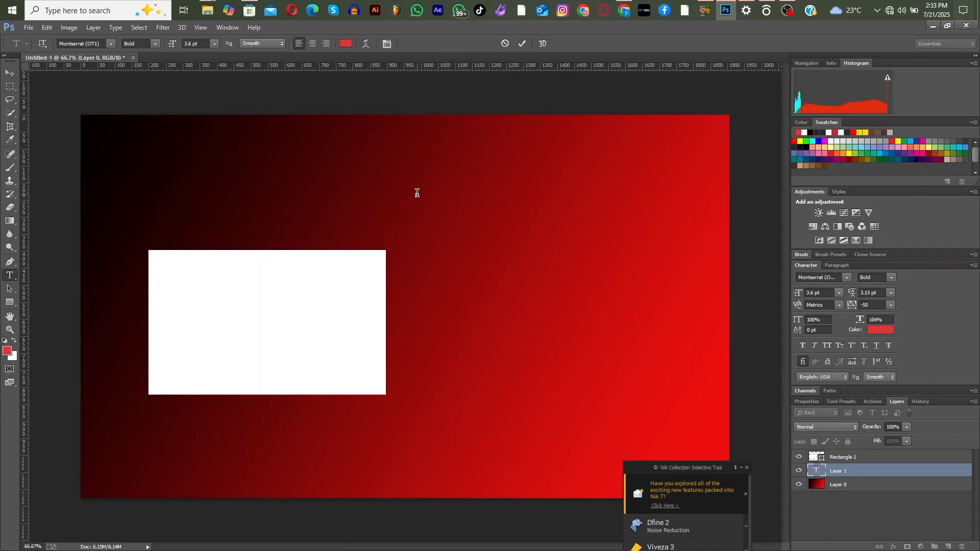
{"action": "left_click", "coordinate": [524, 44]}
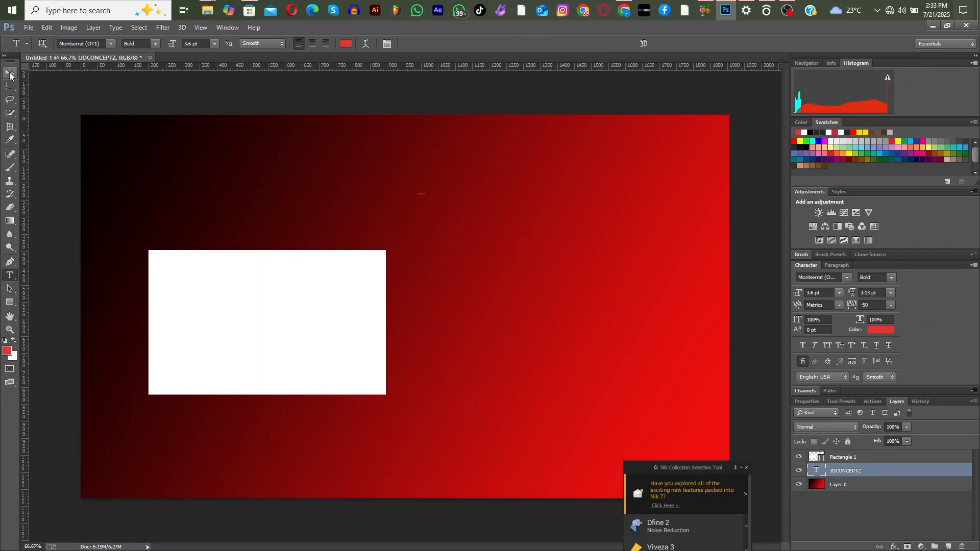
{"action": "left_click", "coordinate": [9, 74]}
Change the font of the JDCONCEPTZ text to Nagasaki.
{"action": "left_click", "coordinate": [848, 278]}
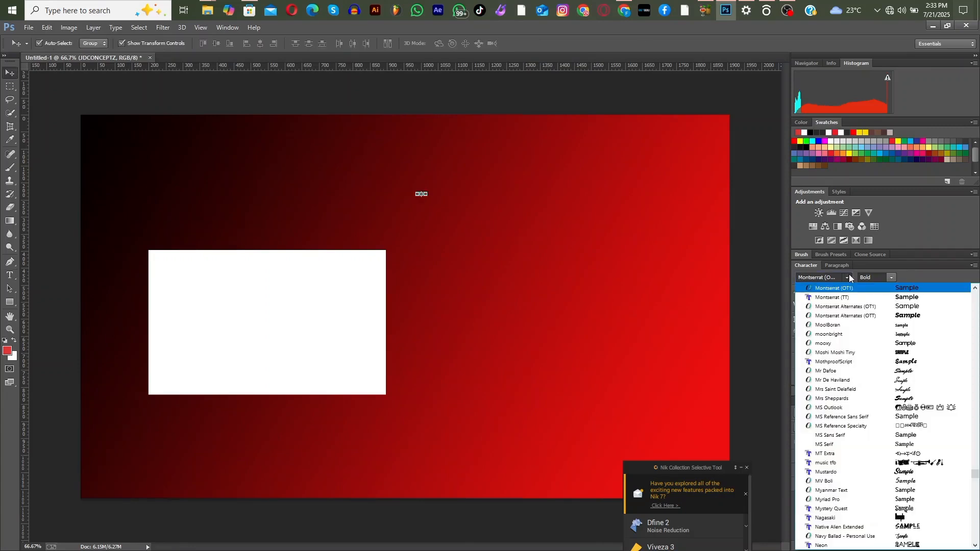
{"action": "left_click", "coordinate": [14, 278]}
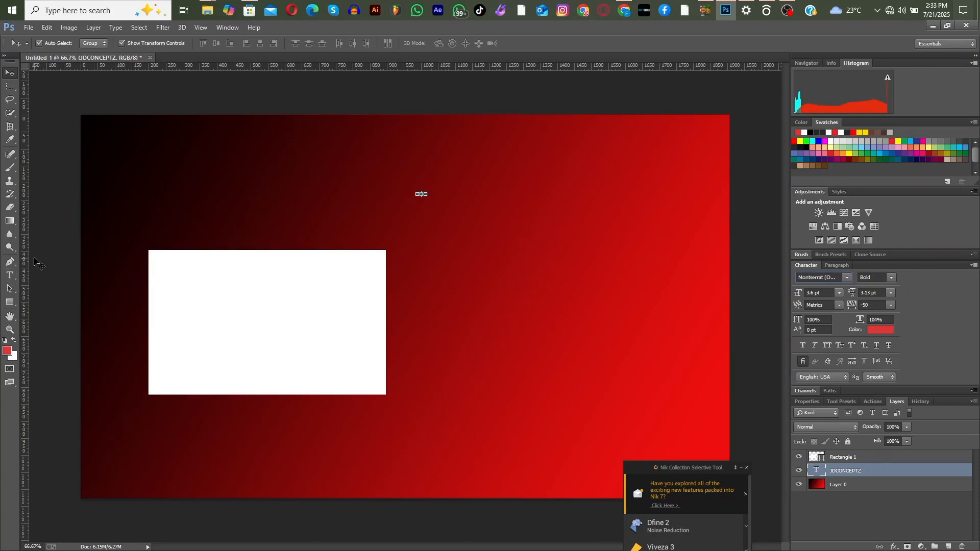
{"action": "left_click", "coordinate": [10, 274]}
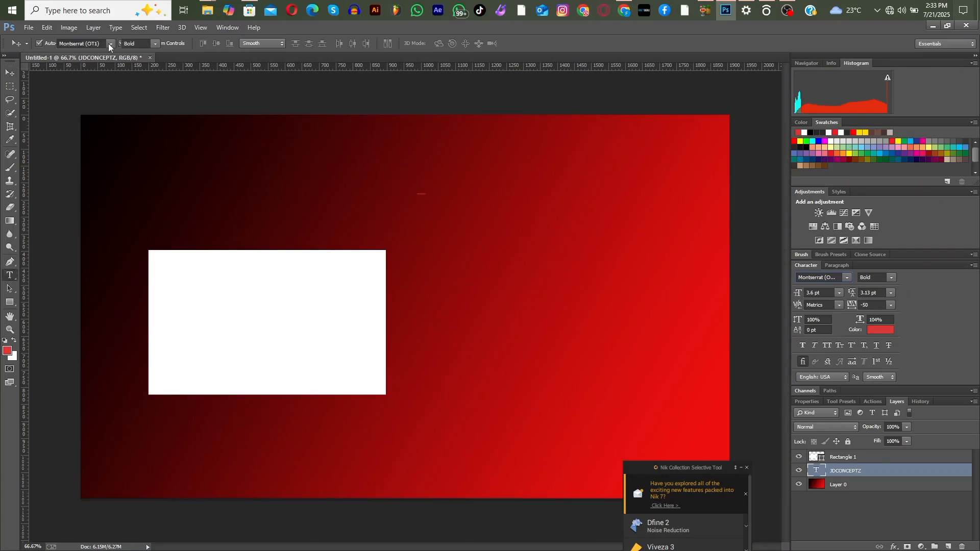
{"action": "left_click", "coordinate": [109, 44]}
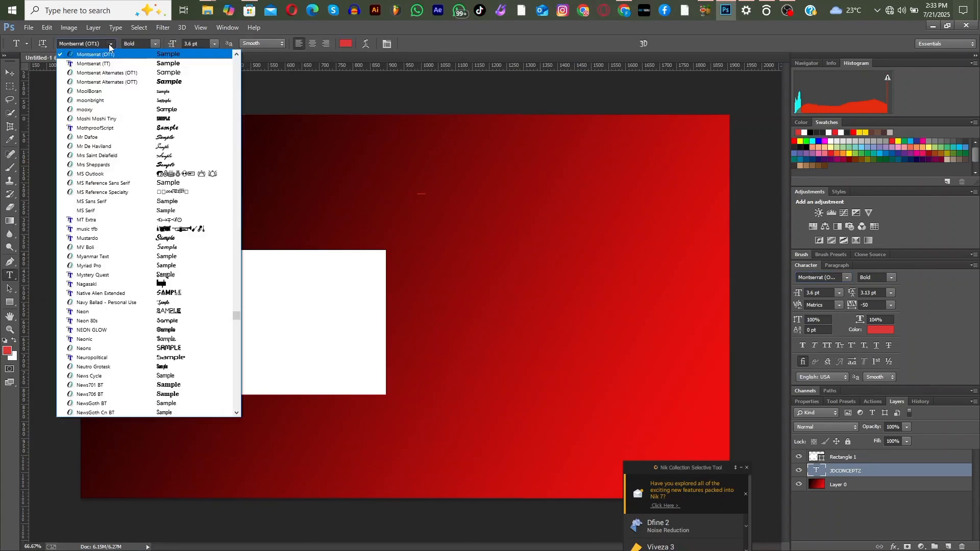
{"action": "left_click", "coordinate": [164, 285]}
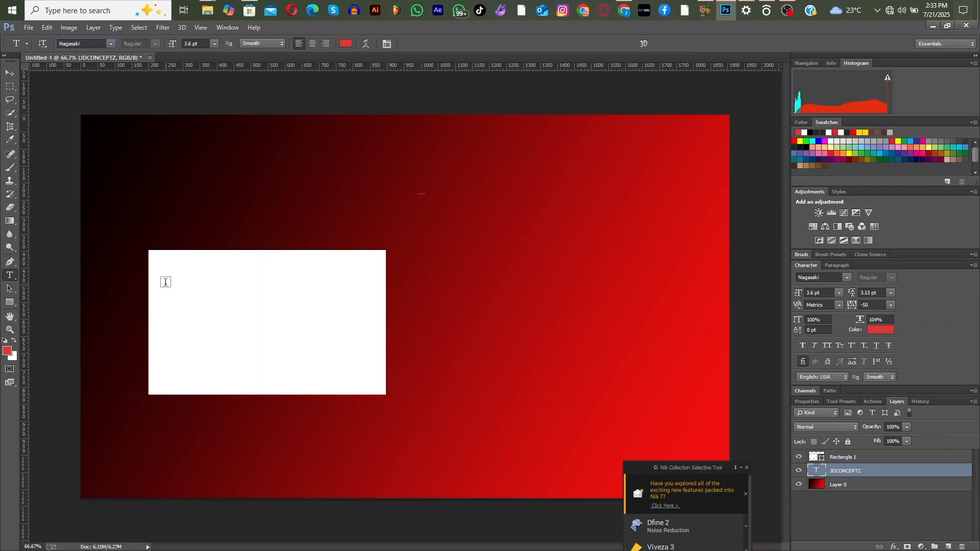
{"action": "left_click", "coordinate": [9, 74]}
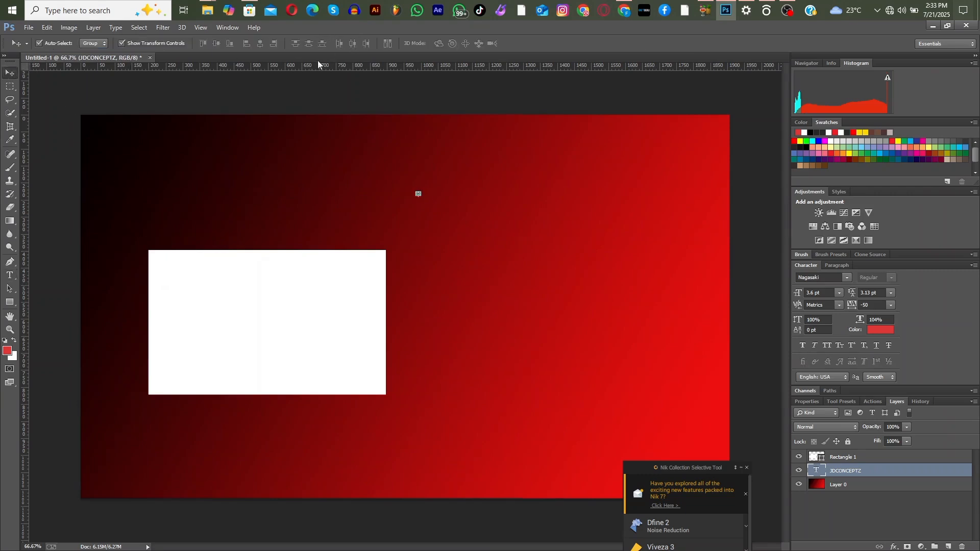
Set the JDCONCEPTZ text color to near-white #f7f2f2.
{"action": "left_click", "coordinate": [9, 275]}
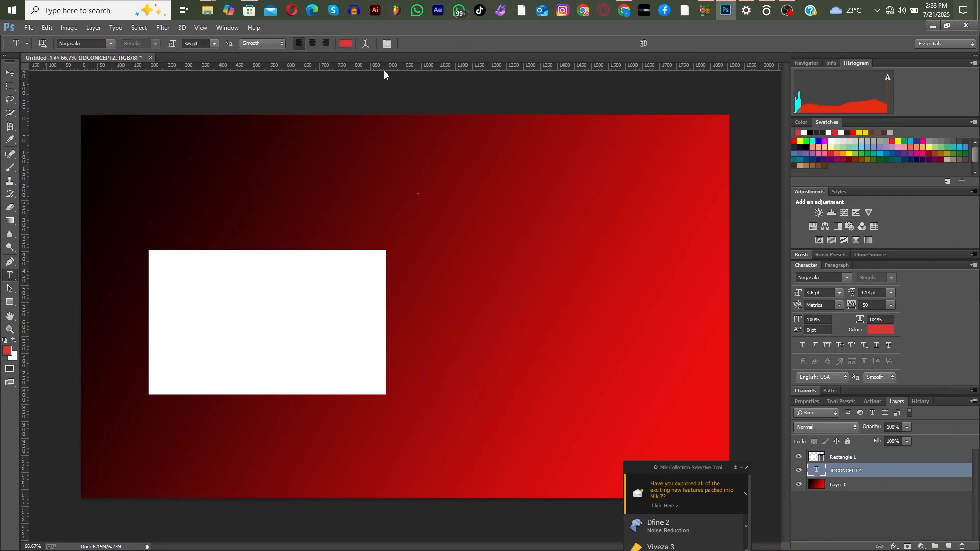
{"action": "left_click", "coordinate": [346, 45]}
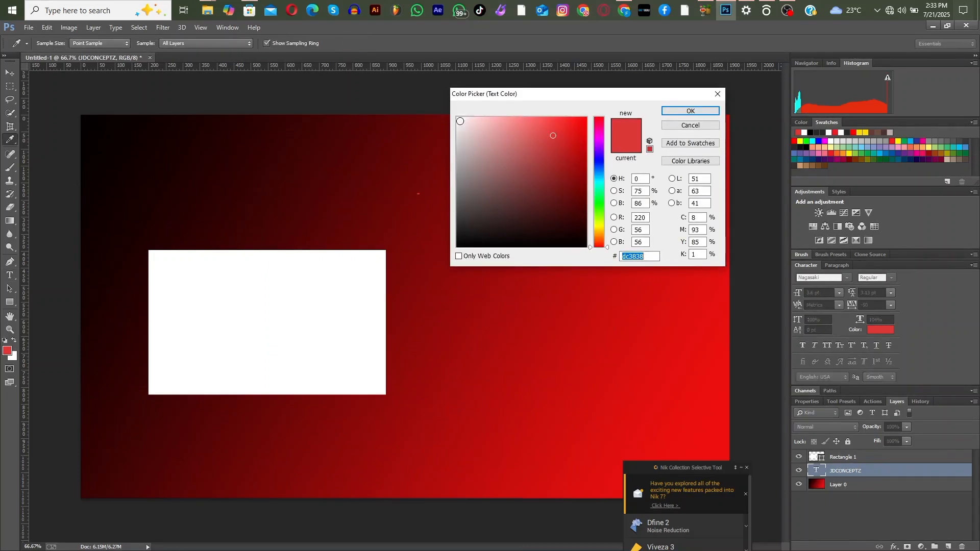
{"action": "left_click", "coordinate": [459, 121]}
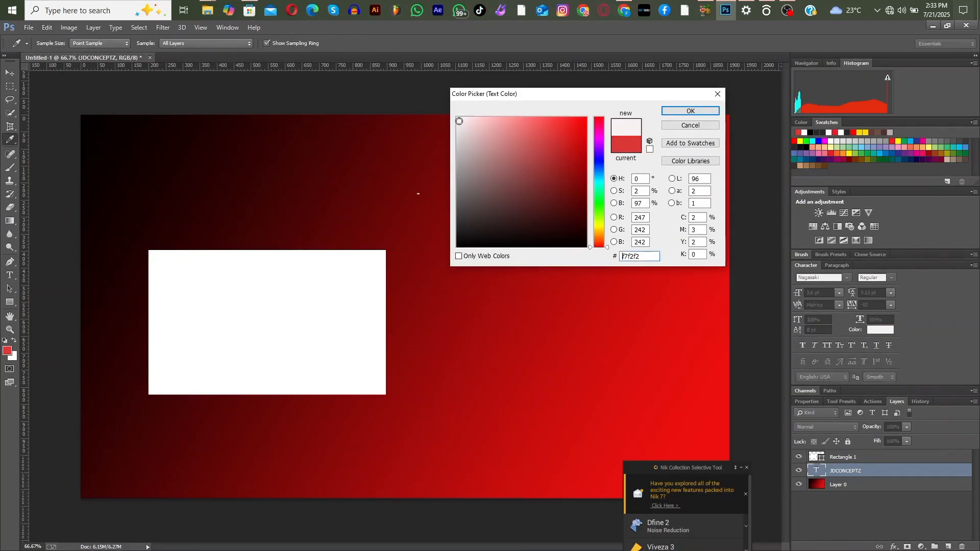
{"action": "left_click", "coordinate": [707, 113]}
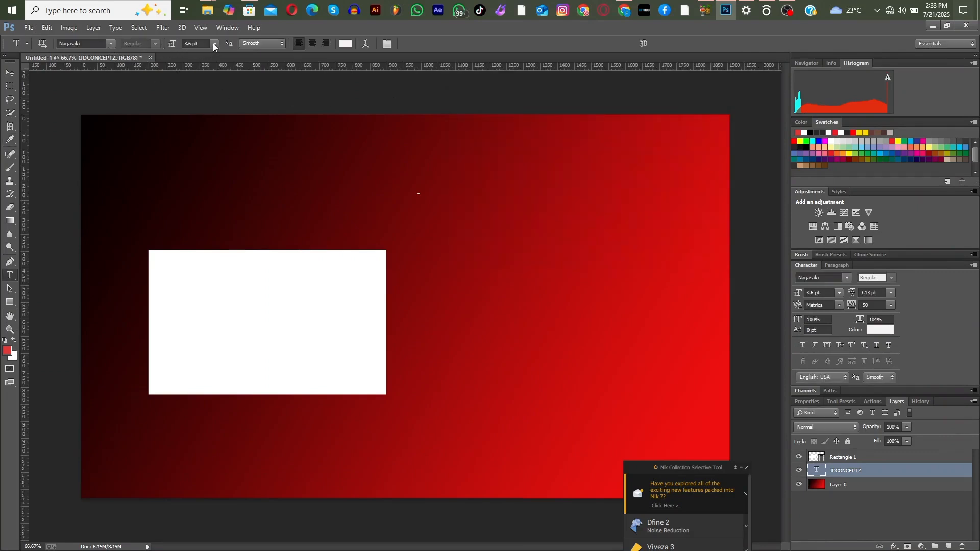
Set the font size of the JDCONCEPTZ text to 72 pt.
{"action": "left_click", "coordinate": [213, 43]}
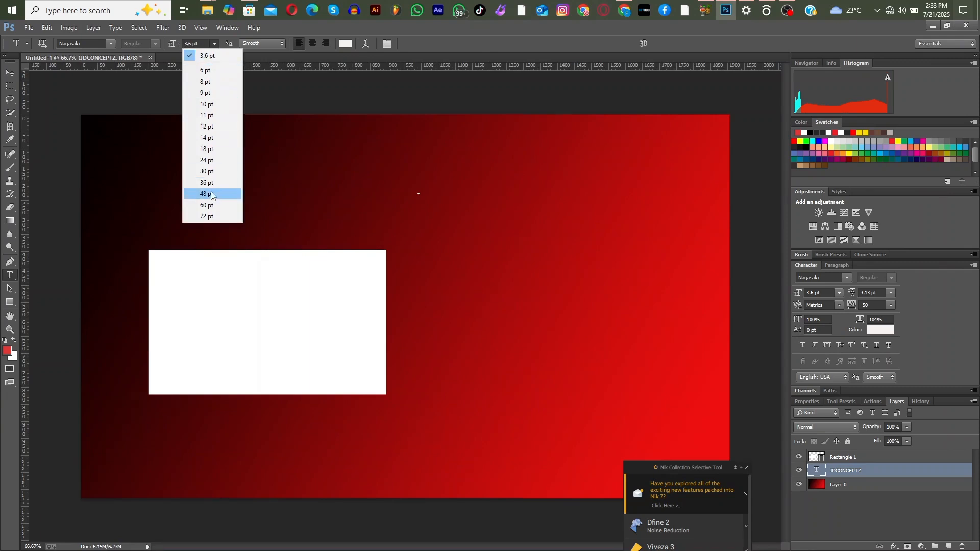
{"action": "left_click", "coordinate": [215, 218]}
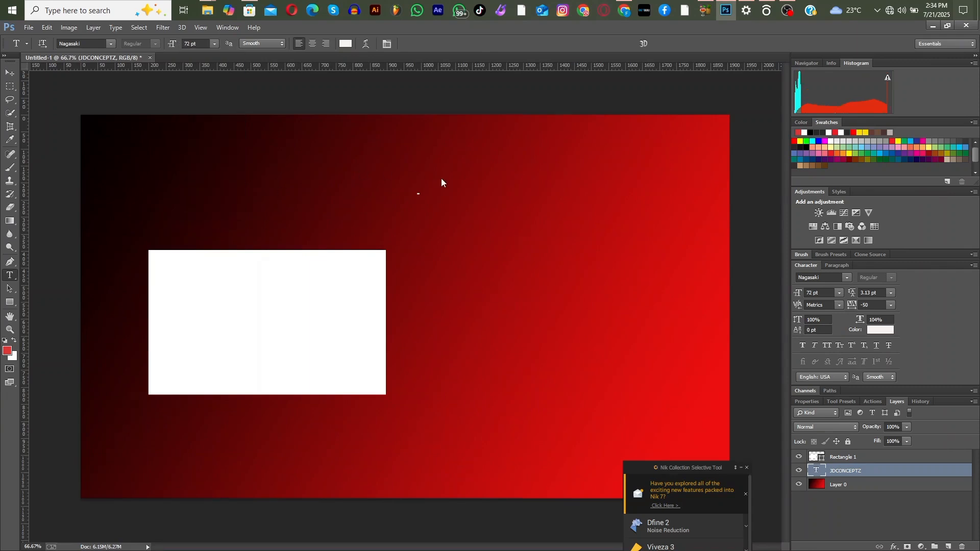
{"action": "type", "text": "JDCONCEPTZ"}
{"action": "left_click", "coordinate": [6, 75]}
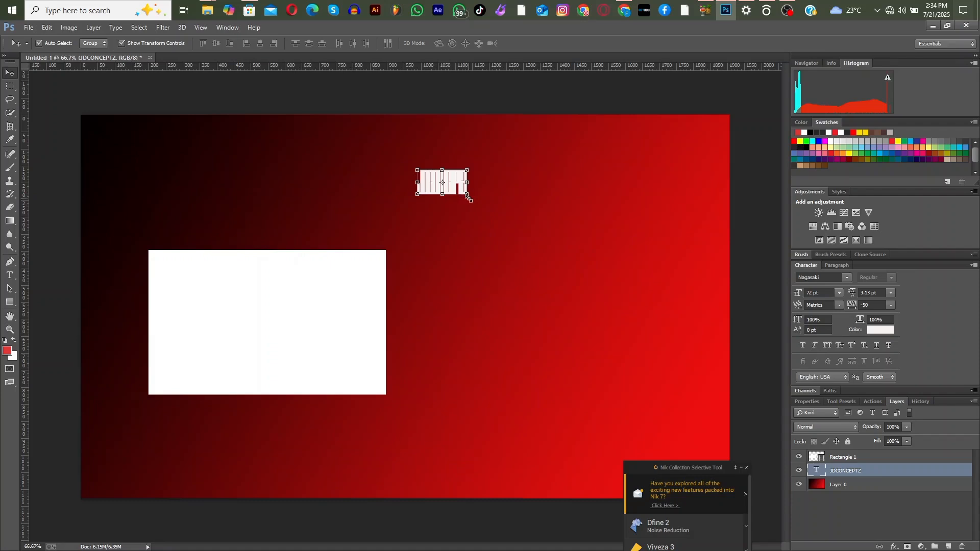
Scale the JDCONCEPTZ text proportionally to about 677% and shift it slightly up and to the right on the canvas.
{"action": "left_click_drag", "start_coordinate": [468, 195], "coordinate": [666, 383]}
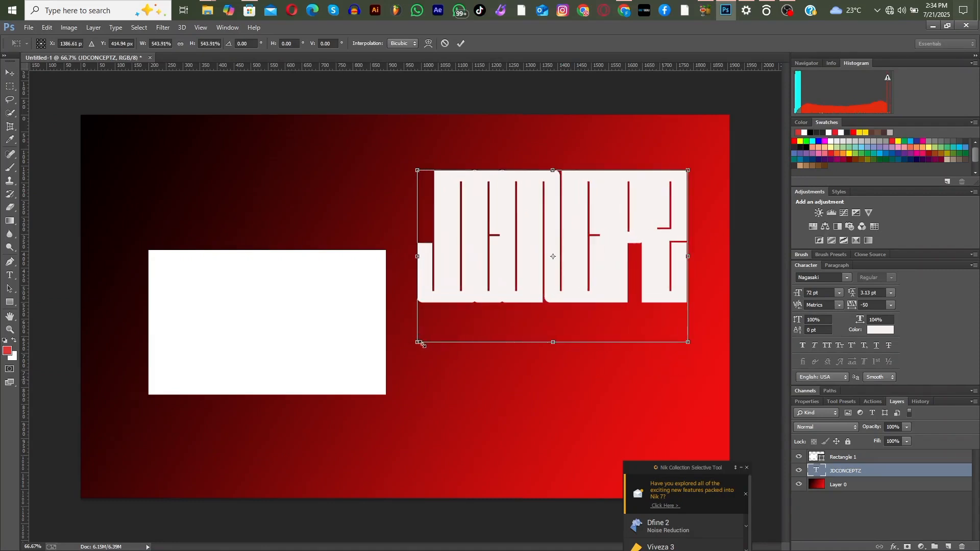
{"action": "left_click_drag", "start_coordinate": [418, 343], "coordinate": [356, 402]}
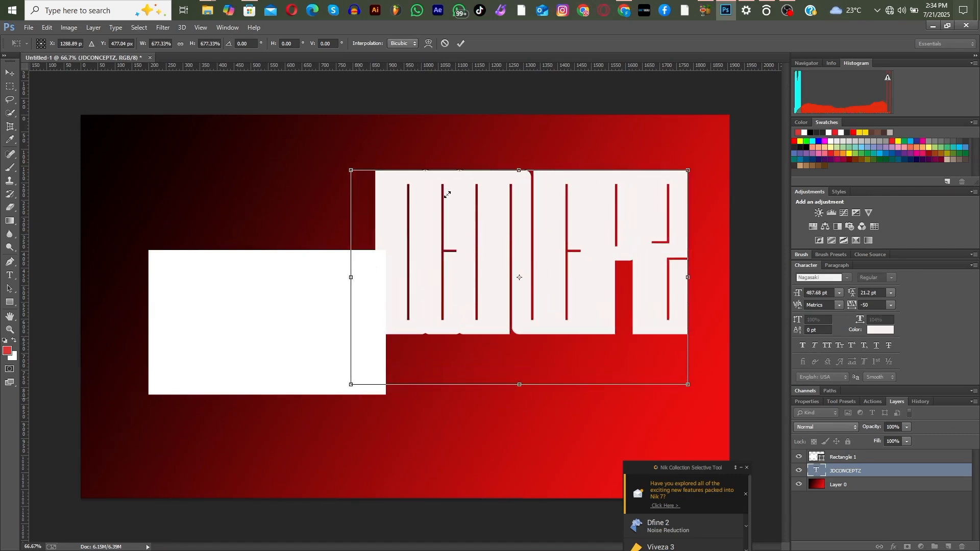
{"action": "left_click", "coordinate": [459, 44]}
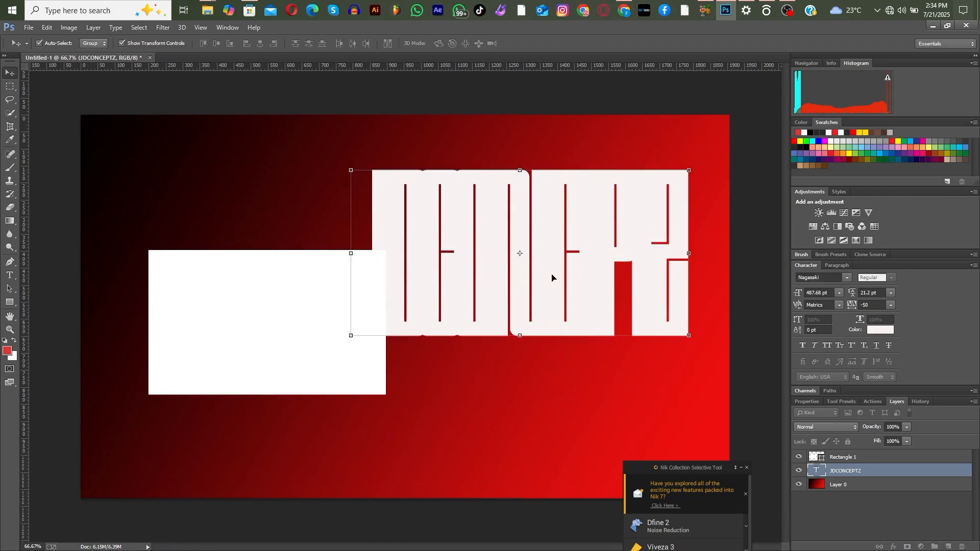
{"action": "left_click_drag", "start_coordinate": [552, 278], "coordinate": [561, 259]}
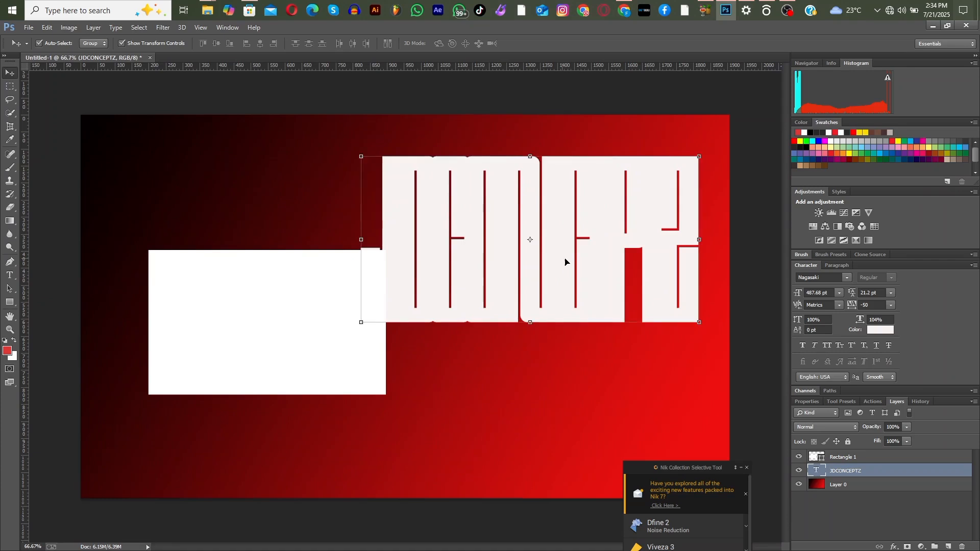
Set the tracking of the JDCONCEPTZ text to 25.
{"action": "left_click", "coordinate": [892, 305]}
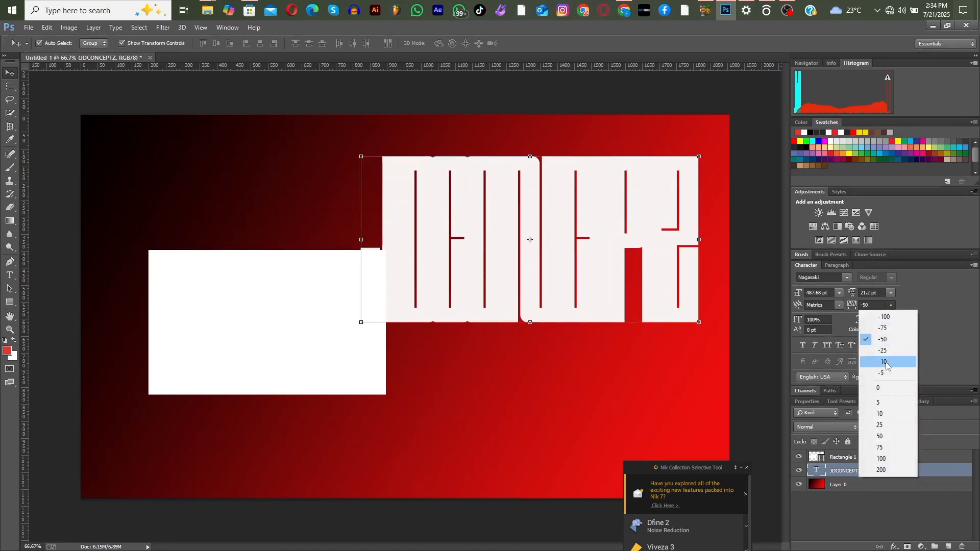
{"action": "left_click", "coordinate": [921, 288]}
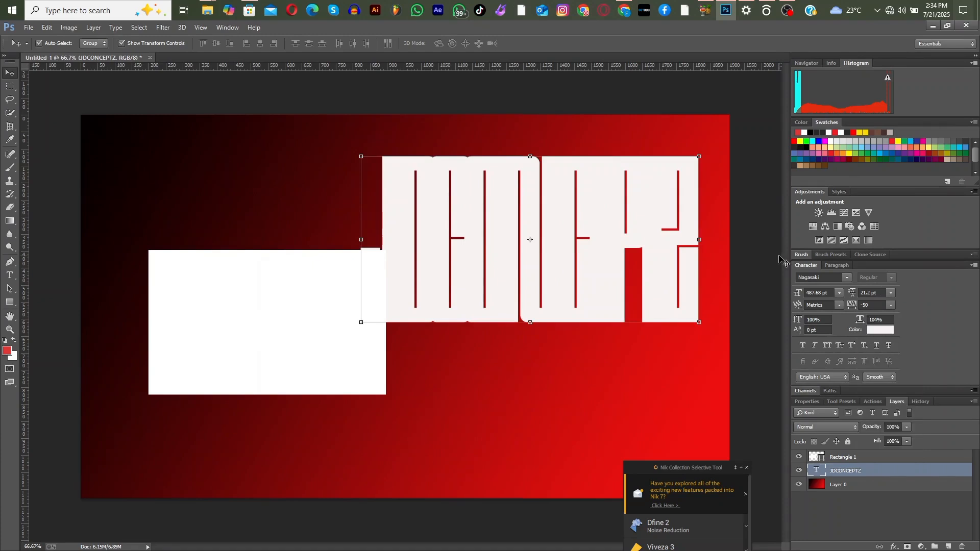
{"action": "left_click", "coordinate": [892, 306]}
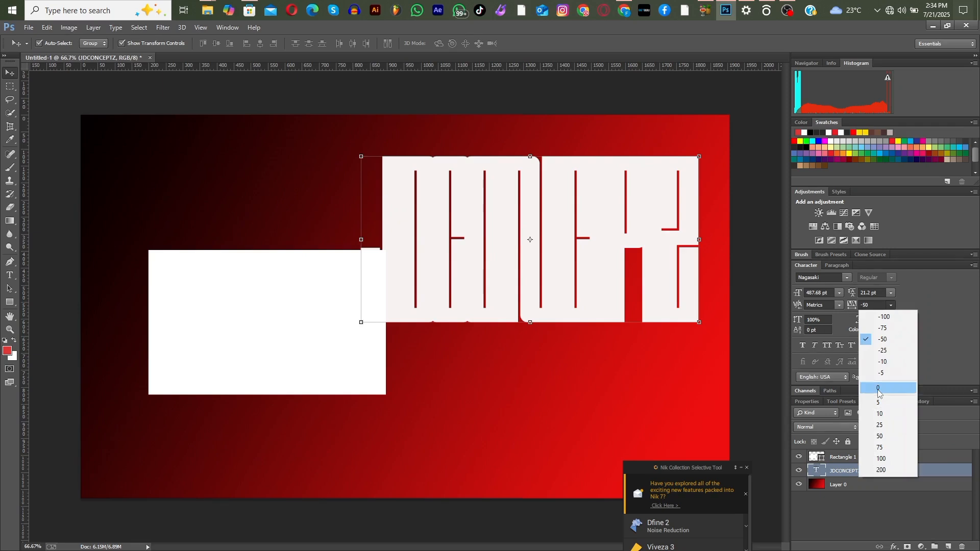
{"action": "left_click", "coordinate": [880, 425]}
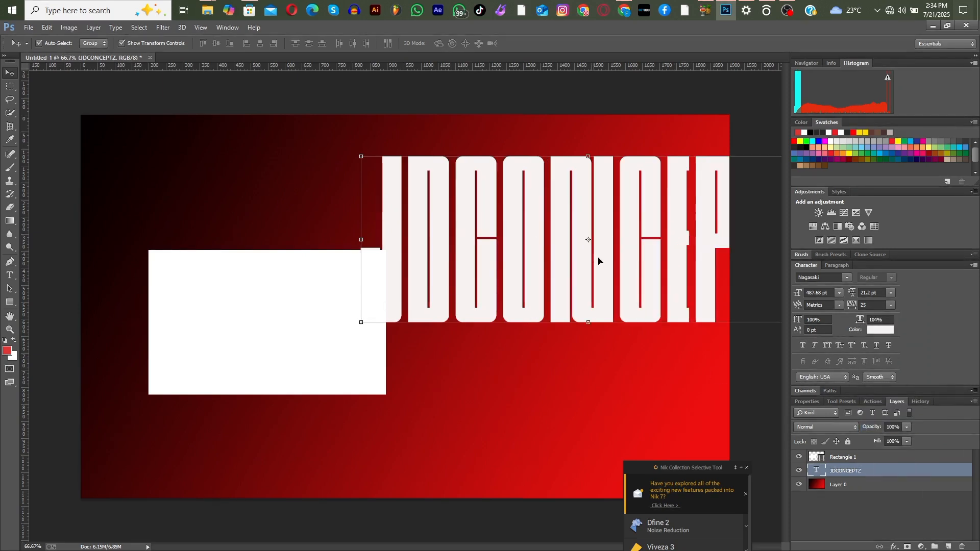
Move the JDCONCEPTZ text left and up so it fits on the canvas, and move the white rectangle below it.
{"action": "left_click_drag", "start_coordinate": [502, 259], "coordinate": [435, 234]}
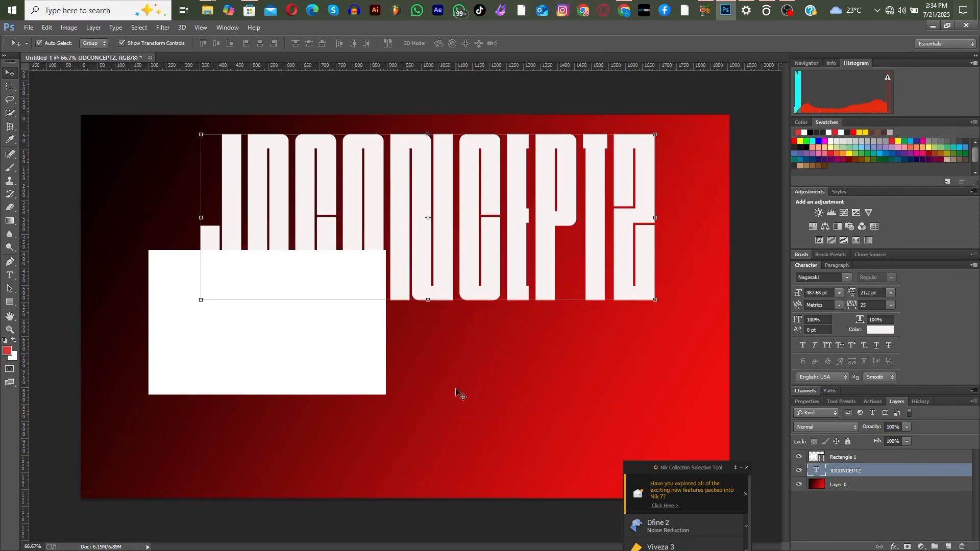
{"action": "left_click", "coordinate": [356, 384]}
{"action": "left_click_drag", "start_coordinate": [356, 384], "coordinate": [507, 457]}
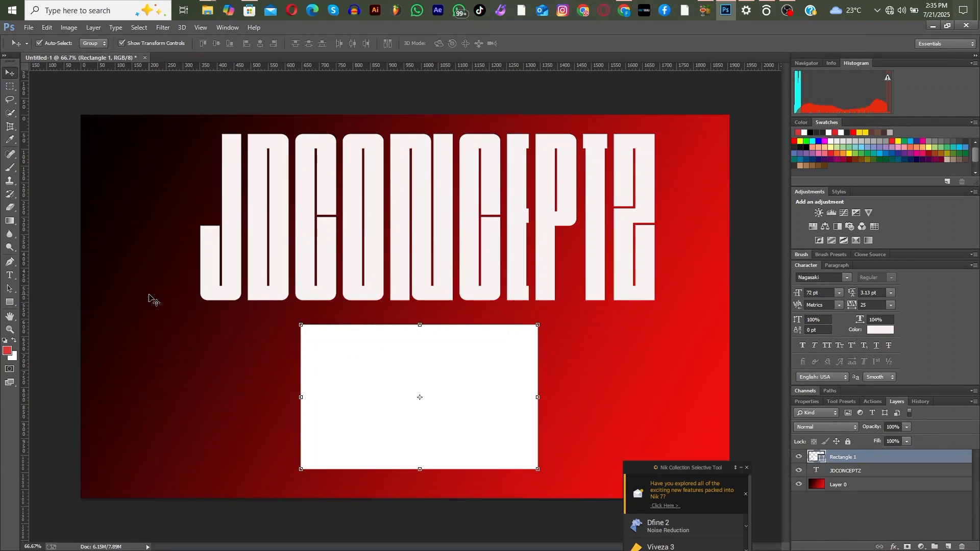
{"action": "left_click", "coordinate": [9, 276]}
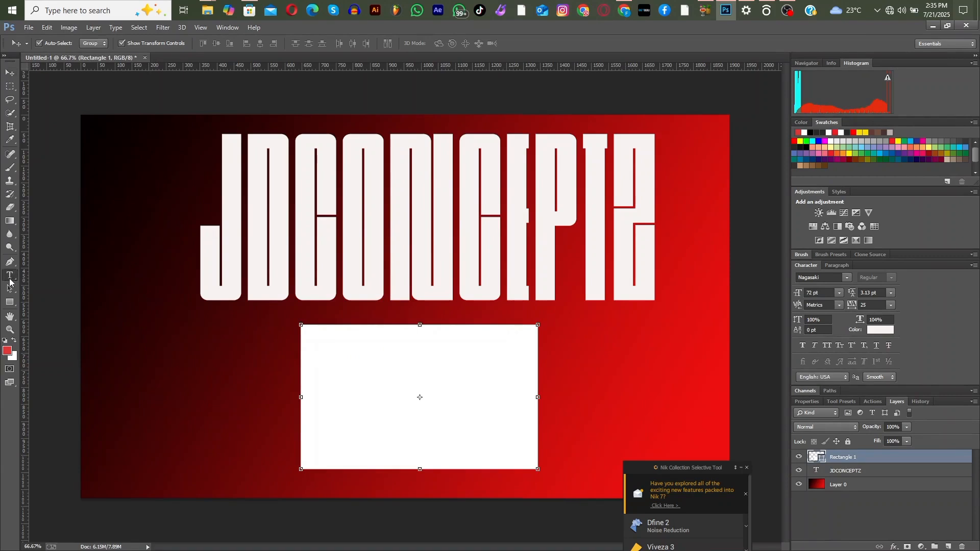
{"action": "left_click", "coordinate": [14, 291]}
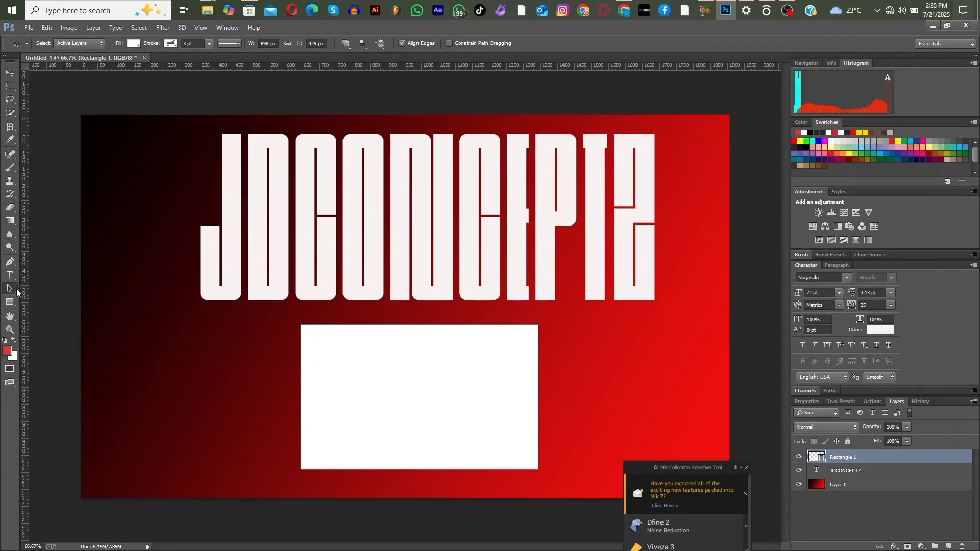
{"action": "left_click", "coordinate": [15, 291]}
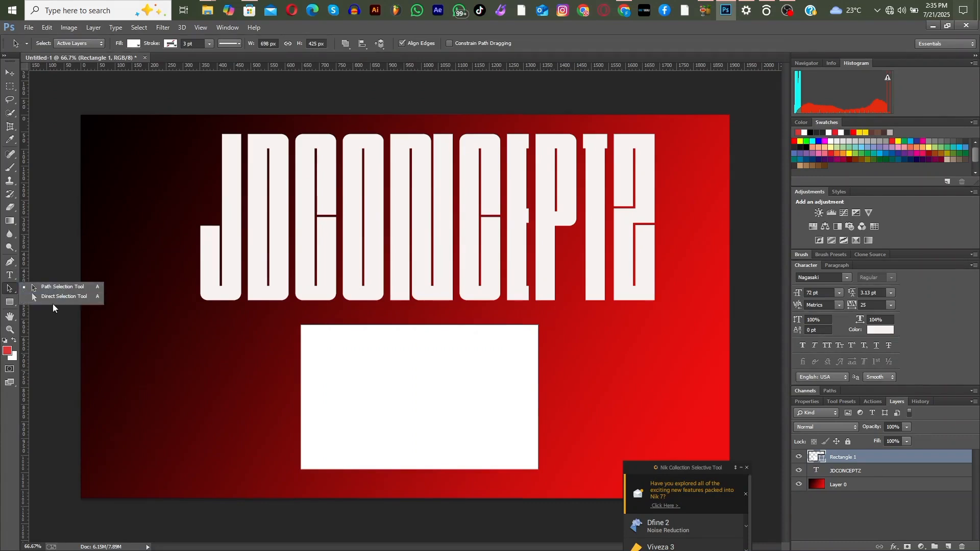
Draw a white rounded rectangle about 497 × 392 px with a 10 px corner radius to the left of the existing rectangle.
{"action": "left_click", "coordinate": [12, 305]}
{"action": "left_click", "coordinate": [12, 306]}
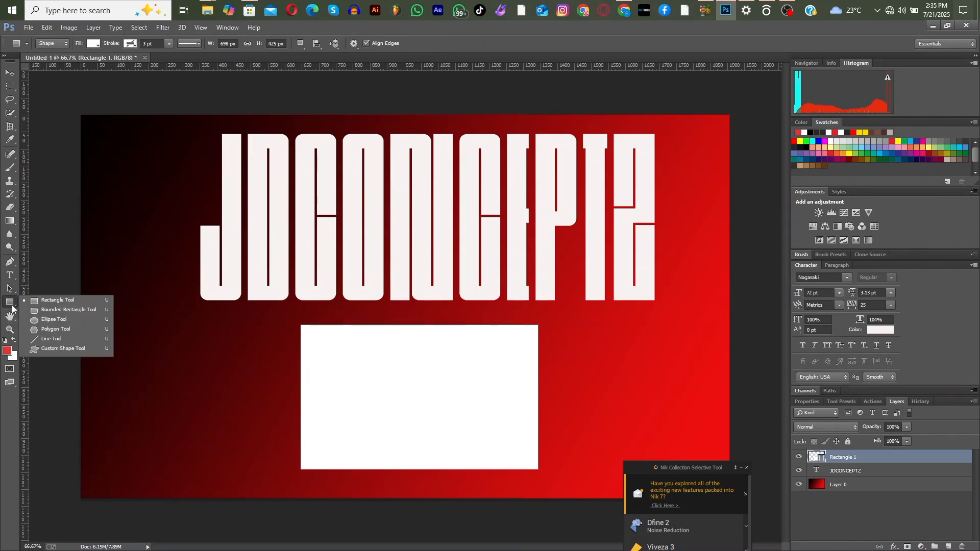
{"action": "left_click", "coordinate": [57, 309]}
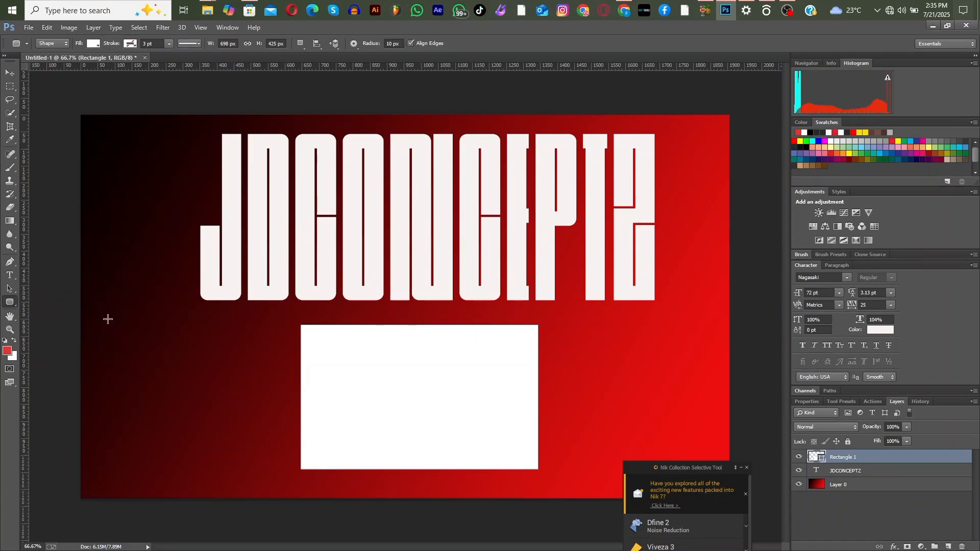
{"action": "left_click_drag", "start_coordinate": [107, 319], "coordinate": [276, 449]}
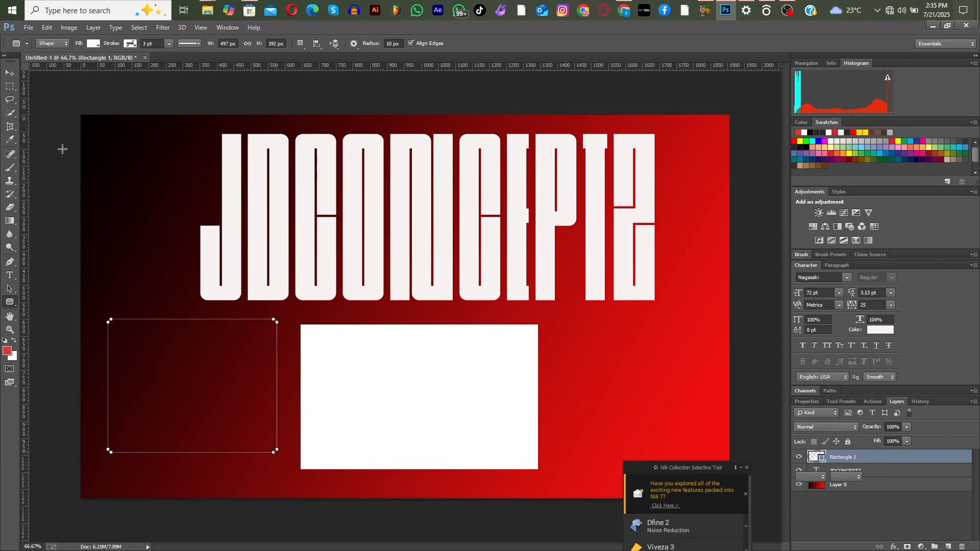
{"action": "left_click", "coordinate": [8, 75]}
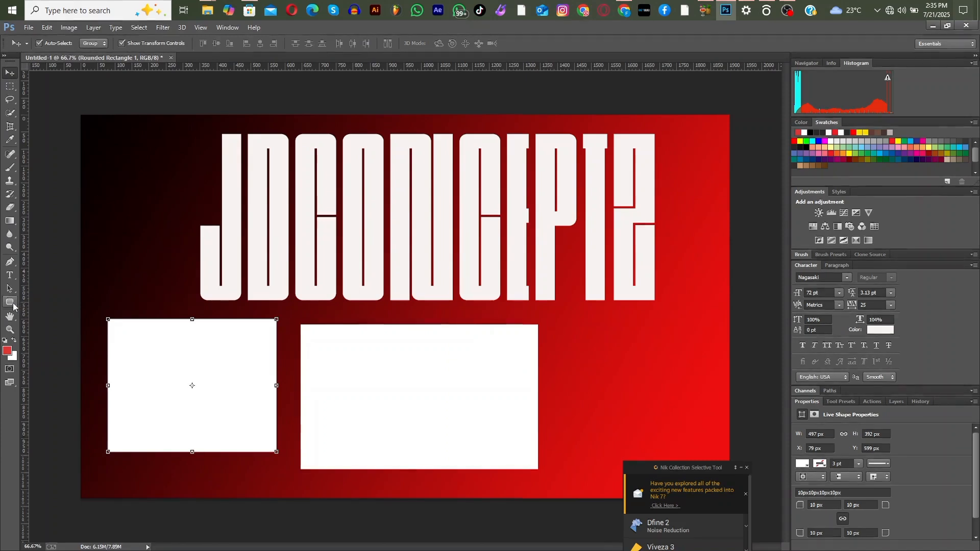
Draw a nearly circular white ellipse about 349 × 344 px to the right of the large rectangle.
{"action": "left_click", "coordinate": [9, 302]}
{"action": "right_click", "coordinate": [10, 302]}
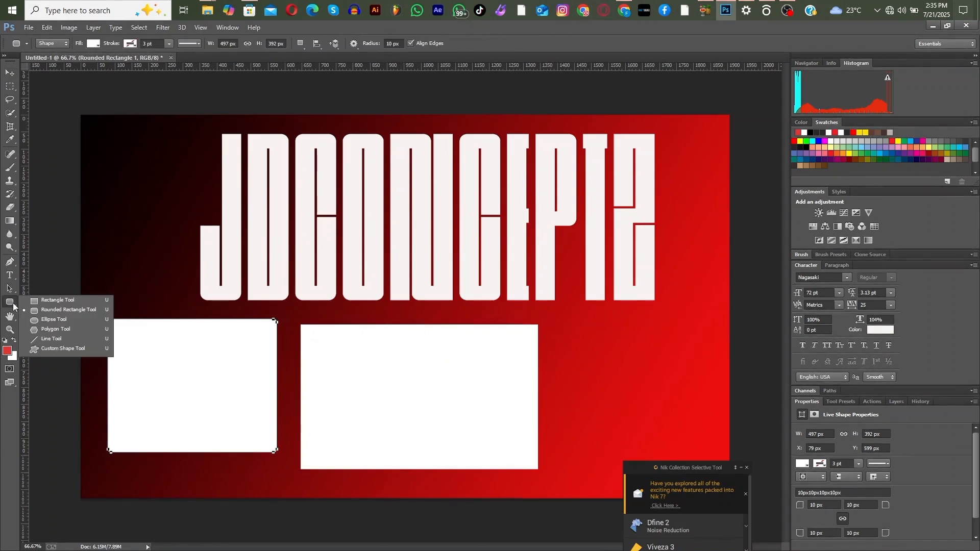
{"action": "left_click", "coordinate": [52, 320]}
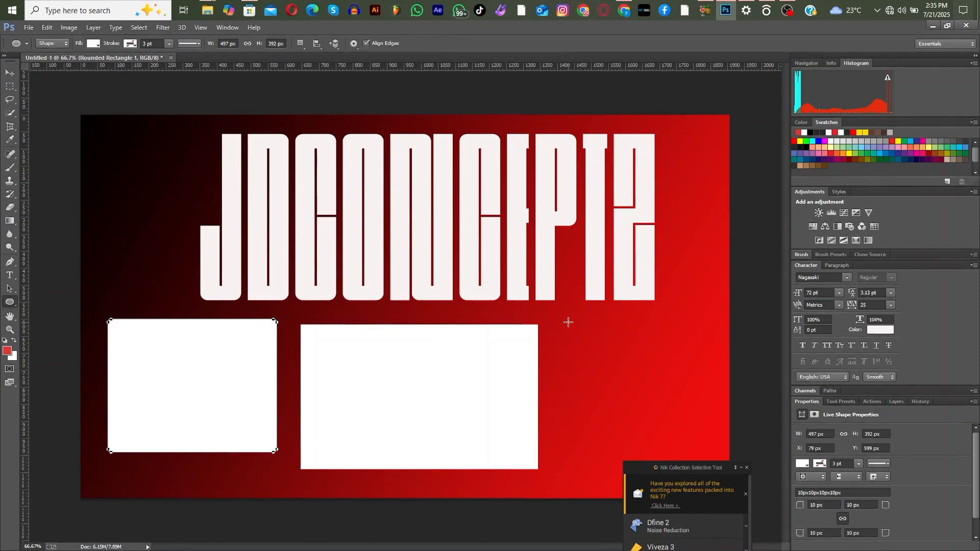
{"action": "left_click_drag", "start_coordinate": [568, 322], "coordinate": [686, 438]}
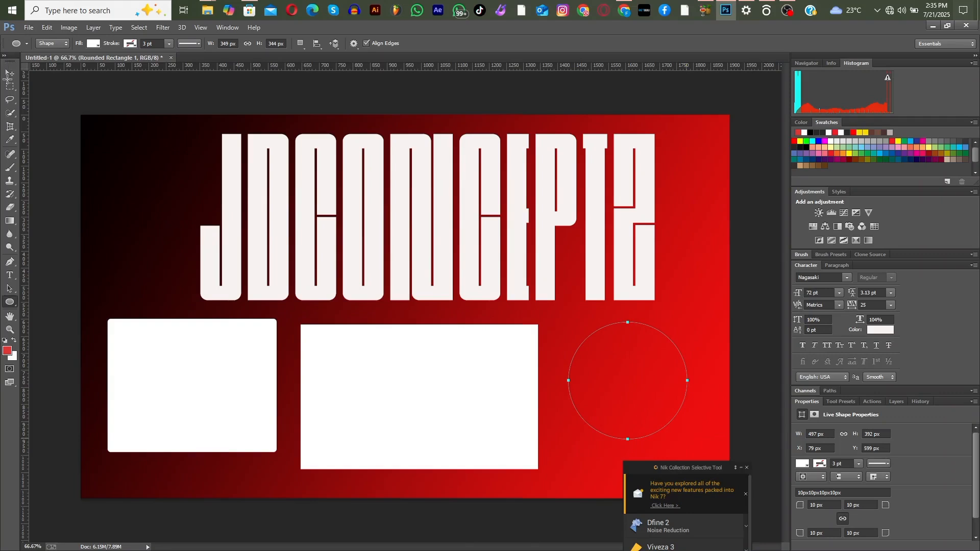
{"action": "left_click", "coordinate": [6, 76]}
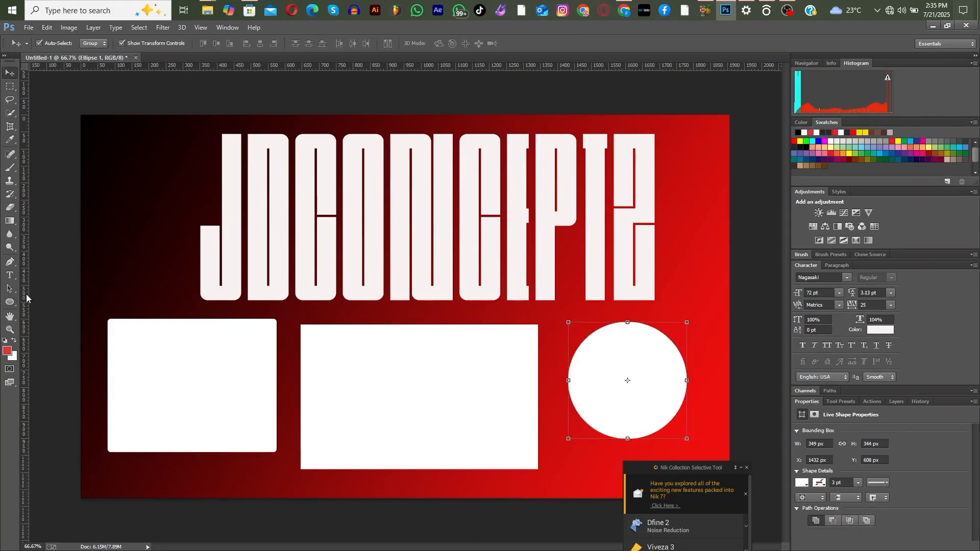
Draw a white five-sided polygon about 95 × 96 px near the canvas's upper-left corner and shift it slightly right and down.
{"action": "left_click", "coordinate": [16, 308]}
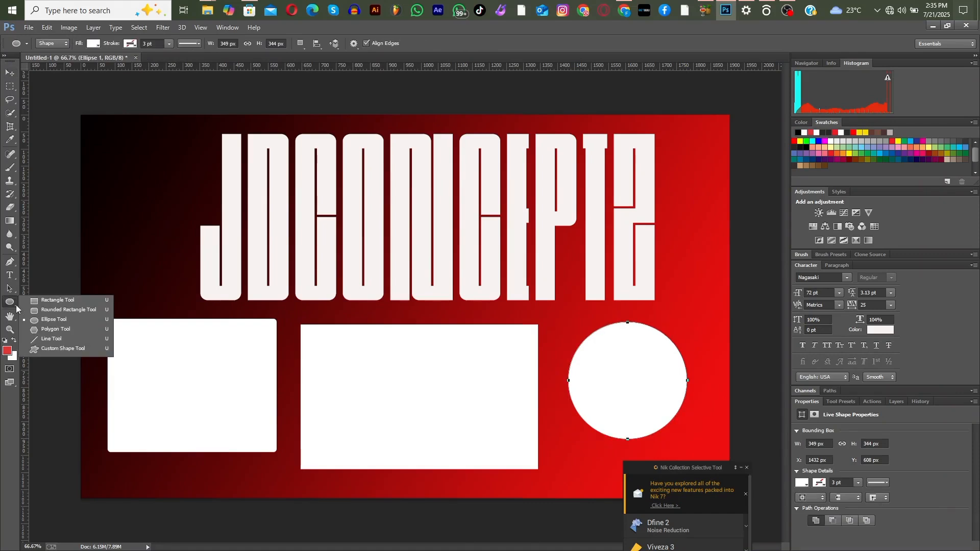
{"action": "left_click", "coordinate": [53, 330]}
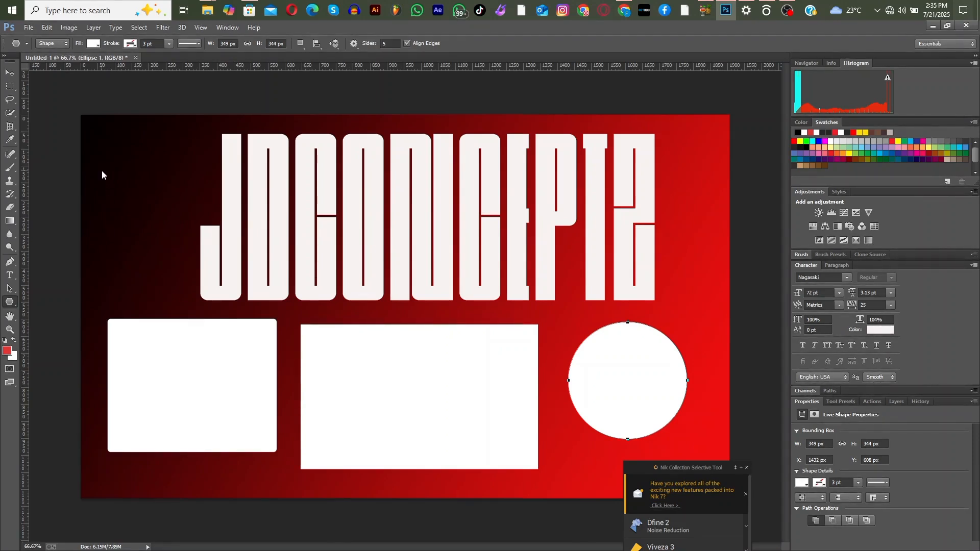
{"action": "left_click", "coordinate": [102, 175]}
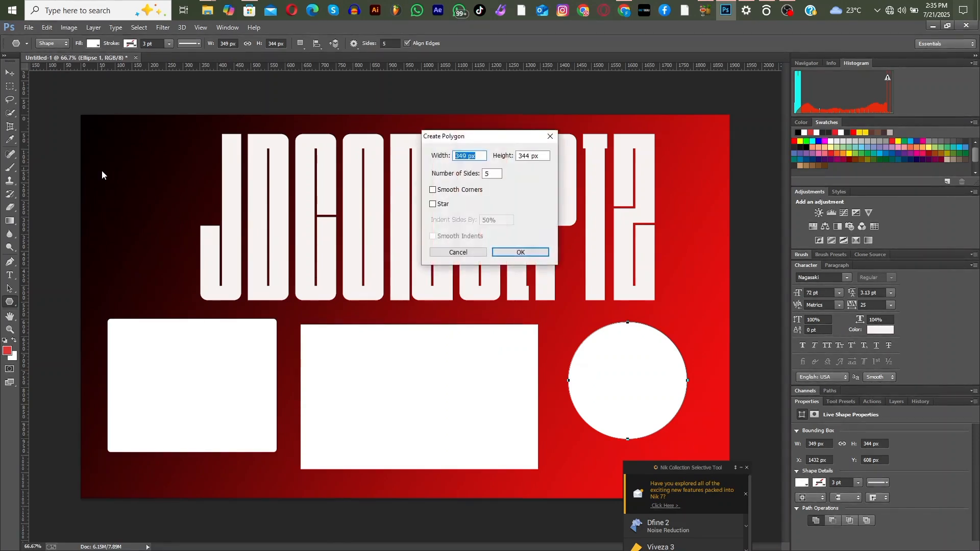
{"action": "left_click", "coordinate": [470, 254]}
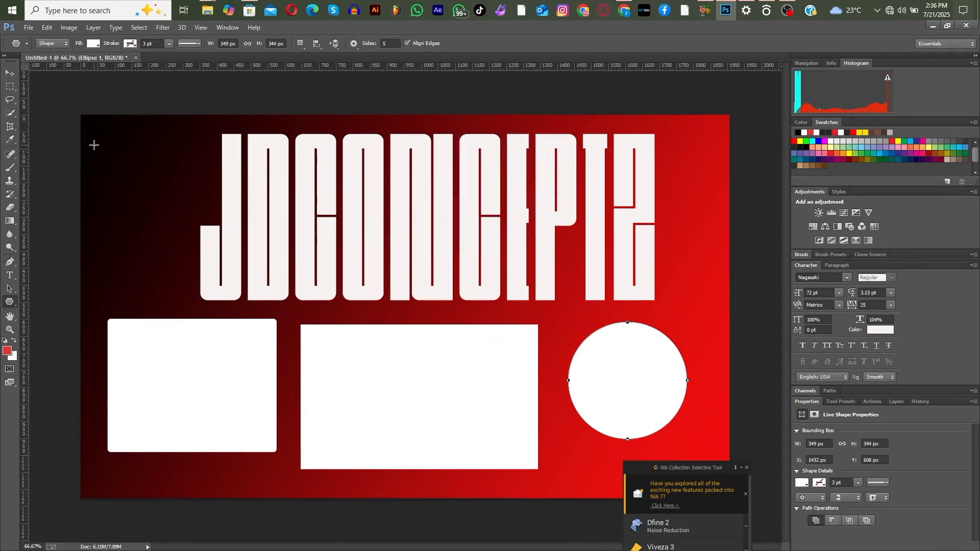
{"action": "mouse_move", "coordinate": [95, 149]}
{"action": "left_mouse_down"}
{"action": "mouse_move", "coordinate": [193, 215]}
{"action": "mouse_move", "coordinate": [175, 144]}
{"action": "mouse_move", "coordinate": [106, 134]}
{"action": "left_mouse_up"}
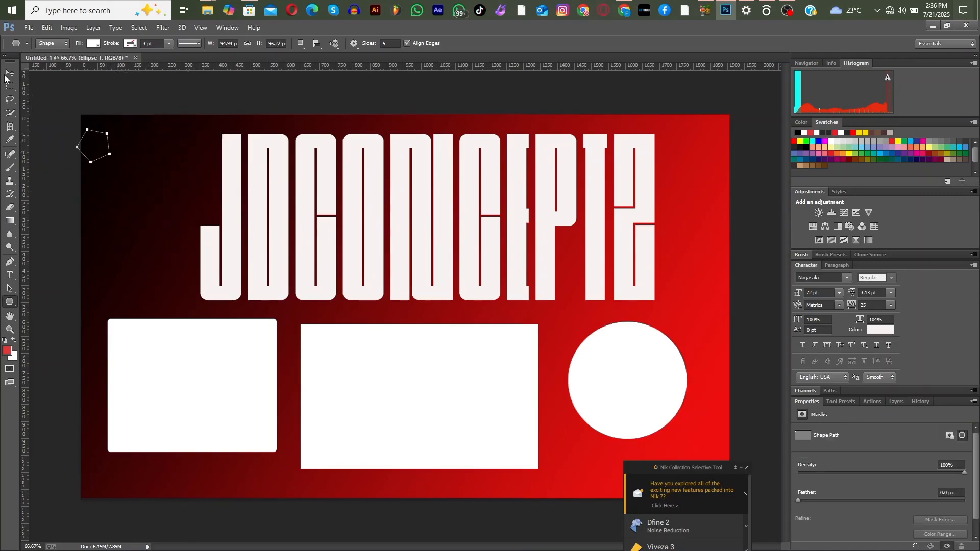
{"action": "left_click", "coordinate": [6, 75]}
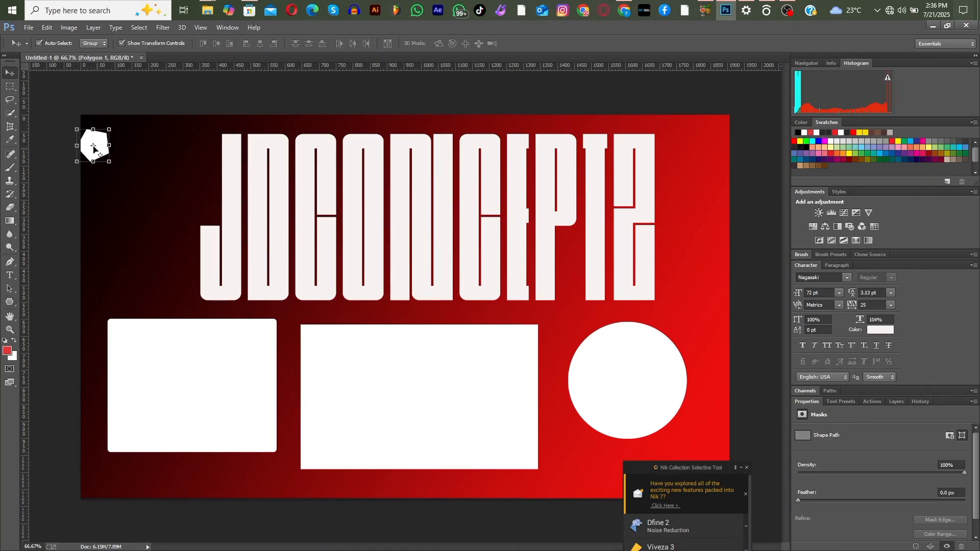
{"action": "left_click_drag", "start_coordinate": [102, 144], "coordinate": [133, 168]}
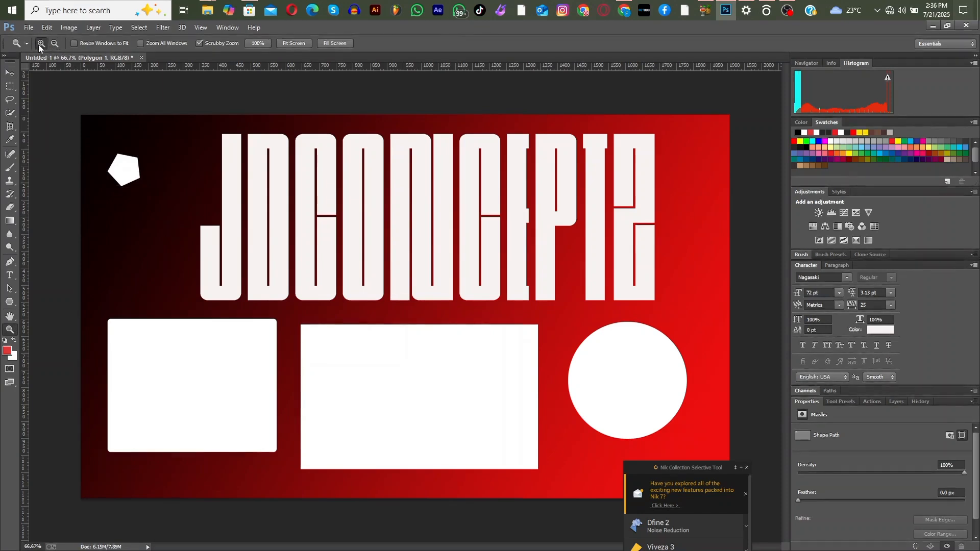
Use the Zoom tool to magnify the canvas to 100%, reduce it to 50% and return to 66.67%.
{"action": "left_click", "coordinate": [174, 218]}
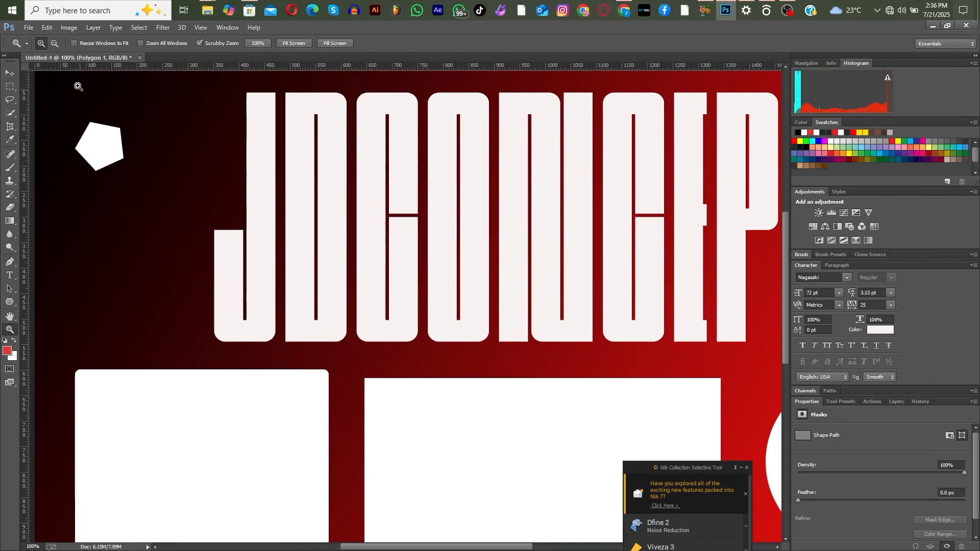
{"action": "left_click", "coordinate": [55, 43]}
{"action": "left_click", "coordinate": [41, 44]}
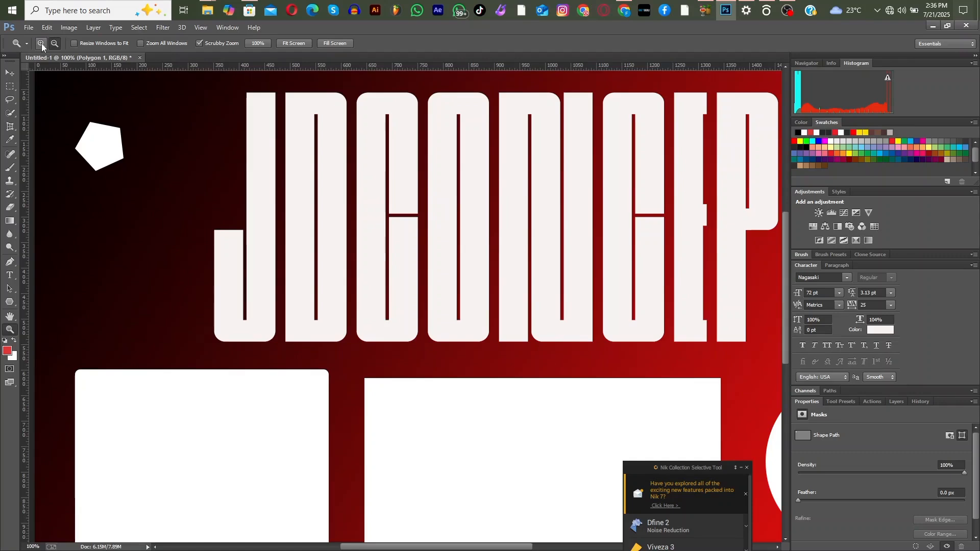
{"action": "key", "text": "alt"}
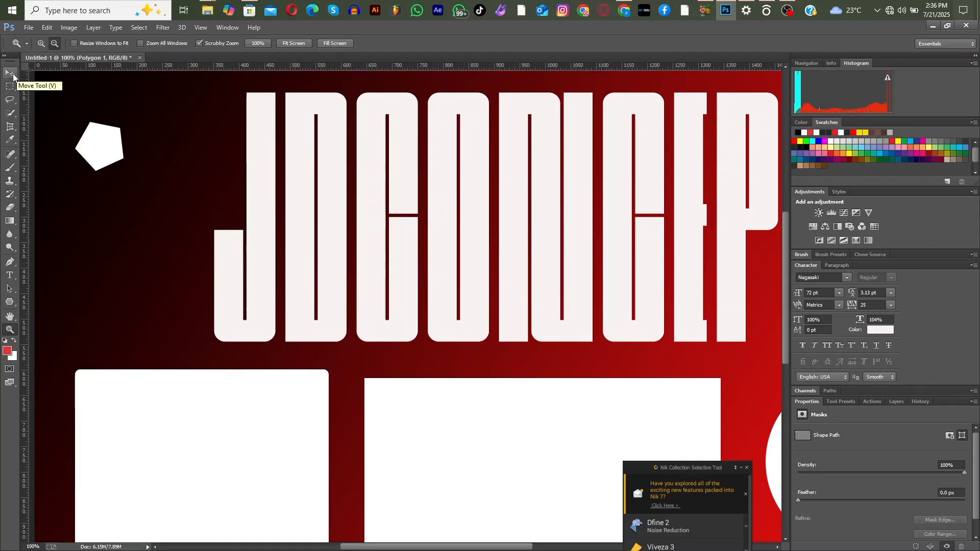
{"action": "left_click", "coordinate": [13, 75]}
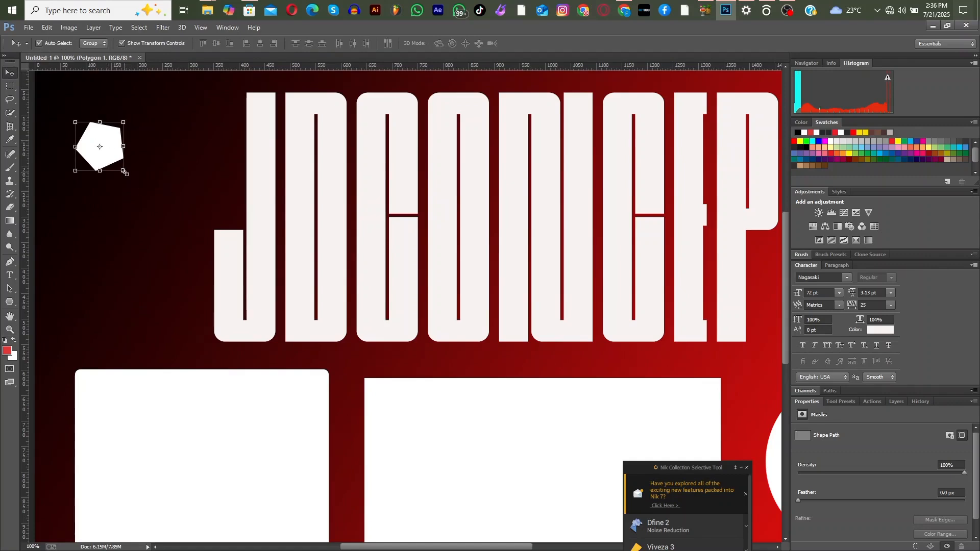
{"action": "left_click", "coordinate": [9, 330]}
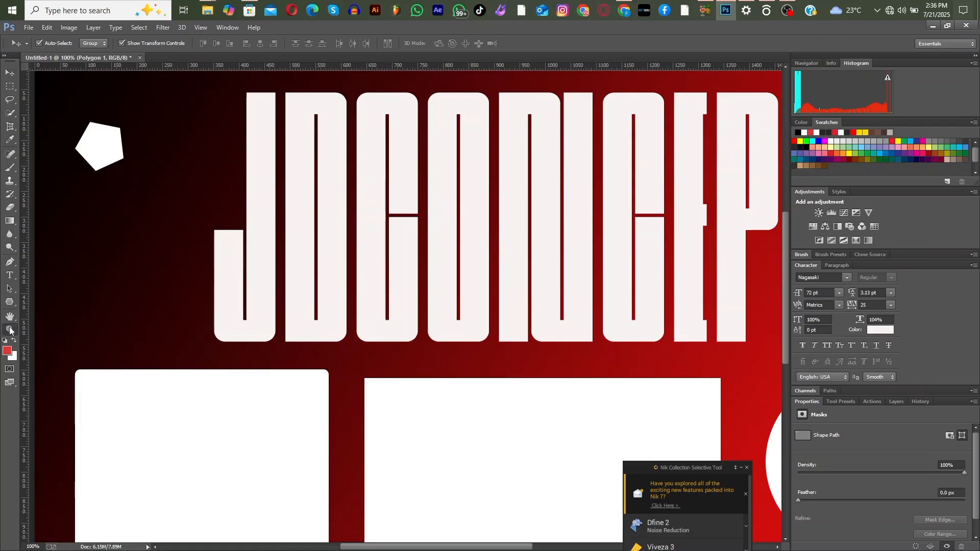
{"action": "left_click", "coordinate": [206, 176], "text": "alt"}
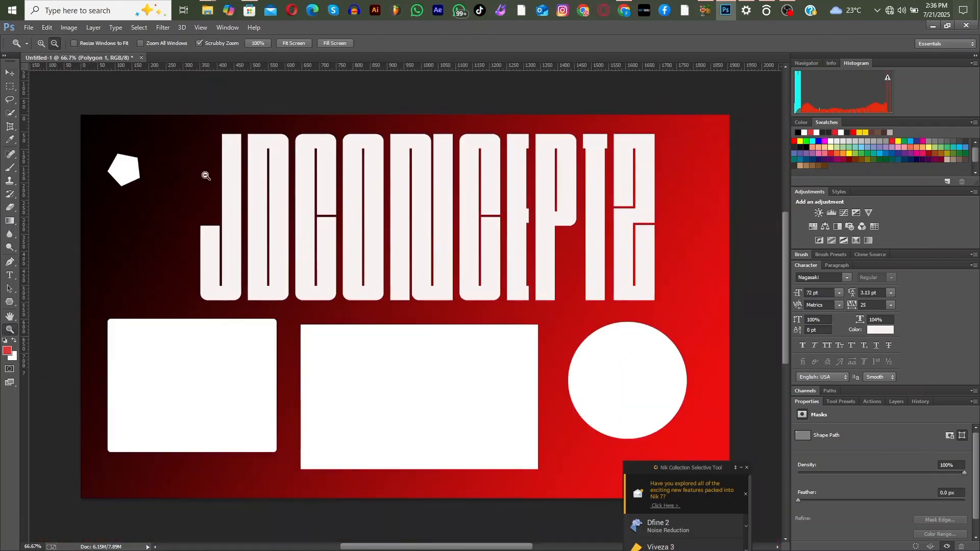
{"action": "left_click", "coordinate": [205, 176], "text": "alt"}
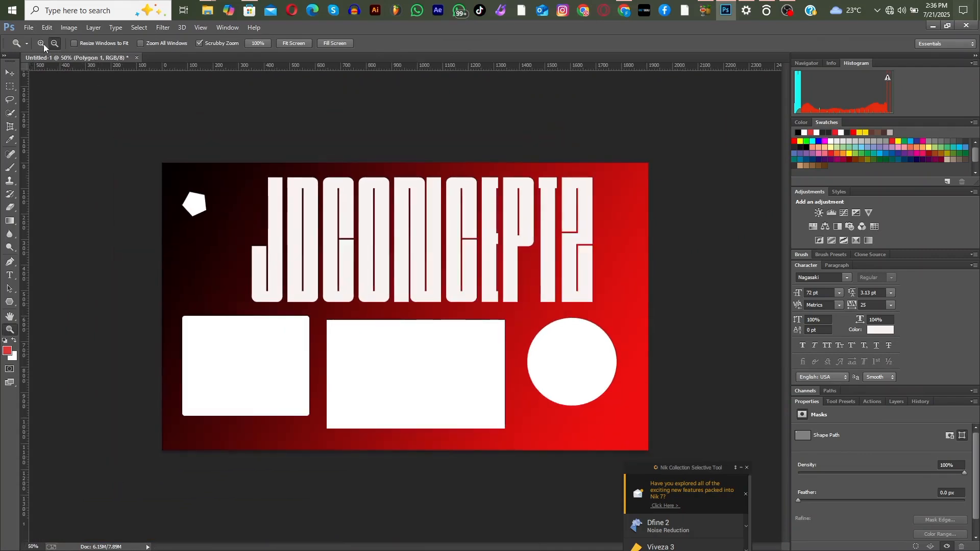
{"action": "left_click", "coordinate": [41, 43]}
{"action": "left_click", "coordinate": [217, 177]}
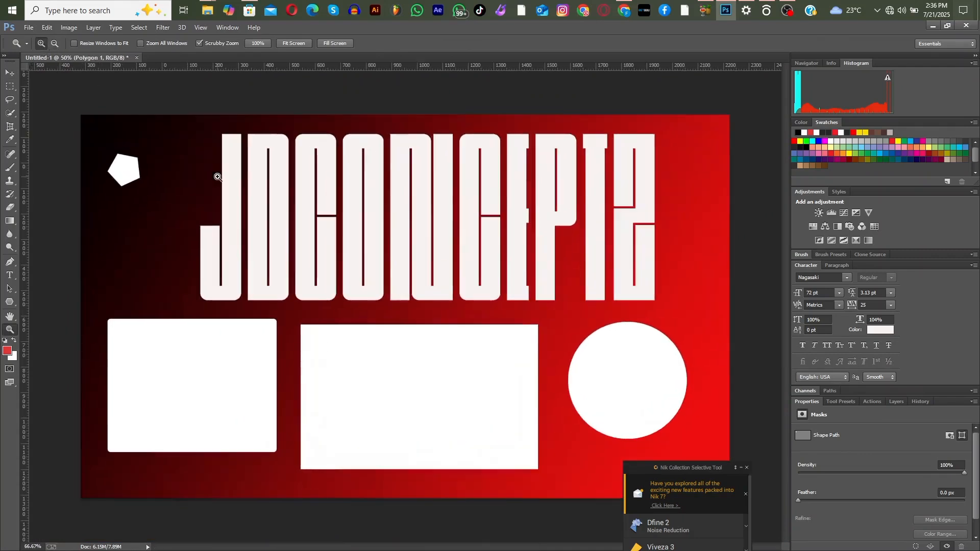
Select the JDCONCEPTZ text with the Move tool and delete it from the canvas.
{"action": "left_click", "coordinate": [10, 73]}
{"action": "left_click", "coordinate": [148, 90]}
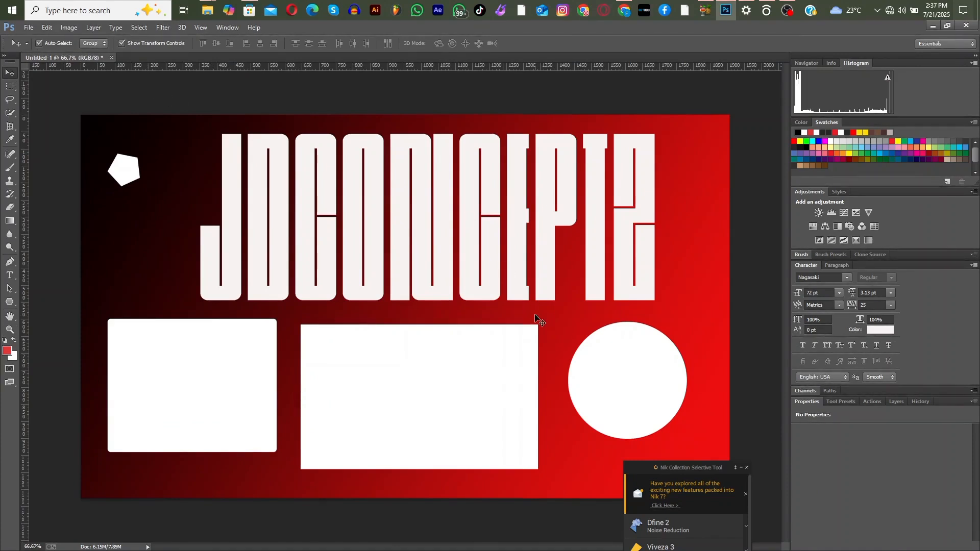
{"action": "left_click", "coordinate": [596, 232]}
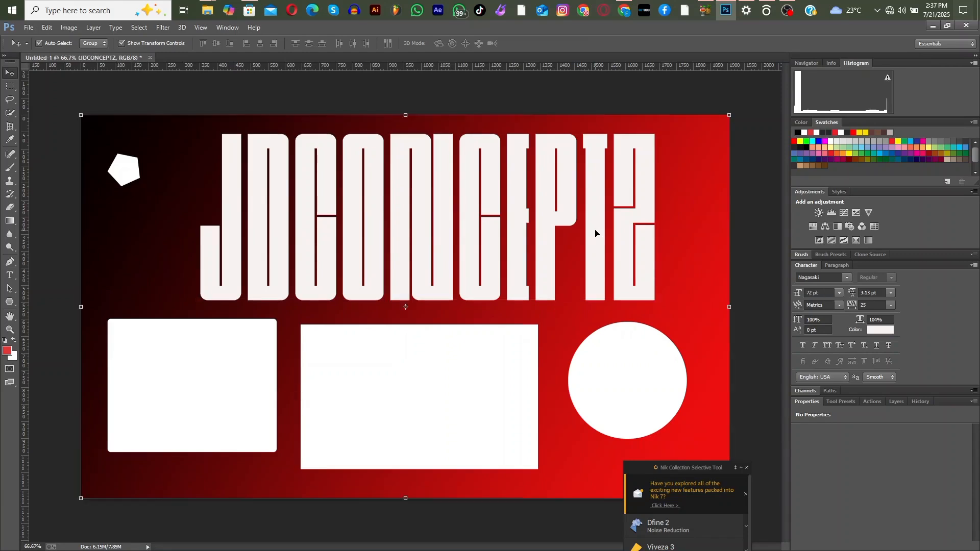
{"action": "key", "text": "Delete"}
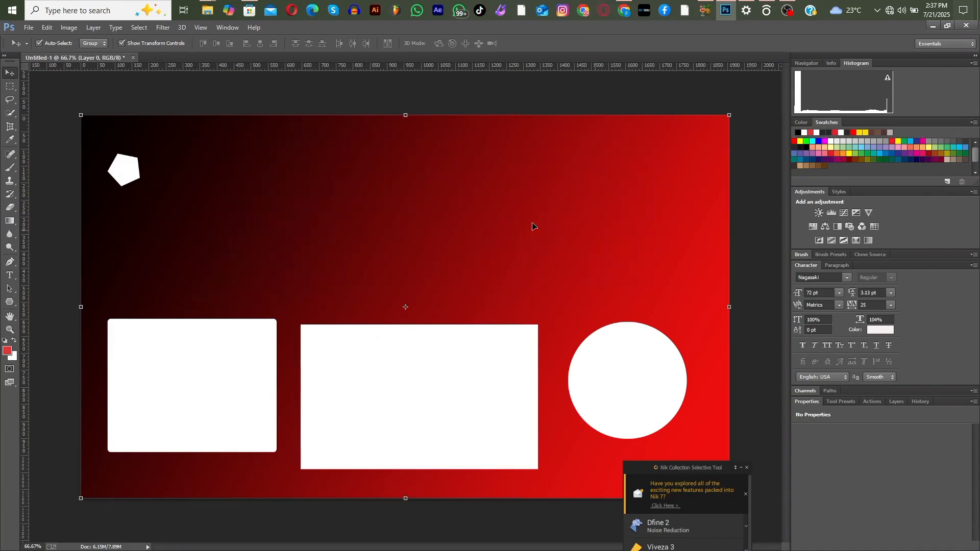
Delete the white polygon near the canvas's upper-left corner and the white circle from the document.
{"action": "left_click", "coordinate": [128, 170]}
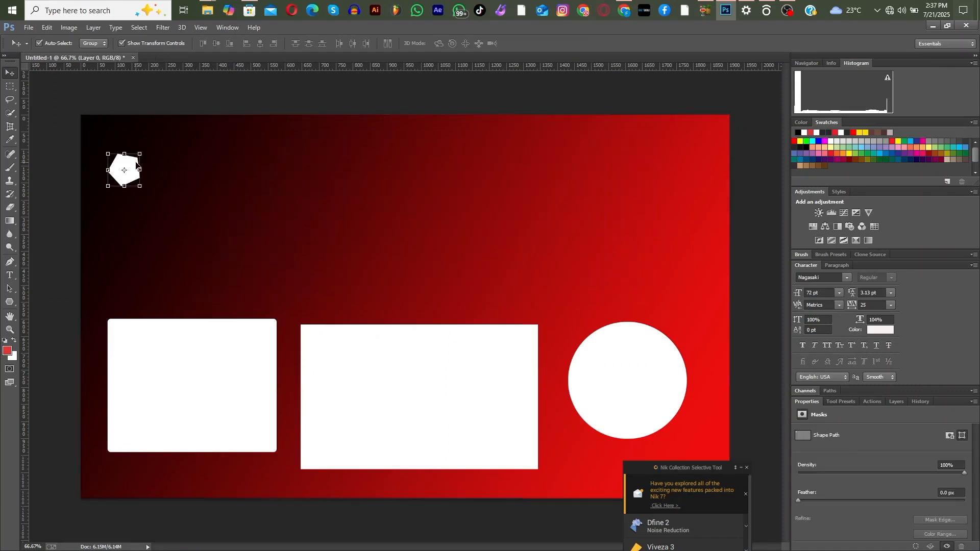
{"action": "key", "text": "Delete"}
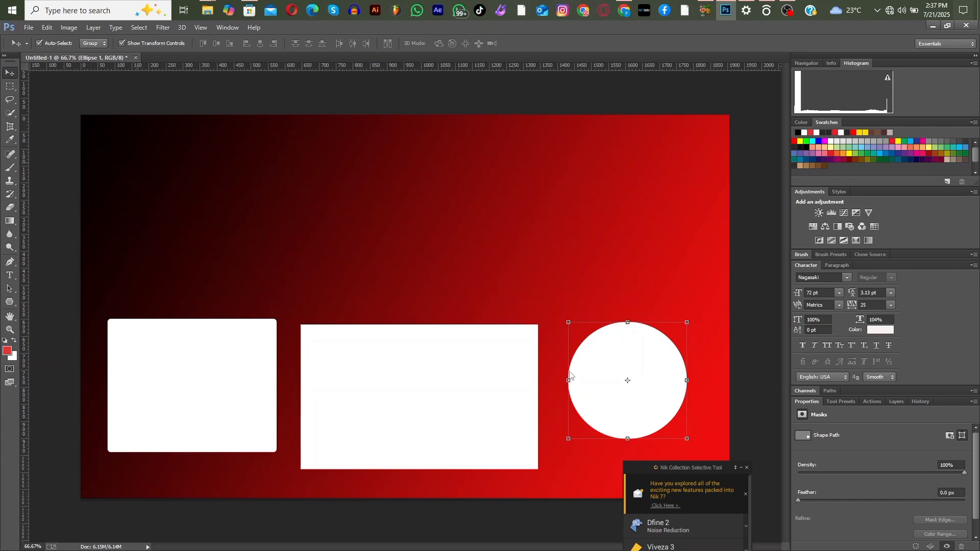
{"action": "key", "text": "Delete"}
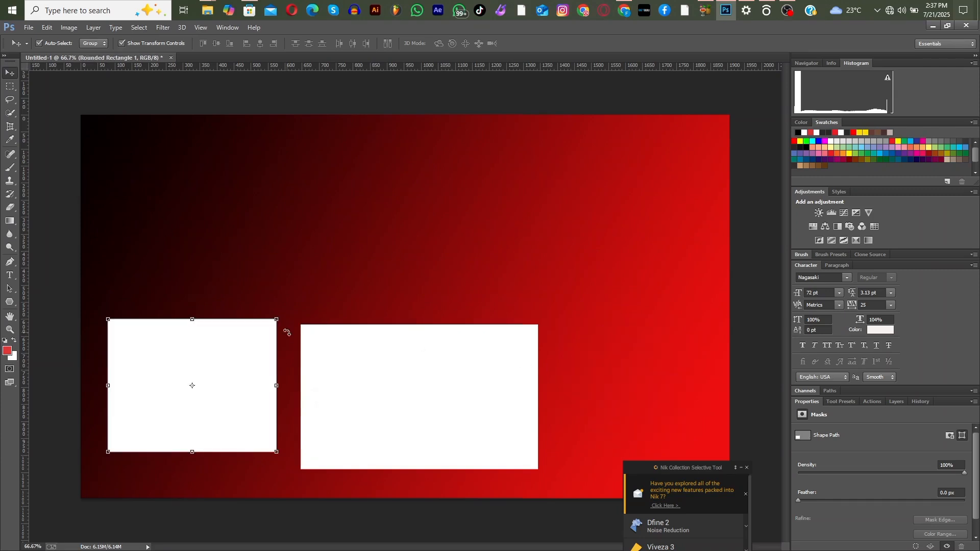
Delete the large rectangle and the rounded rectangle, and close the document without saving it.
{"action": "left_click", "coordinate": [370, 392]}
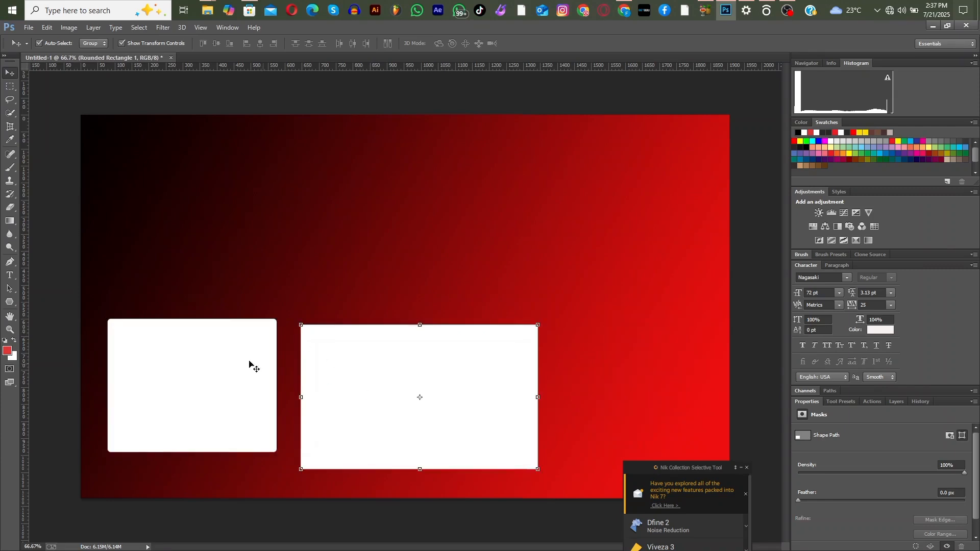
{"action": "left_click", "coordinate": [238, 363]}
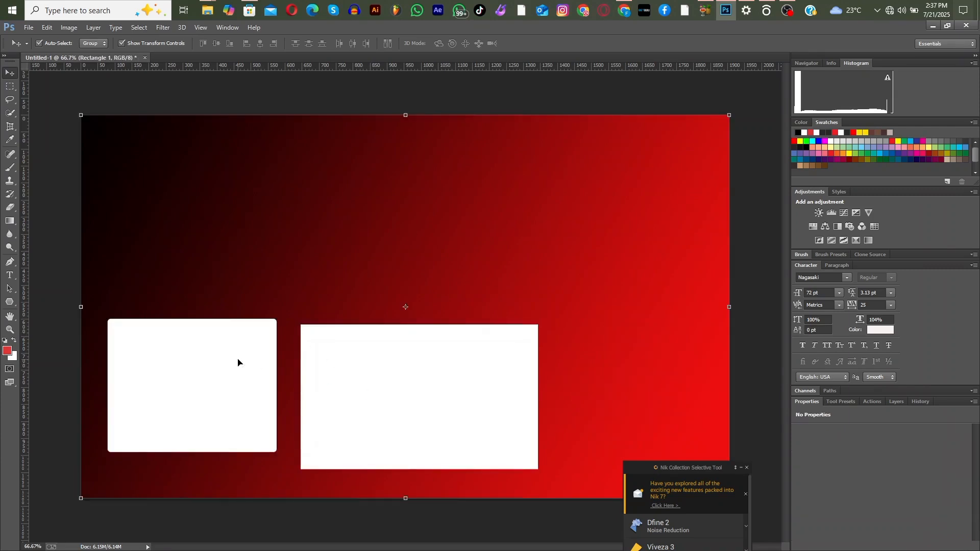
{"action": "left_click", "coordinate": [209, 387]}
{"action": "key", "text": "Delete"}
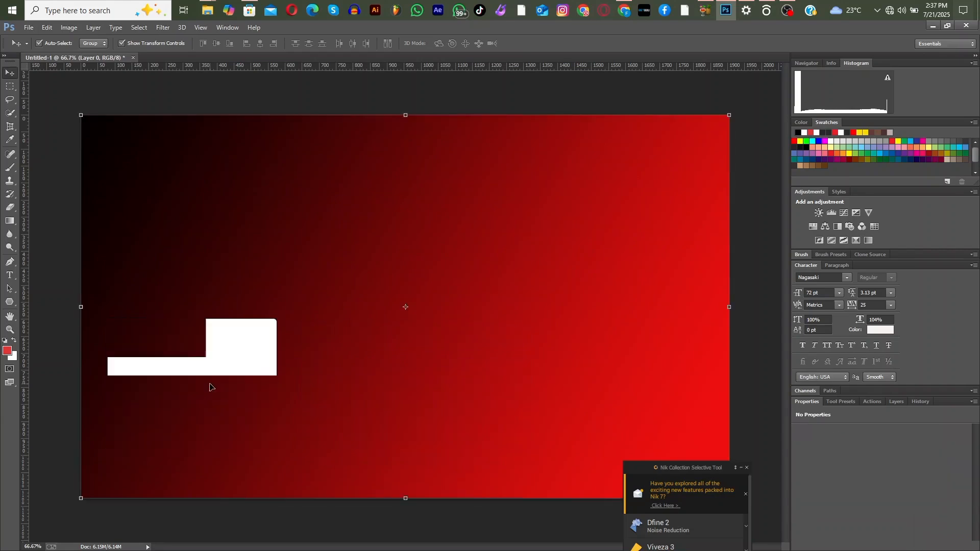
{"action": "left_click", "coordinate": [132, 58]}
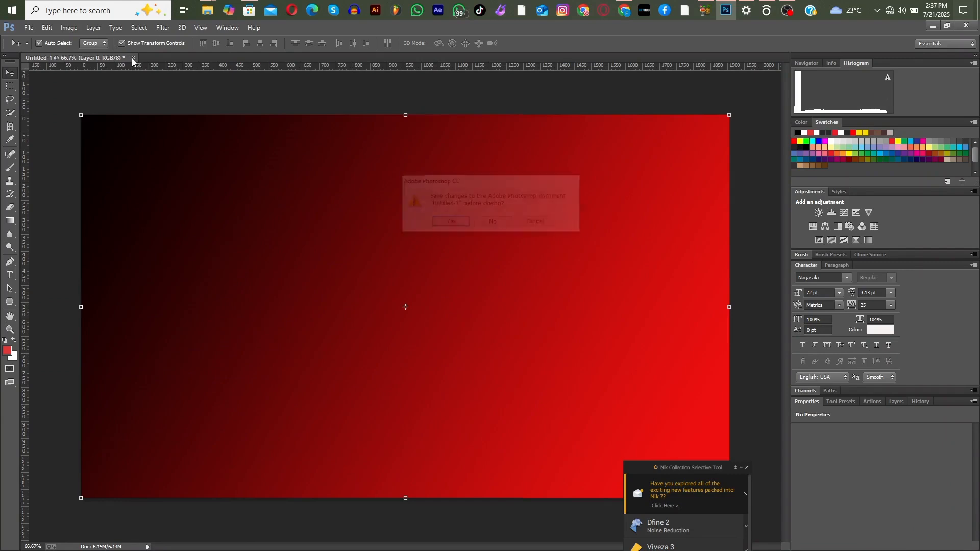
{"action": "left_click", "coordinate": [493, 223]}
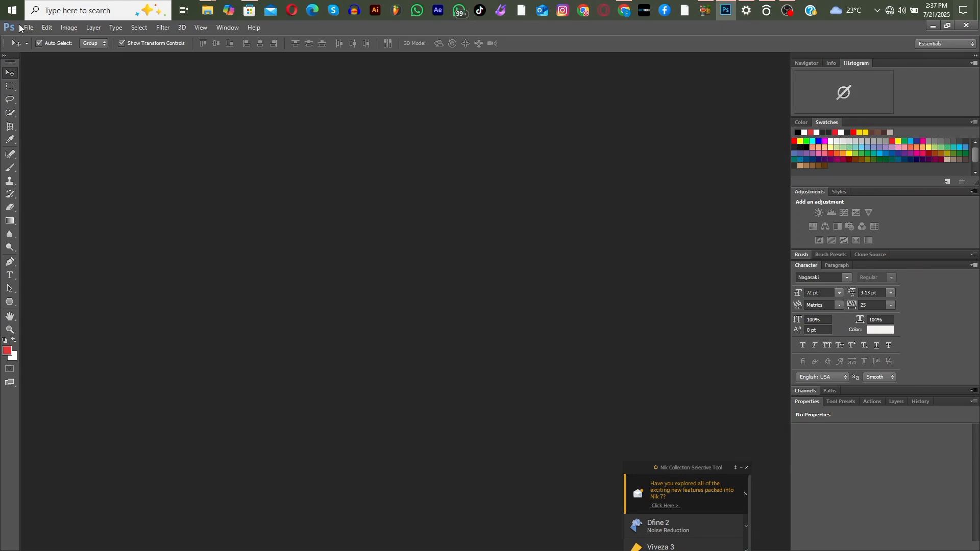
Start a new document and choose the Custom preset for it.
{"action": "left_click", "coordinate": [29, 28]}
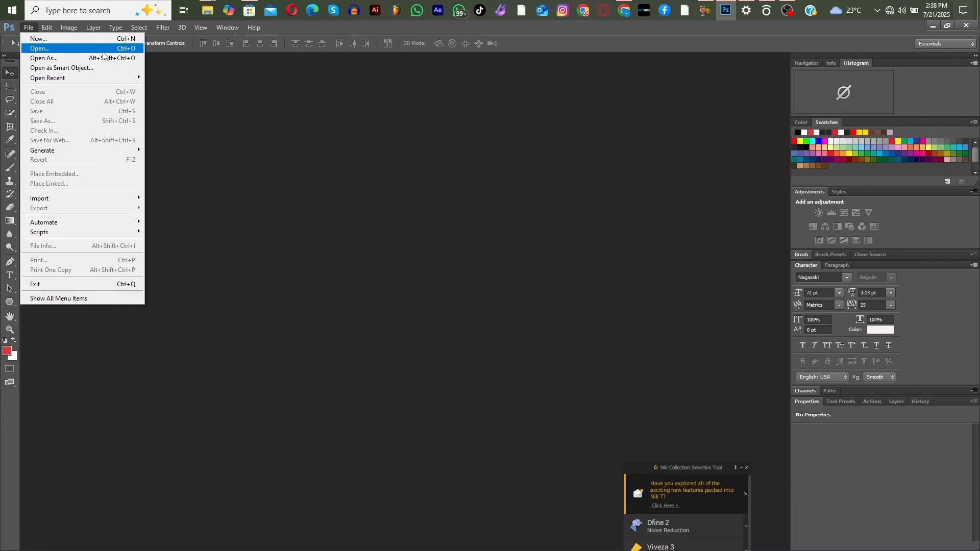
{"action": "mouse_move", "coordinate": [111, 78]}
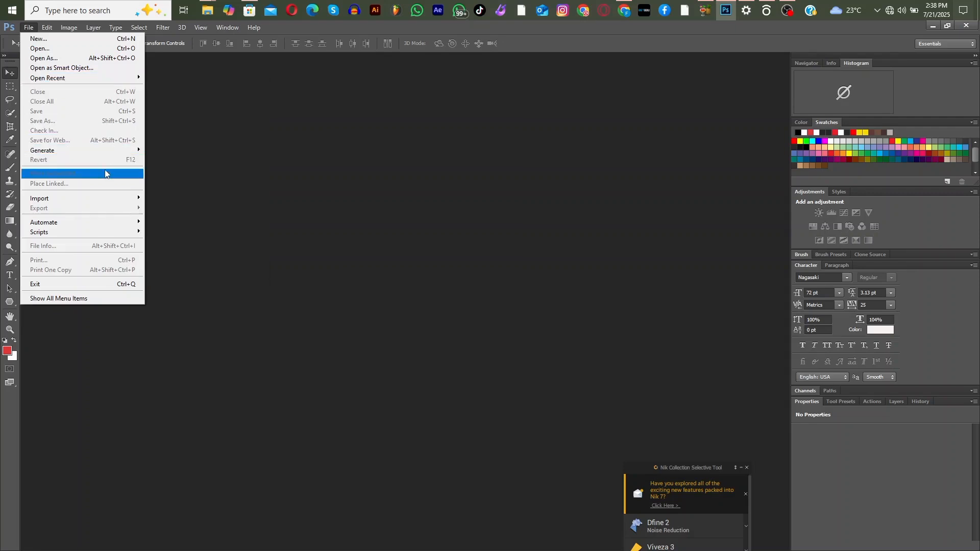
{"action": "mouse_move", "coordinate": [71, 199]}
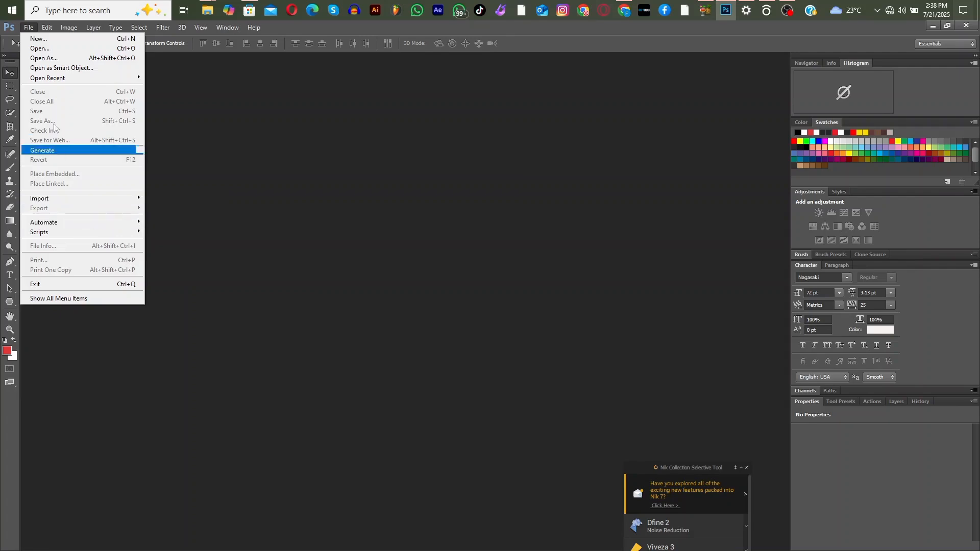
{"action": "left_click", "coordinate": [52, 40]}
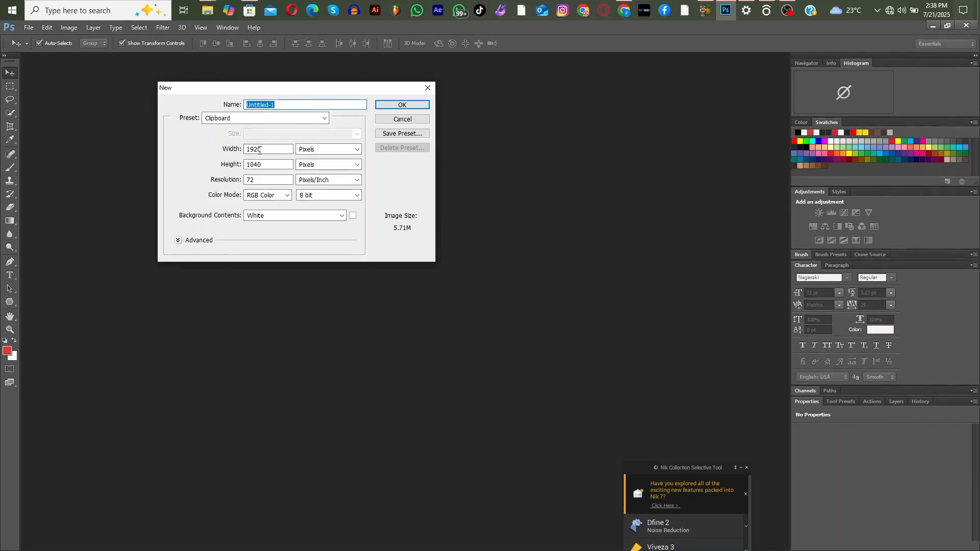
{"action": "left_click", "coordinate": [296, 119]}
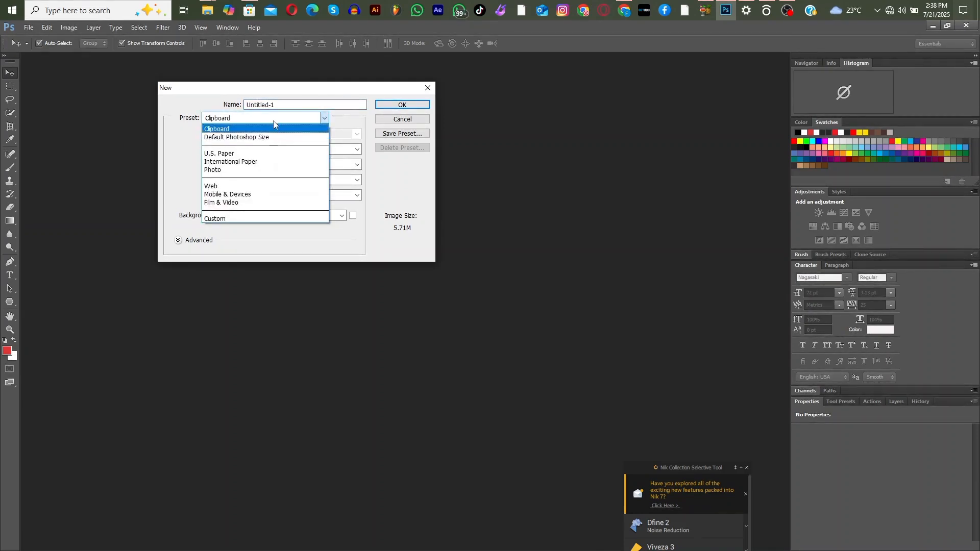
{"action": "left_click", "coordinate": [255, 219]}
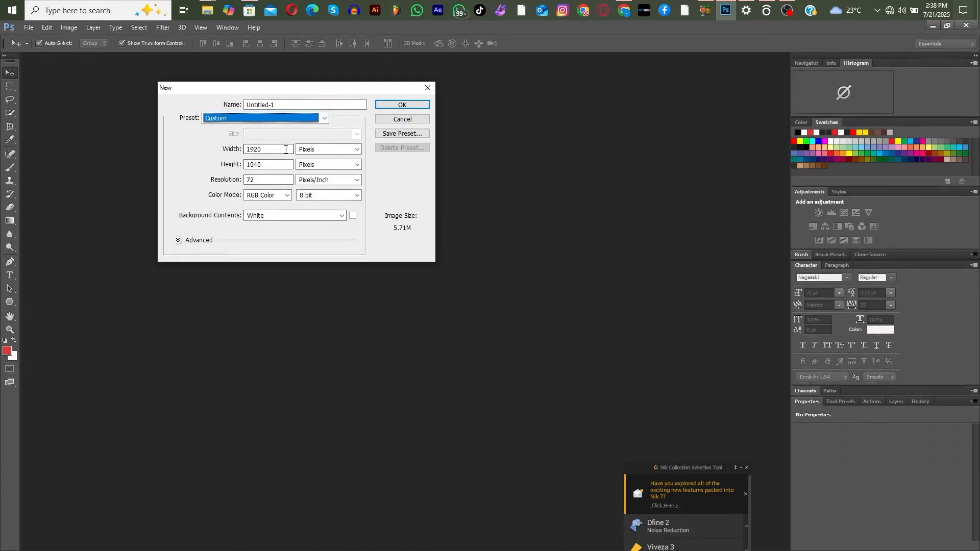
Enter 5 for both the width and the height of the new document and switch their units to inches.
{"action": "left_click", "coordinate": [286, 150]}
{"action": "key", "text": "BackSpace"}
{"action": "key", "text": "BackSpace"}
{"action": "key", "text": "BackSpace"}
{"action": "key", "text": "BackSpace"}
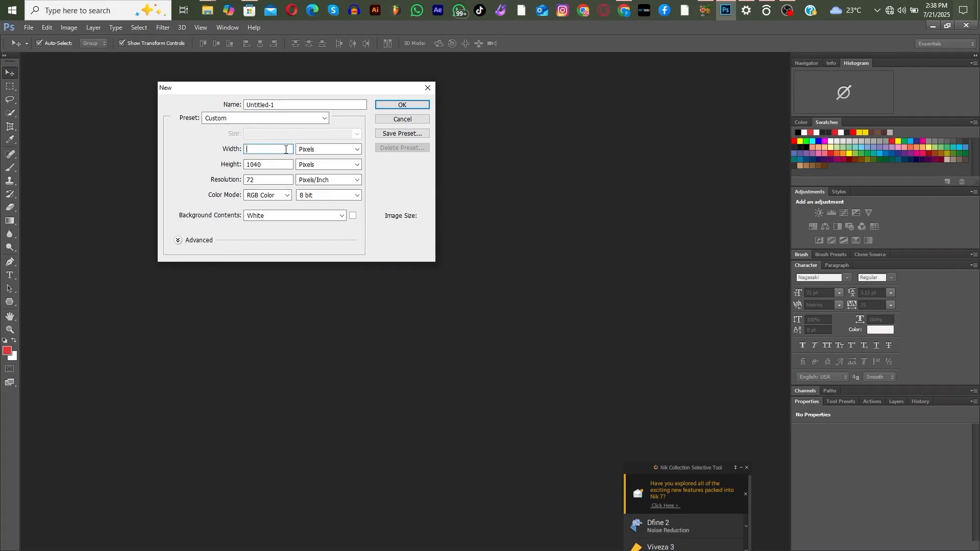
{"action": "type", "text": "5"}
{"action": "key", "text": "BackSpace"}
{"action": "key", "text": "BackSpace"}
{"action": "key", "text": "BackSpace"}
{"action": "key", "text": "BackSpace"}
{"action": "type", "text": "5"}
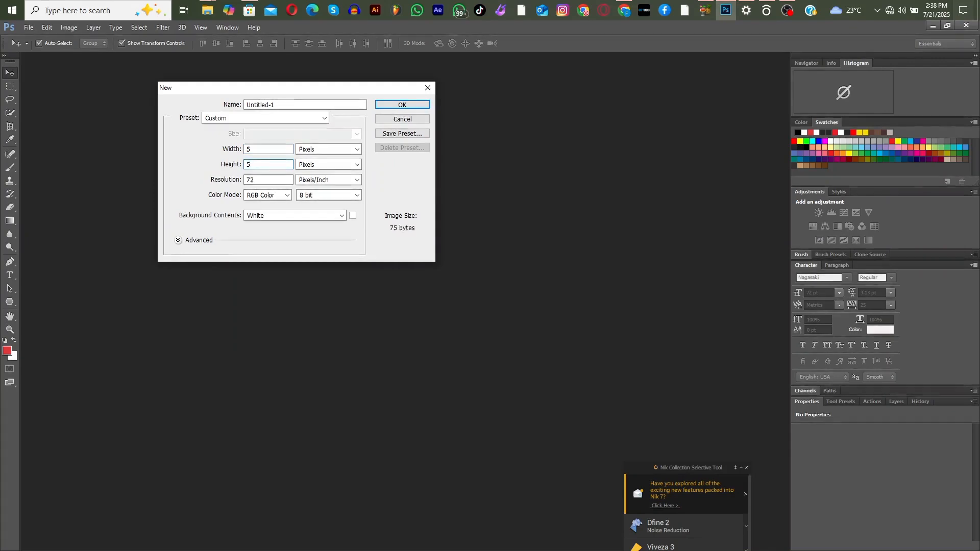
{"action": "left_click", "coordinate": [322, 149]}
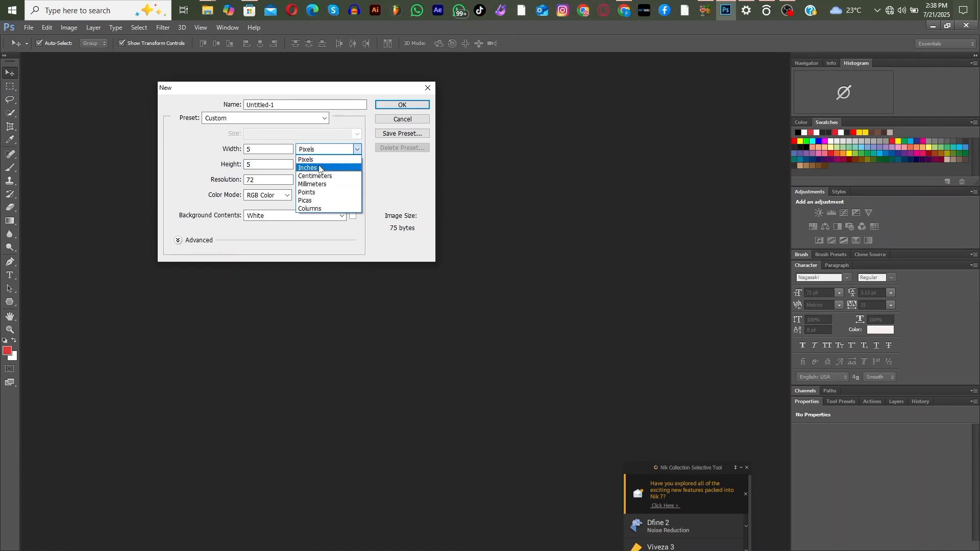
{"action": "left_click", "coordinate": [320, 169]}
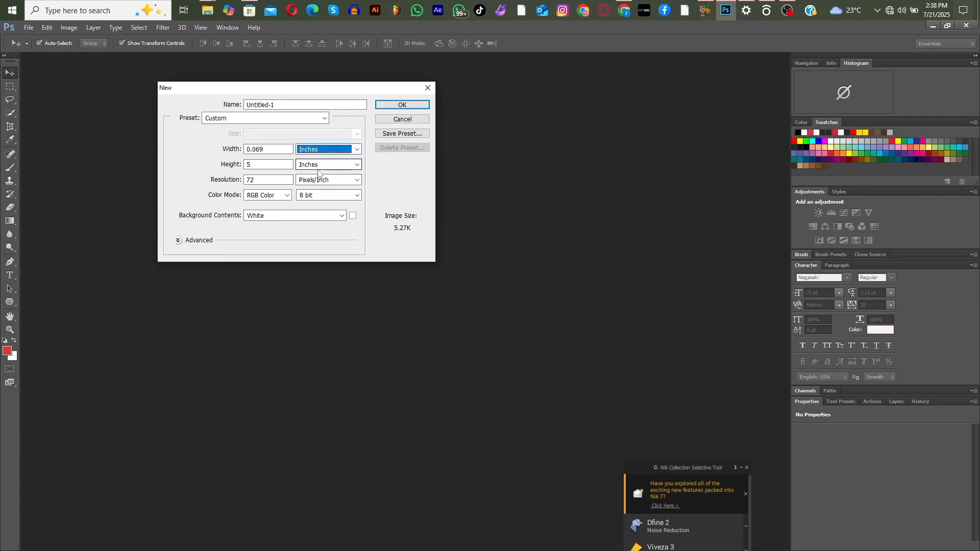
Set the new document's resolution to 500 pixels/inch.
{"action": "left_click", "coordinate": [286, 180]}
{"action": "key", "text": "BackSpace"}
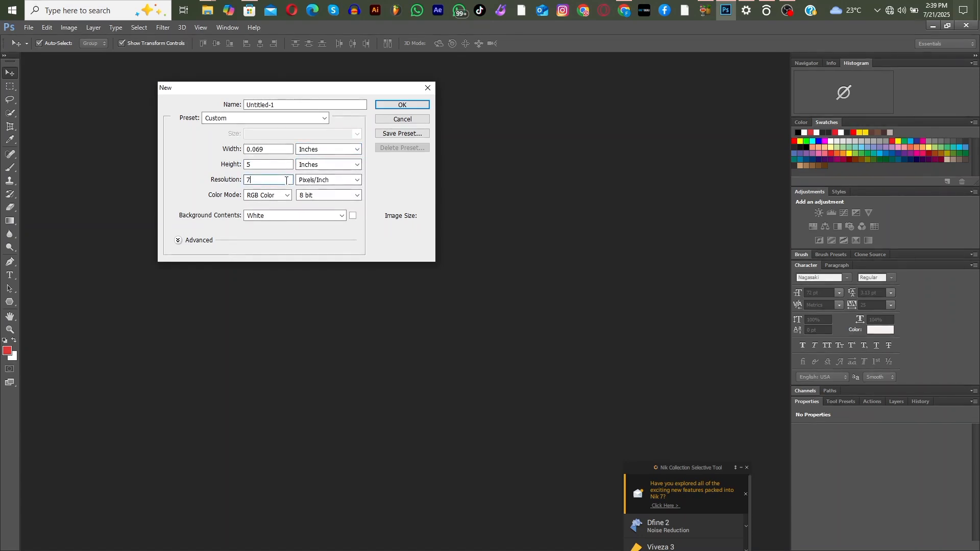
{"action": "type", "text": "500"}
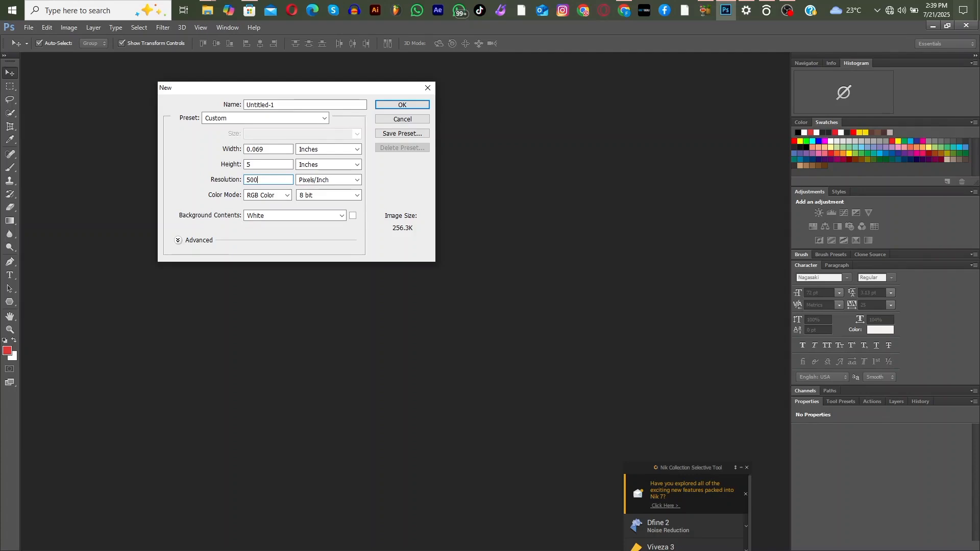
Review the available color modes for the new document and choose RGB Color with 8 bit depth.
{"action": "left_click", "coordinate": [286, 199]}
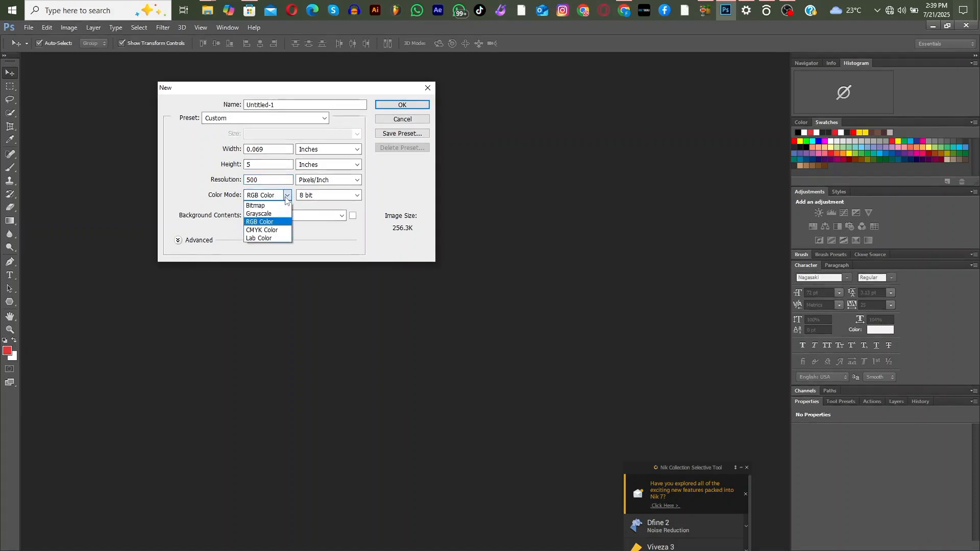
{"action": "left_click", "coordinate": [286, 198]}
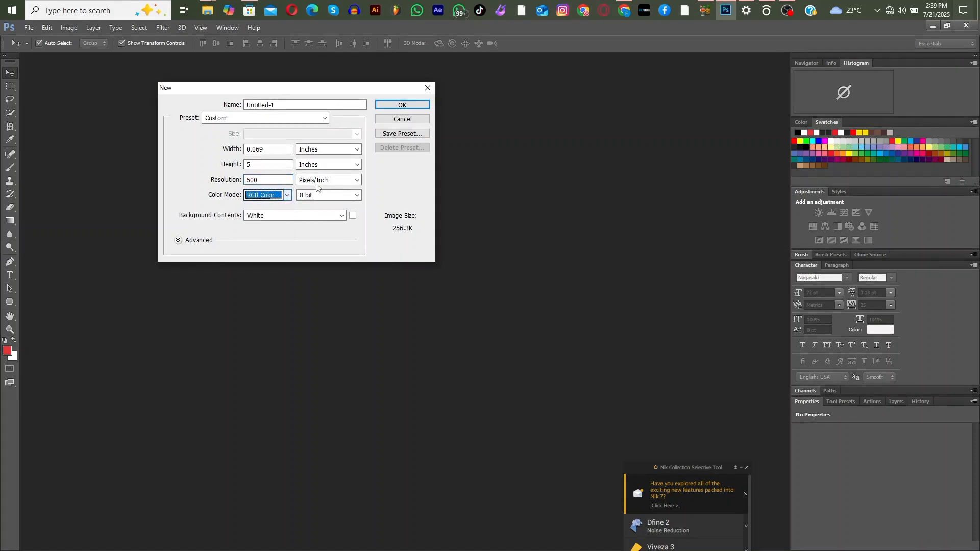
{"action": "left_click", "coordinate": [286, 195]}
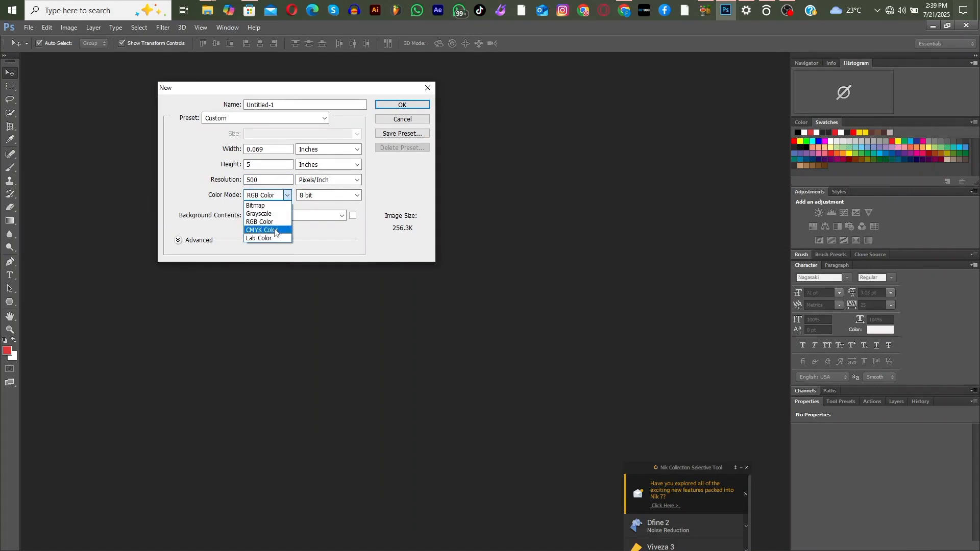
{"action": "left_click", "coordinate": [288, 195]}
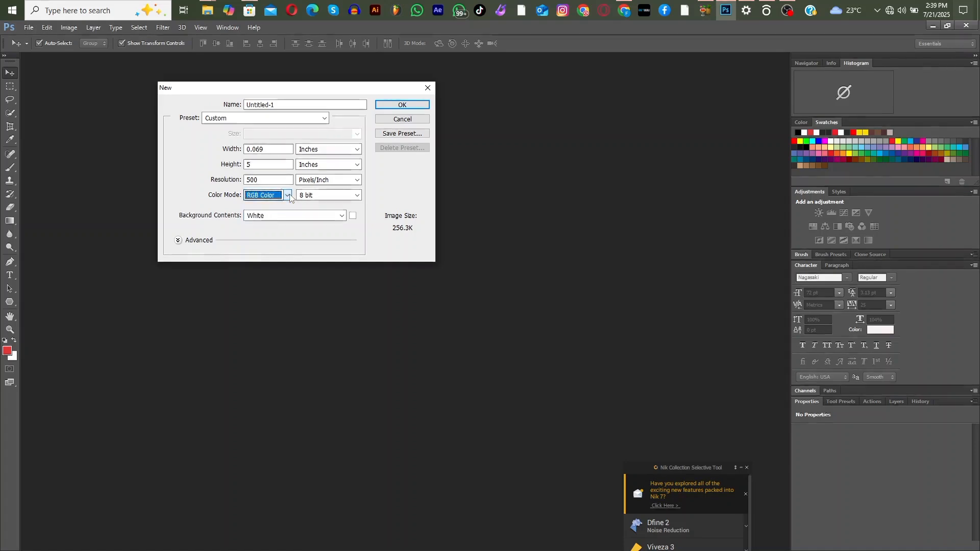
{"action": "left_click", "coordinate": [359, 196]}
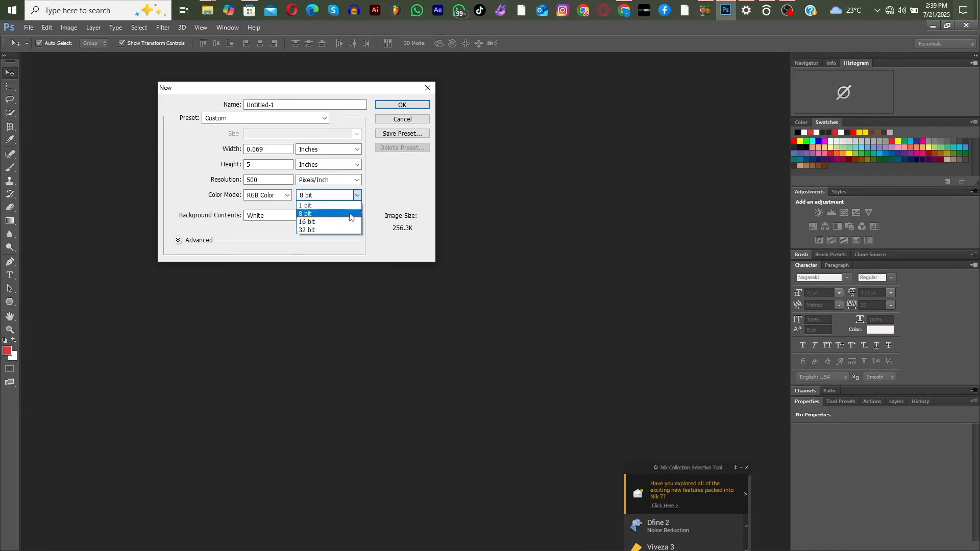
{"action": "left_click", "coordinate": [349, 214]}
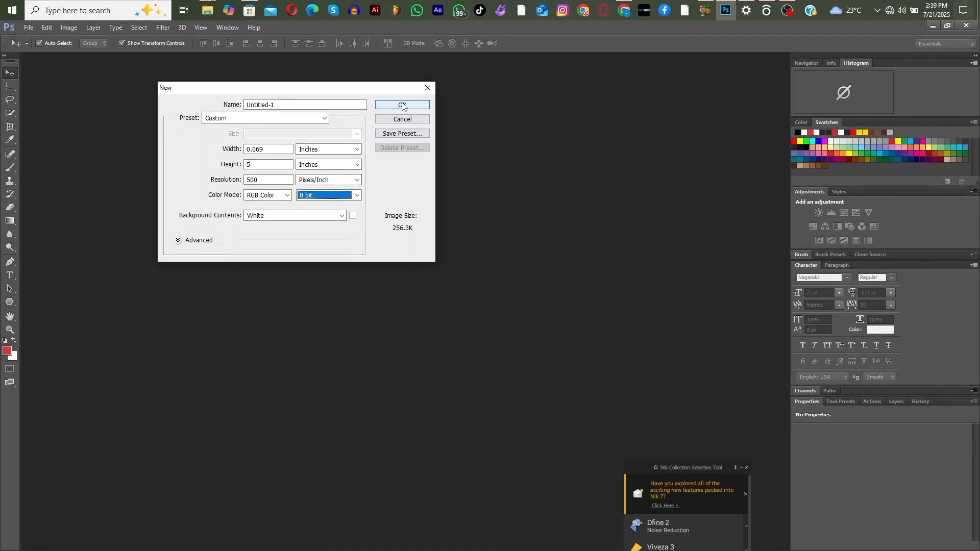
Name the new document TUTORIAL and create it with the entered settings.
{"action": "left_click", "coordinate": [332, 106]}
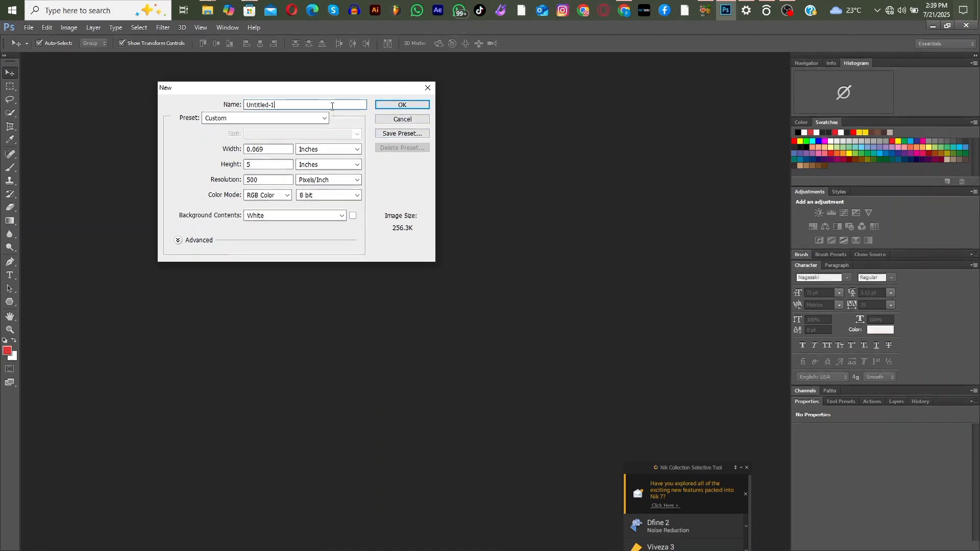
{"action": "key", "text": "BackSpace"}
{"action": "key", "text": "BackSpace"}
{"action": "key", "text": "BackSpace"}
{"action": "key", "text": "BackSpace"}
{"action": "key", "text": "BackSpace"}
{"action": "key", "text": "BackSpace"}
{"action": "key", "text": "BackSpace"}
{"action": "key", "text": "BackSpace"}
{"action": "key", "text": "BackSpace"}
{"action": "key", "text": "BackSpace"}
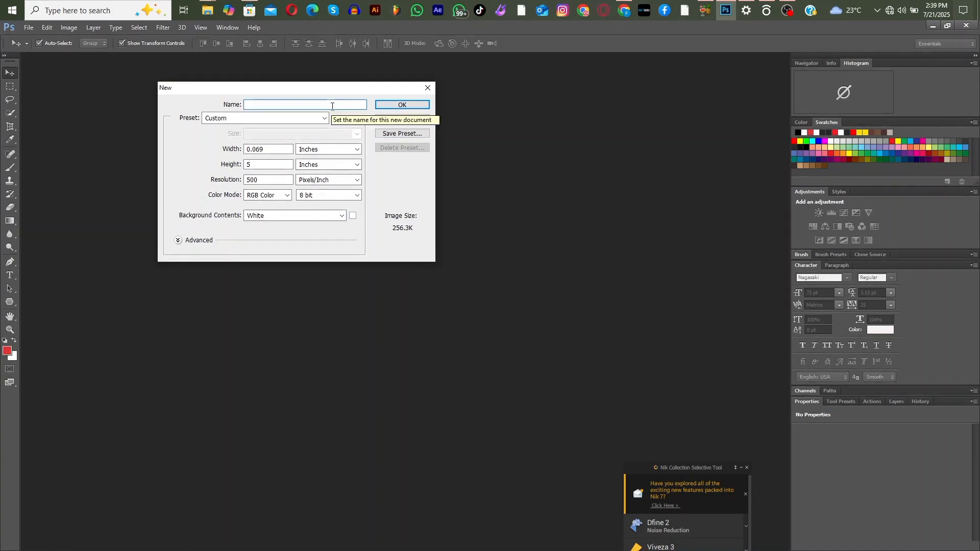
{"action": "type", "text": "TU"}
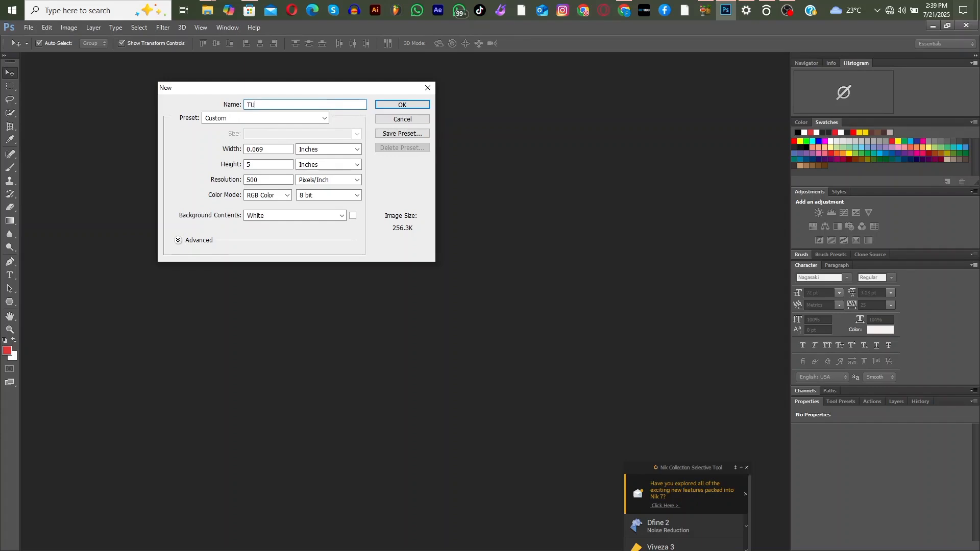
{"action": "type", "text": "TORIAL"}
{"action": "key", "text": "Return"}
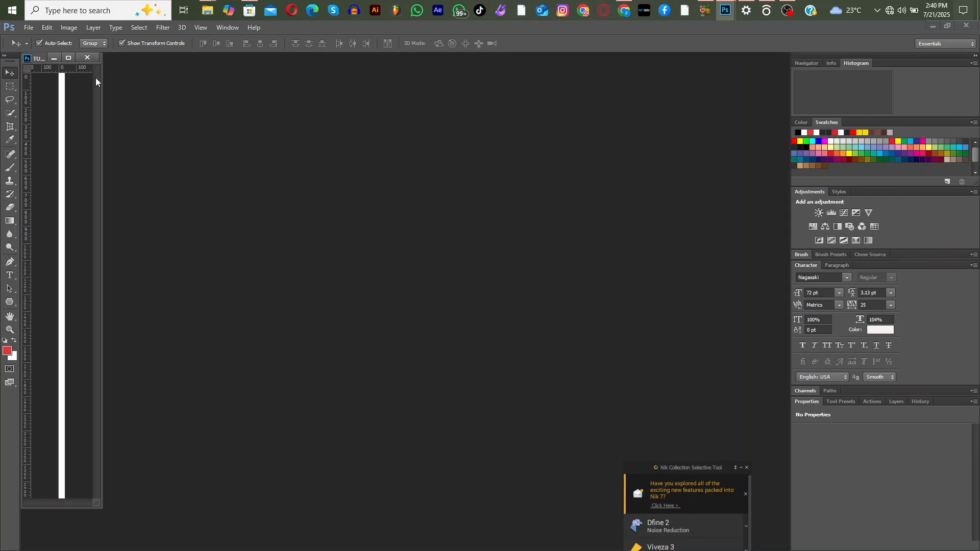
Try the floating TUTORIAL document at full-screen size, restore it and dock it into the main workspace.
{"action": "left_click", "coordinate": [68, 58]}
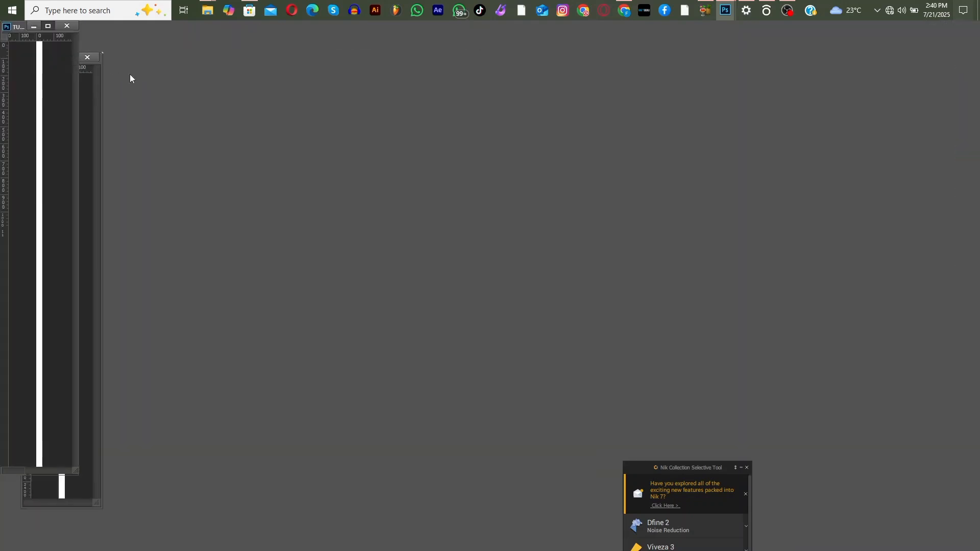
{"action": "left_click", "coordinate": [48, 26]}
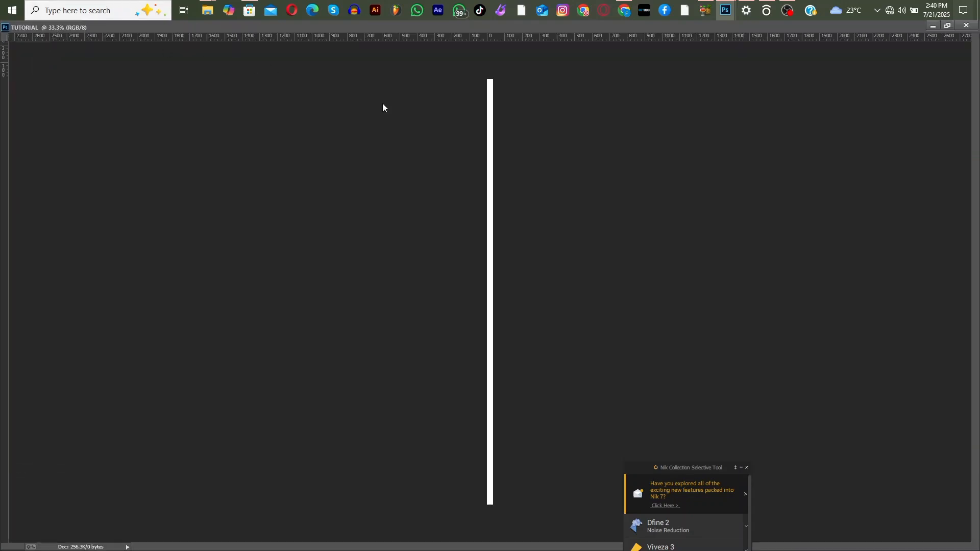
{"action": "left_click", "coordinate": [948, 25]}
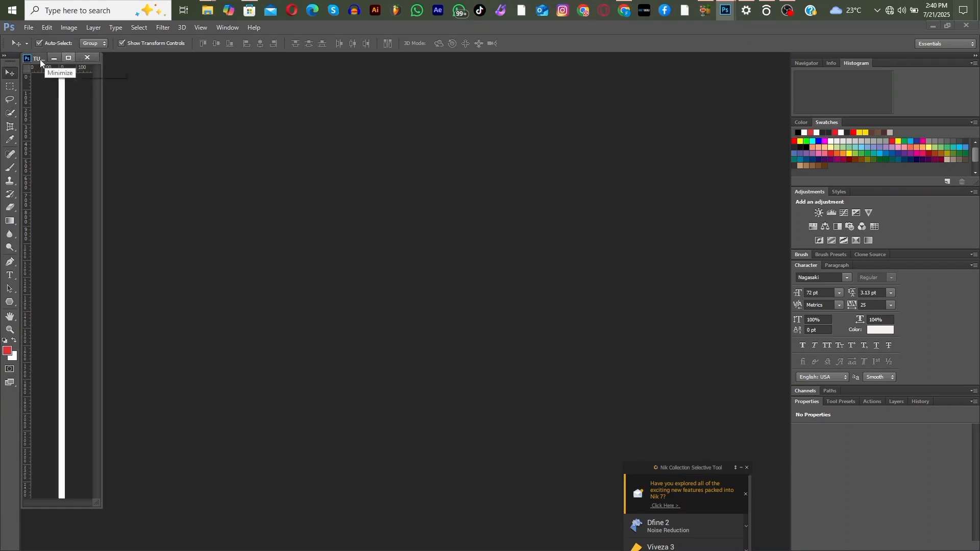
{"action": "mouse_move", "coordinate": [38, 58]}
{"action": "left_mouse_down"}
{"action": "mouse_move", "coordinate": [56, 65]}
{"action": "mouse_move", "coordinate": [41, 48]}
{"action": "mouse_move", "coordinate": [41, 56]}
{"action": "left_mouse_up"}
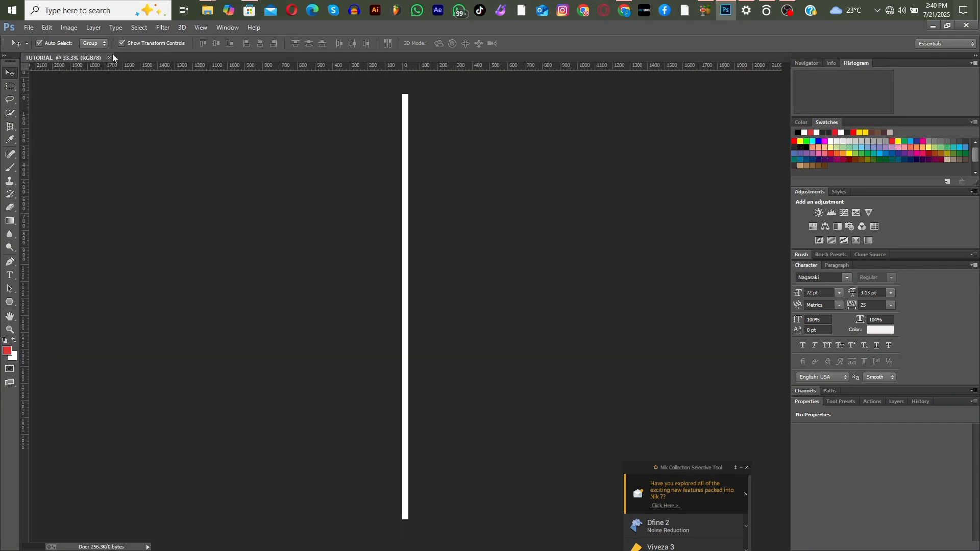
Resize the TUTORIAL image to a width of 5 inches.
{"action": "left_click", "coordinate": [69, 27]}
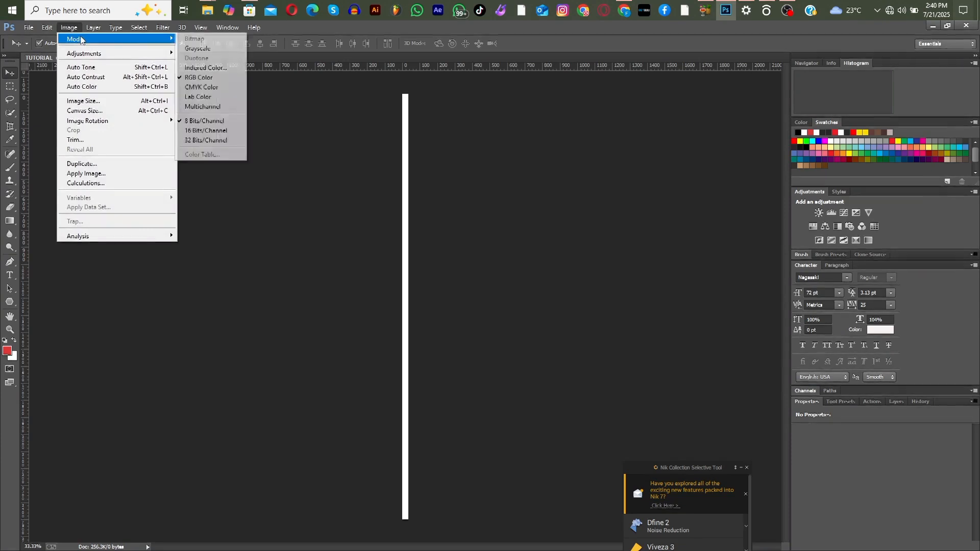
{"action": "left_click", "coordinate": [101, 100]}
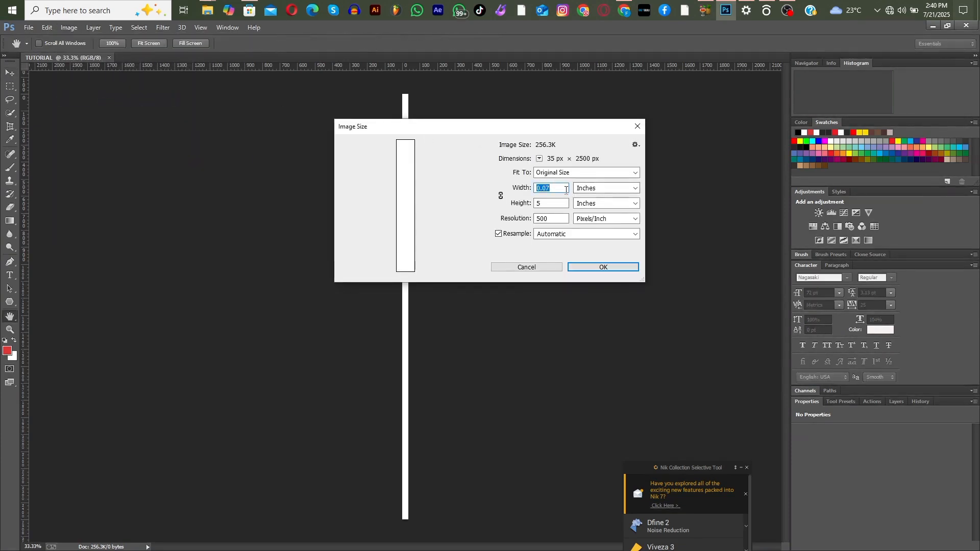
{"action": "key", "text": "BackSpace"}
{"action": "type", "text": "5"}
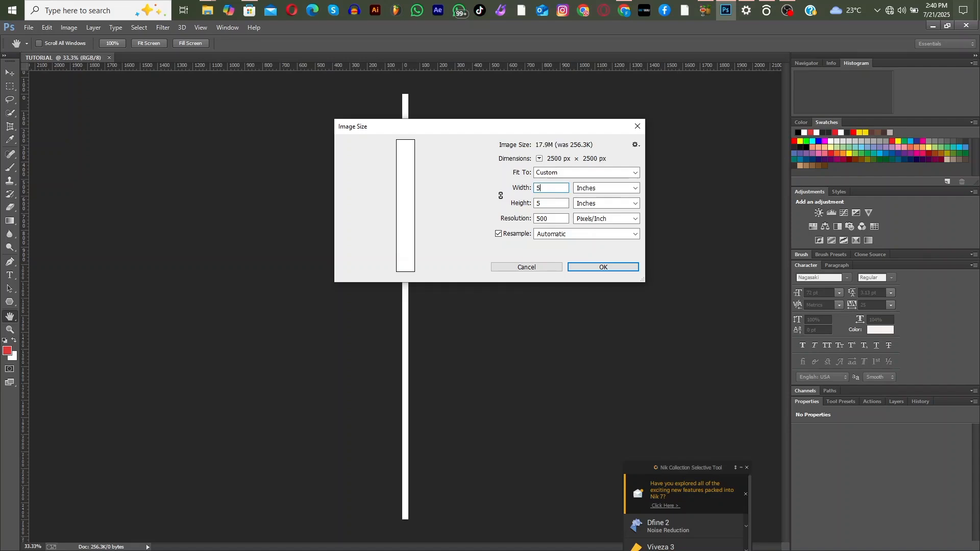
{"action": "left_click", "coordinate": [583, 267]}
{"action": "key", "text": "v"}
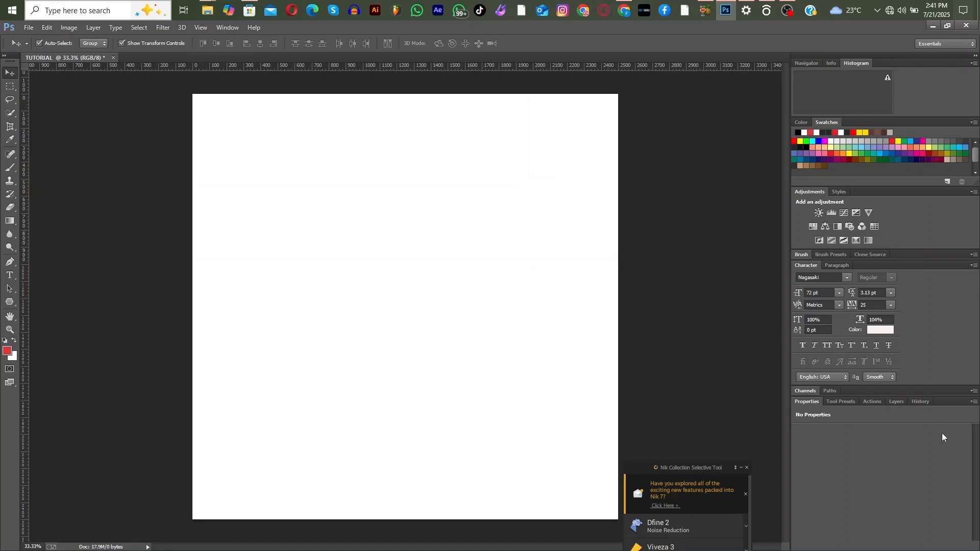
Unlock the Background layer and review the available fill and adjustment layer types.
{"action": "left_click", "coordinate": [899, 401]}
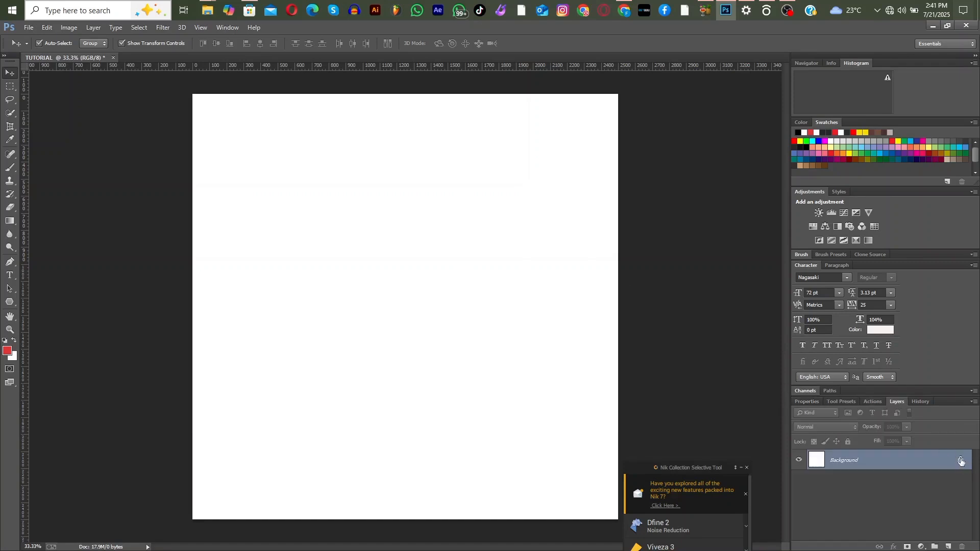
{"action": "left_click", "coordinate": [962, 461]}
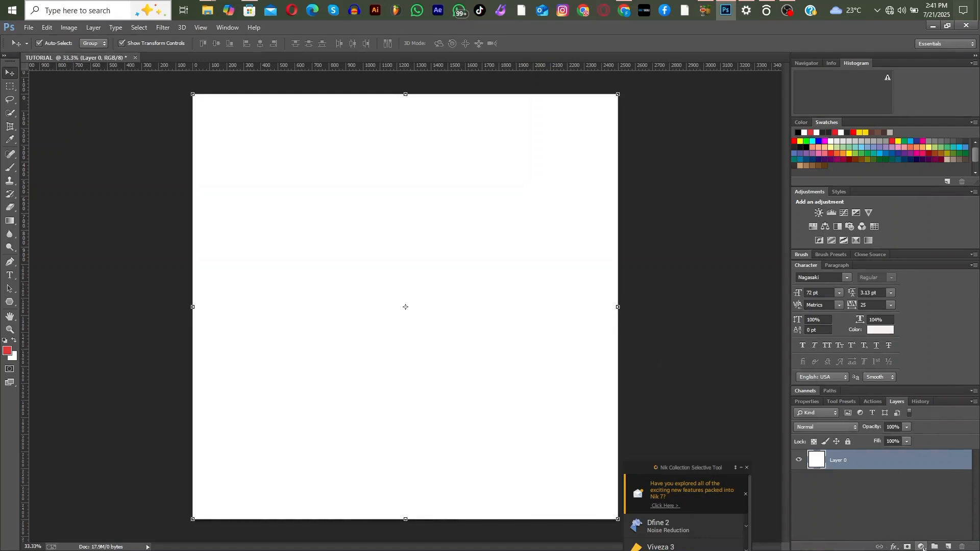
{"action": "left_click", "coordinate": [923, 548]}
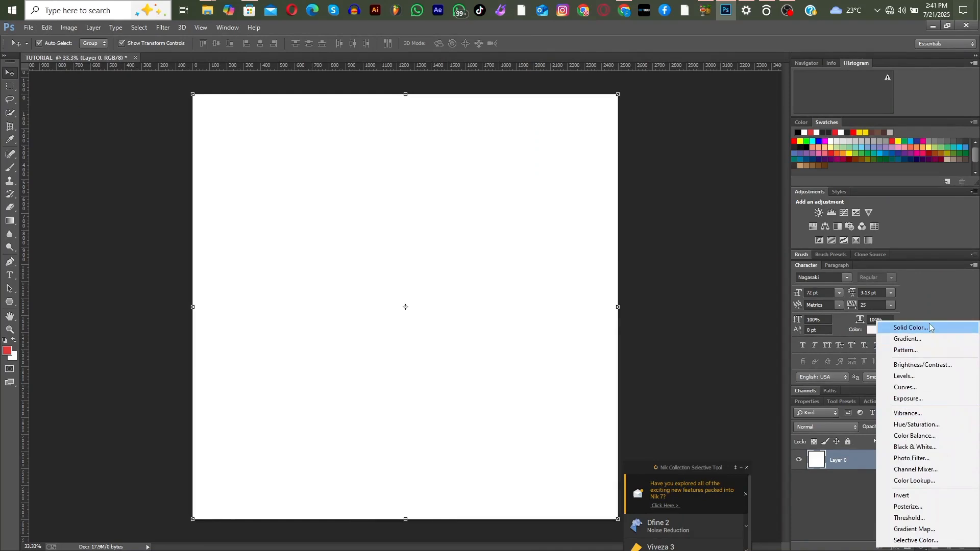
{"action": "left_click", "coordinate": [703, 301]}
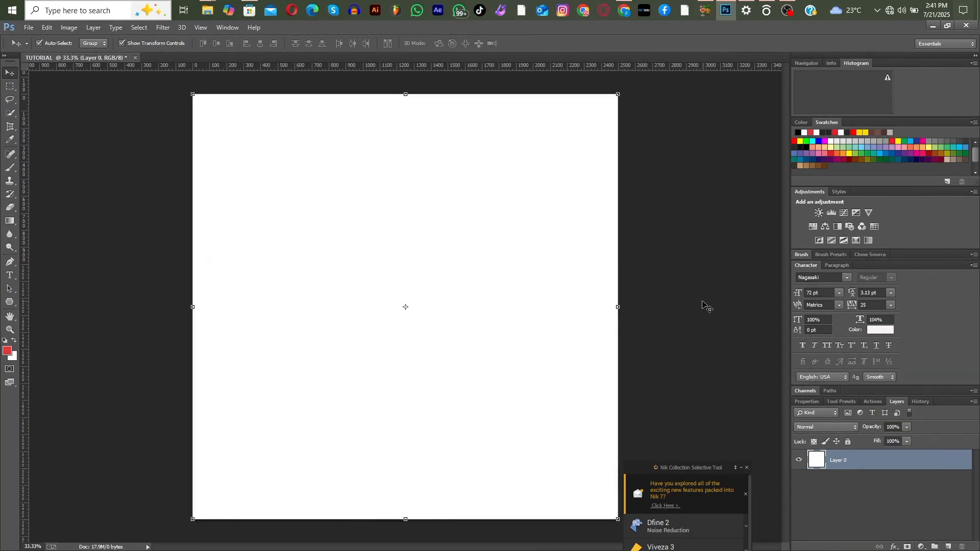
Add a Solid Color fill layer over the whole canvas in dark red (#730606).
{"action": "left_click", "coordinate": [921, 546]}
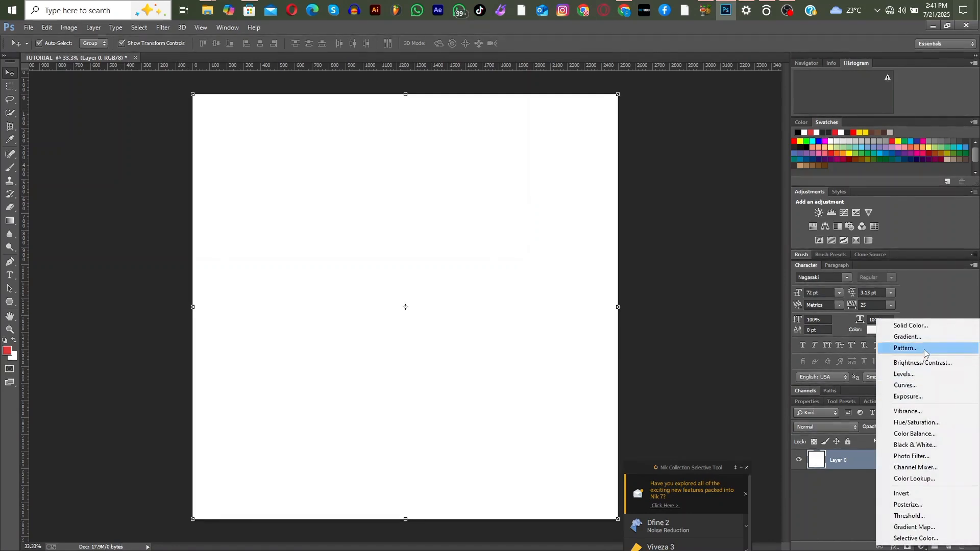
{"action": "left_click", "coordinate": [923, 327]}
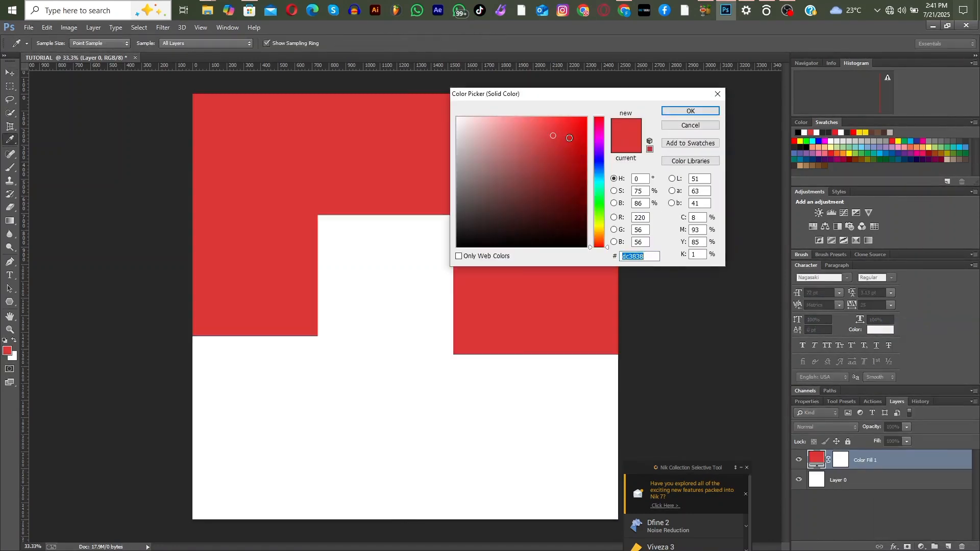
{"action": "left_click", "coordinate": [576, 165]}
{"action": "left_click", "coordinate": [579, 188]}
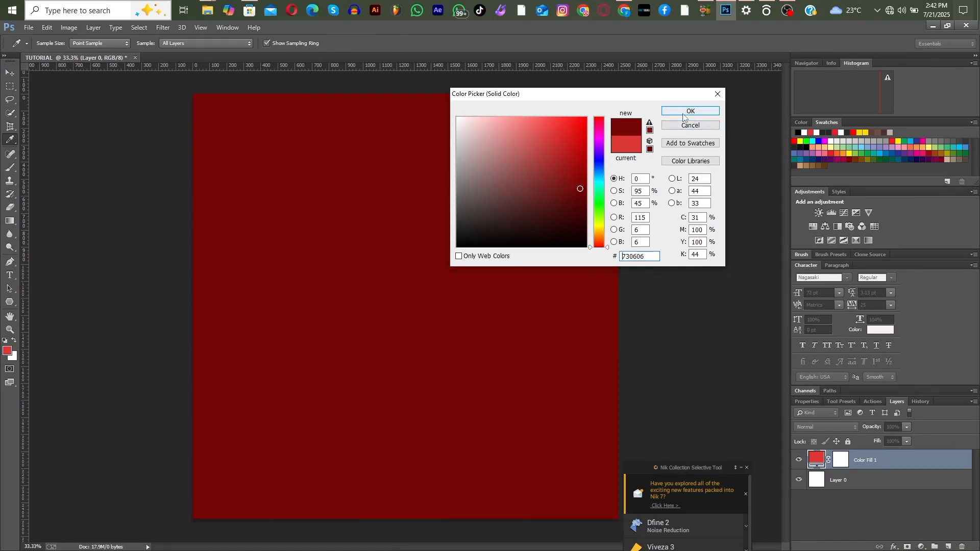
{"action": "left_click", "coordinate": [684, 112]}
{"action": "key", "text": "v"}
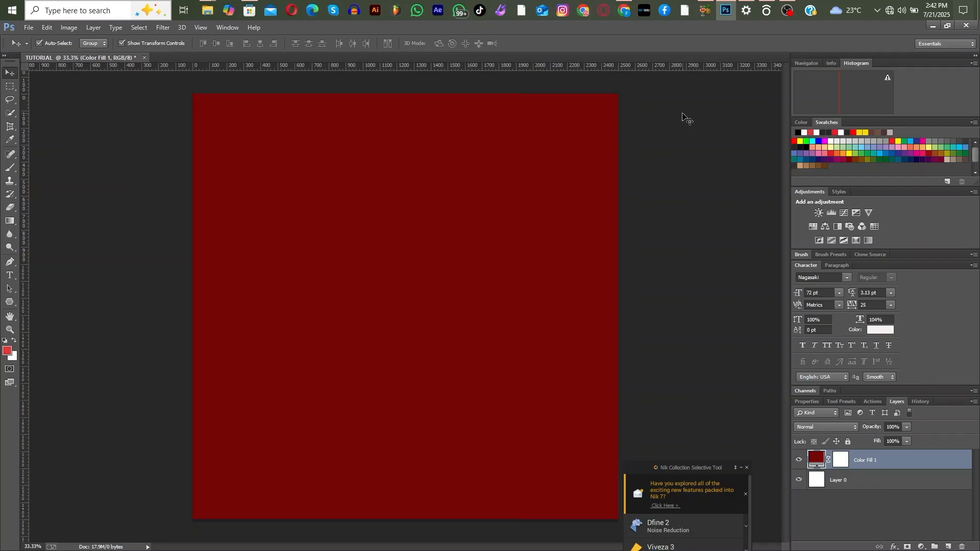
Add the text JDCONCEPTZ at 72 pt in the Nagasaki font near the canvas's upper edge.
{"action": "left_click", "coordinate": [11, 275]}
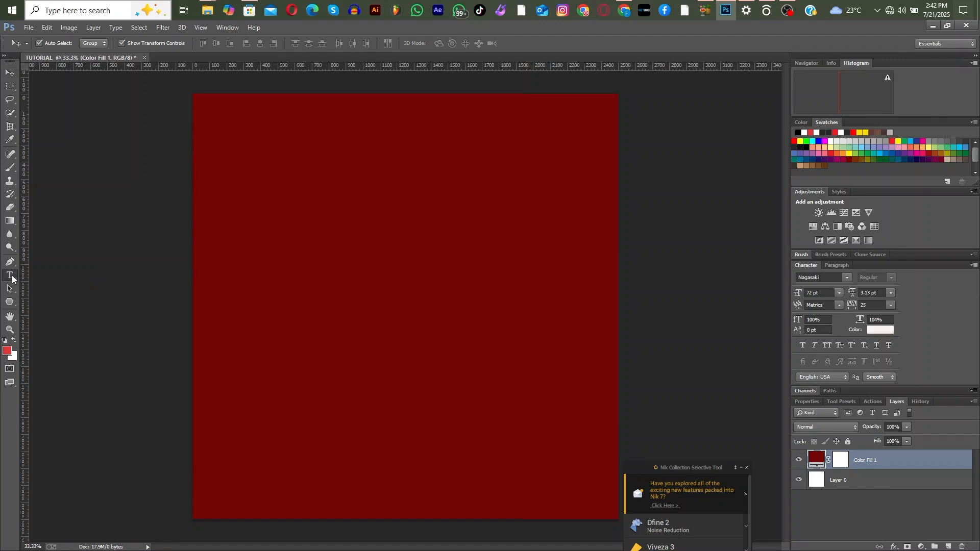
{"action": "left_click", "coordinate": [297, 150]}
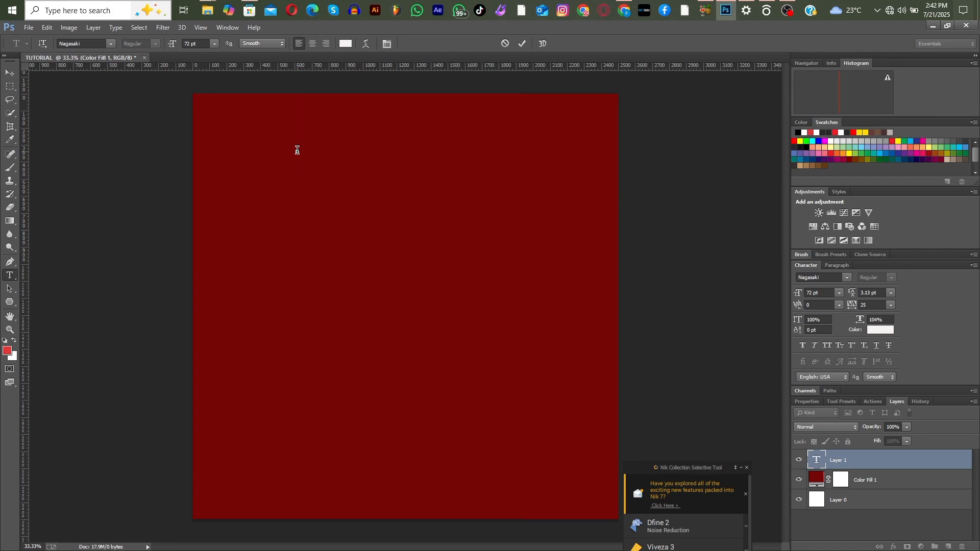
{"action": "type", "text": "JUG "}
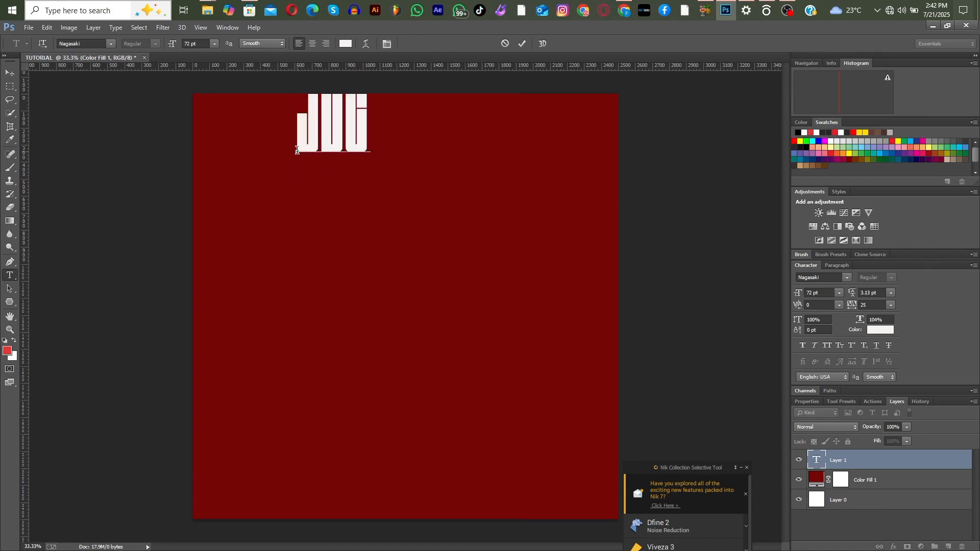
{"action": "type", "text": "ONCE"}
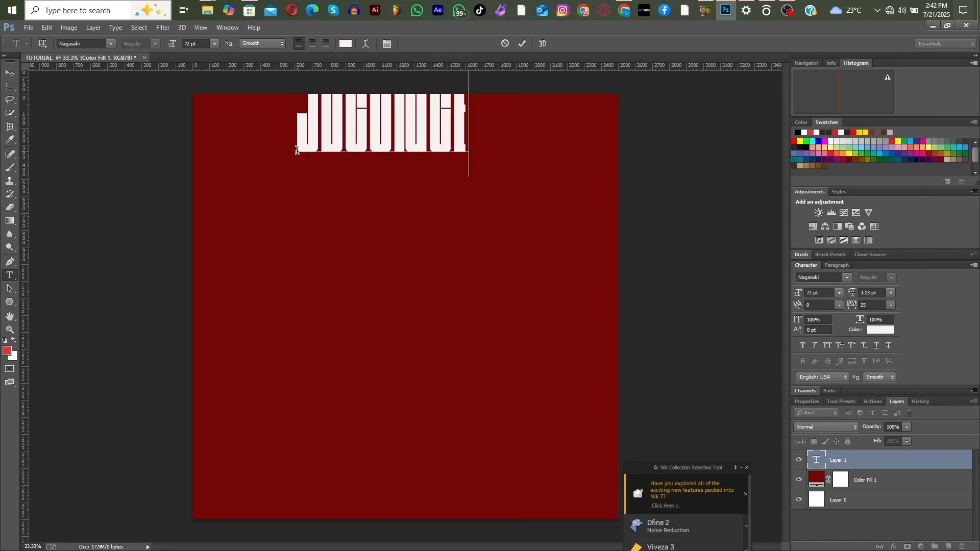
{"action": "type", "text": "PIZ"}
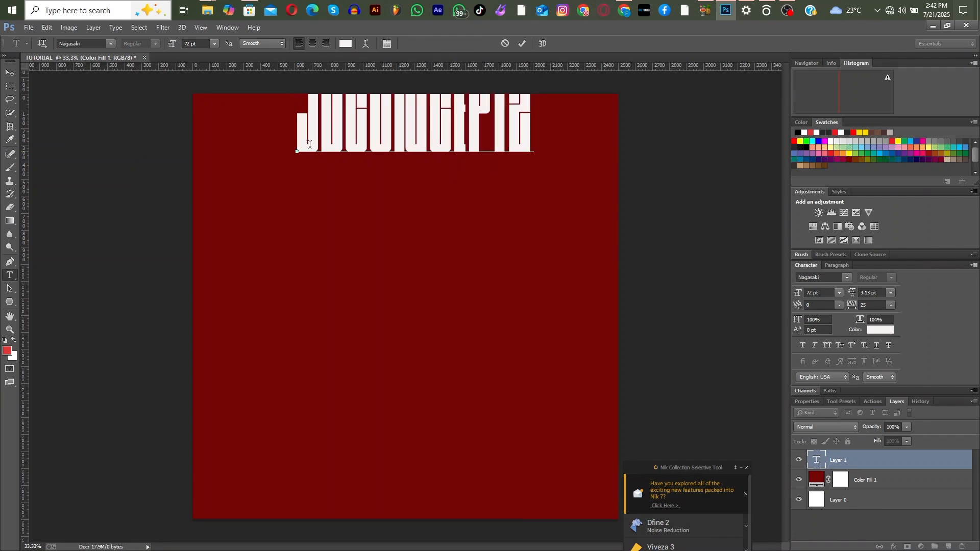
{"action": "left_click", "coordinate": [522, 44]}
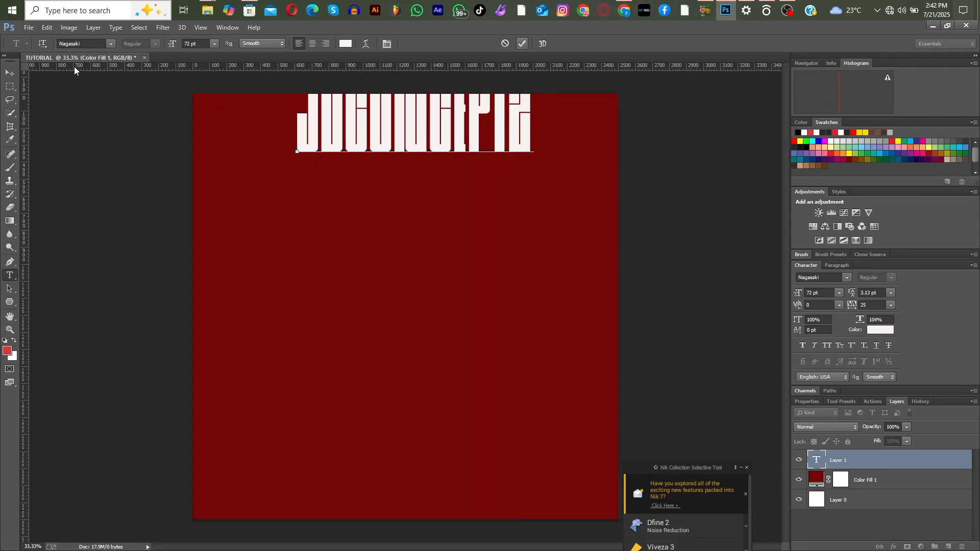
Move the JDCONCEPTZ text down so it sits fully inside the canvas, and set the foreground color to yellow.
{"action": "left_click", "coordinate": [10, 73]}
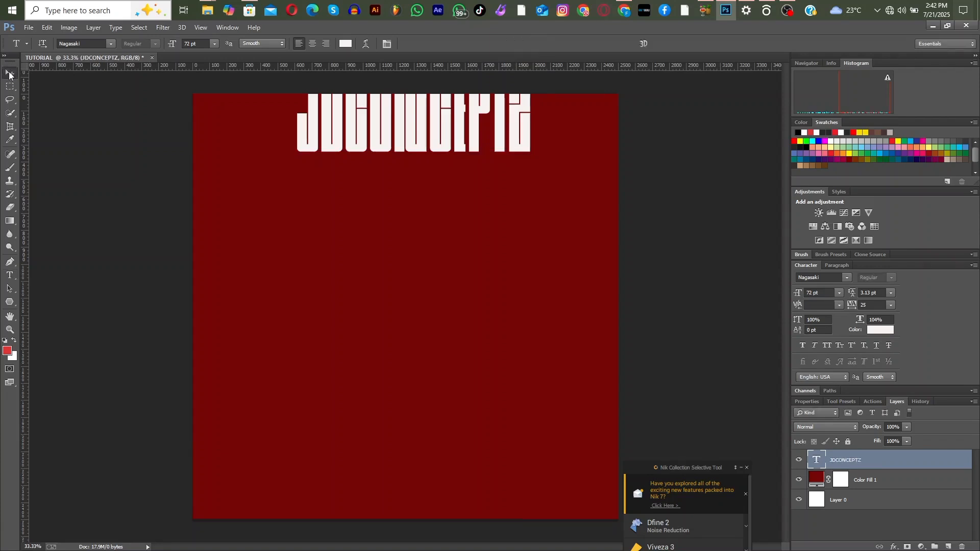
{"action": "left_click_drag", "start_coordinate": [424, 131], "coordinate": [423, 223]}
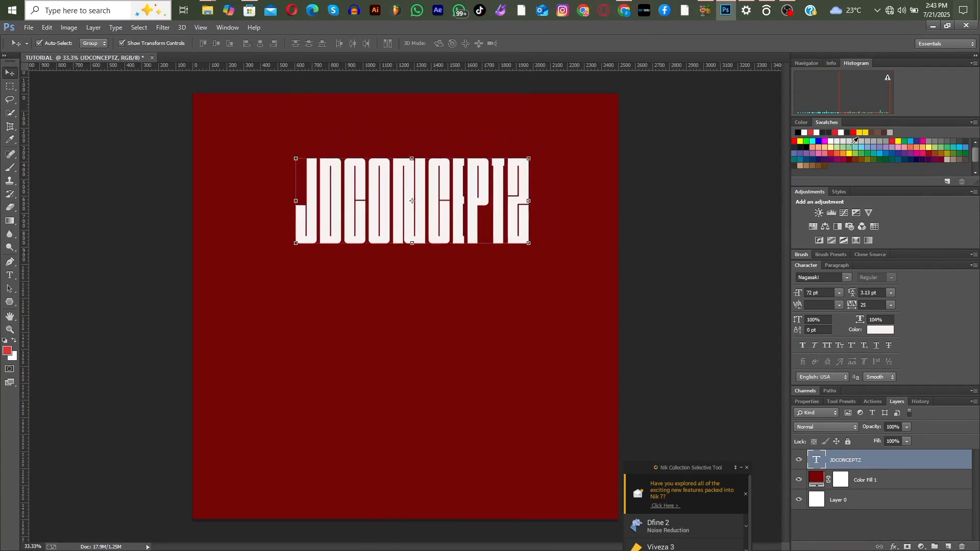
{"action": "left_click", "coordinate": [862, 132]}
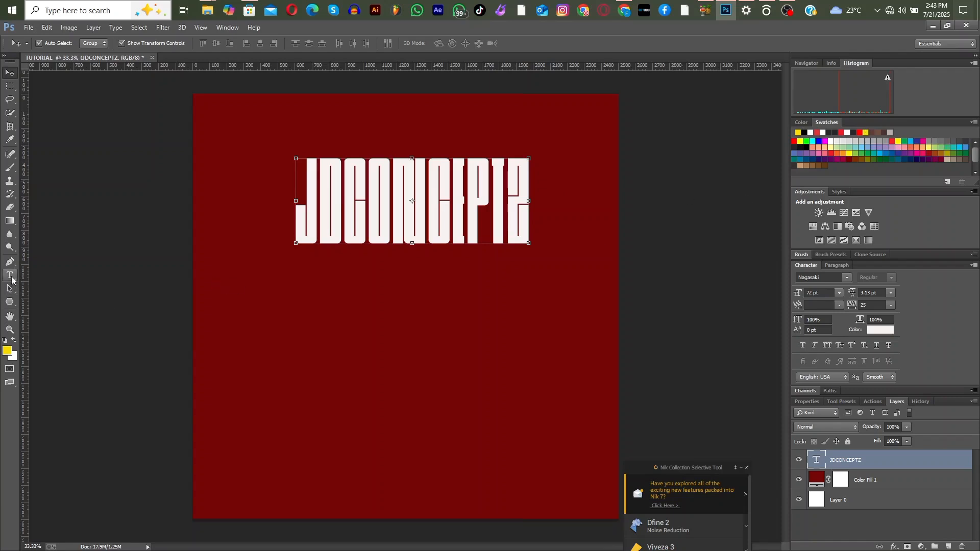
Try yellow (#faec08), green (#267d0b), dark green (#184b08), dark blue and purple (#6509ef) as the color of the JDCONCEPTZ text.
{"action": "left_click", "coordinate": [9, 275]}
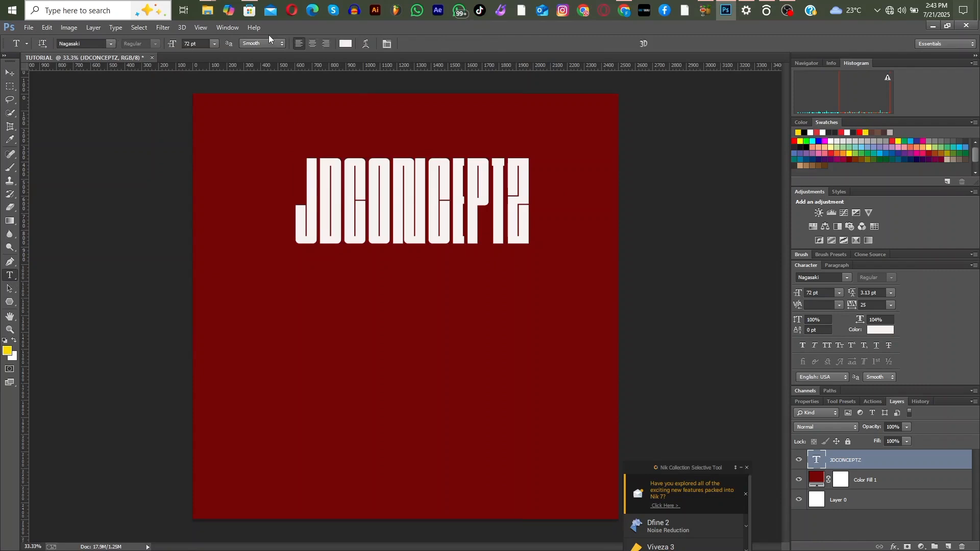
{"action": "left_click", "coordinate": [347, 44]}
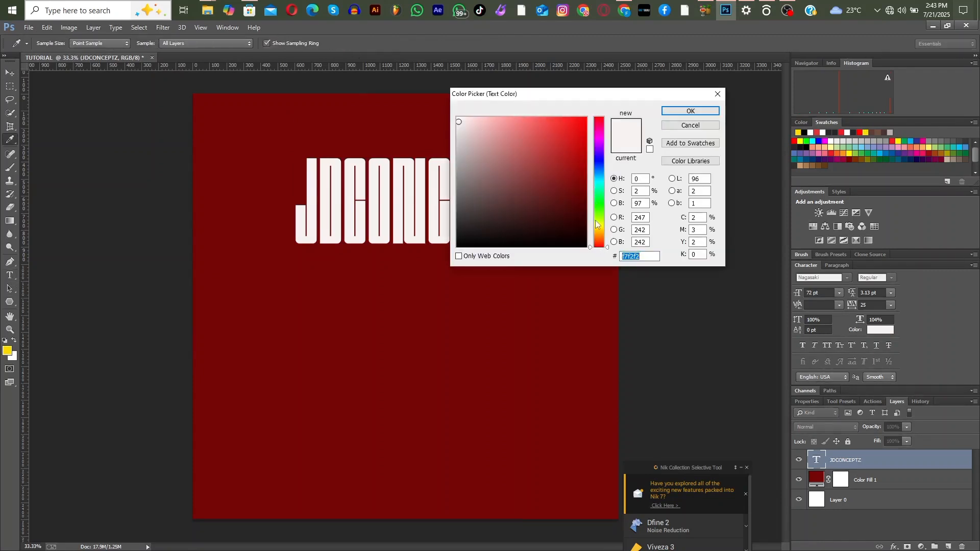
{"action": "left_click", "coordinate": [598, 228]}
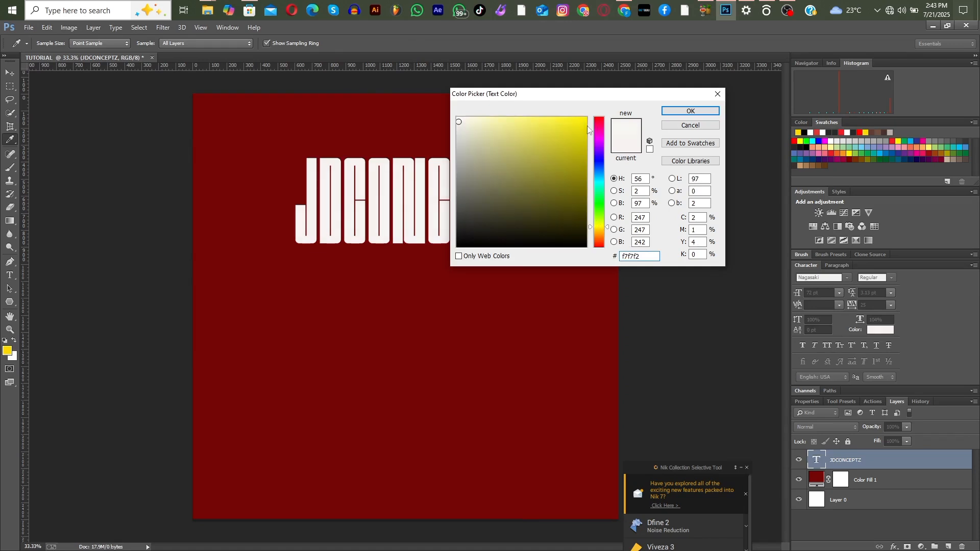
{"action": "left_click", "coordinate": [582, 119]}
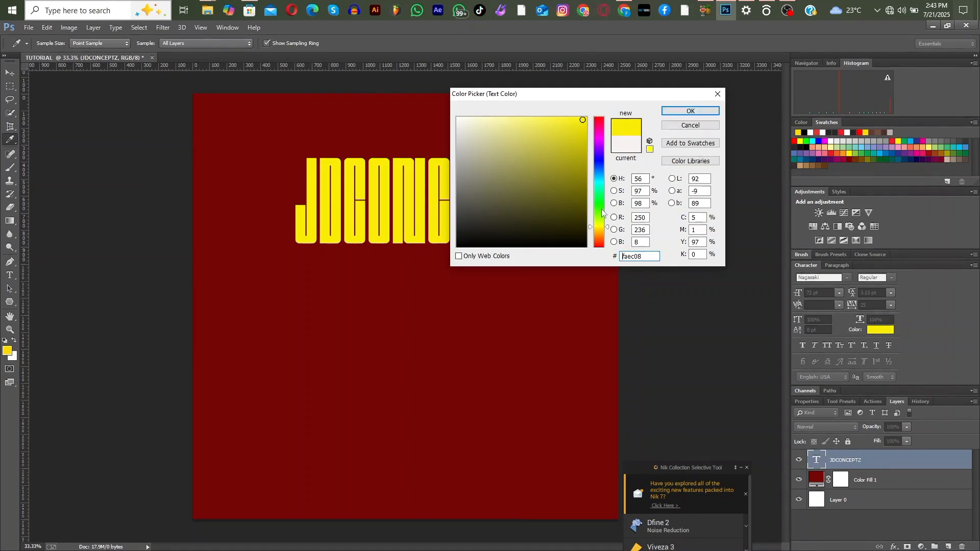
{"action": "left_click", "coordinate": [602, 209]}
{"action": "left_click", "coordinate": [575, 183]}
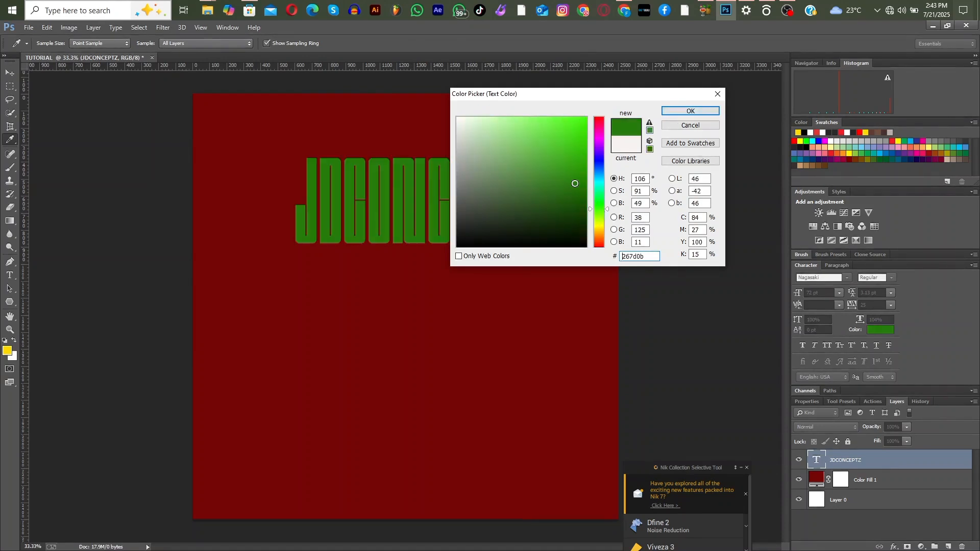
{"action": "left_click", "coordinate": [573, 208]}
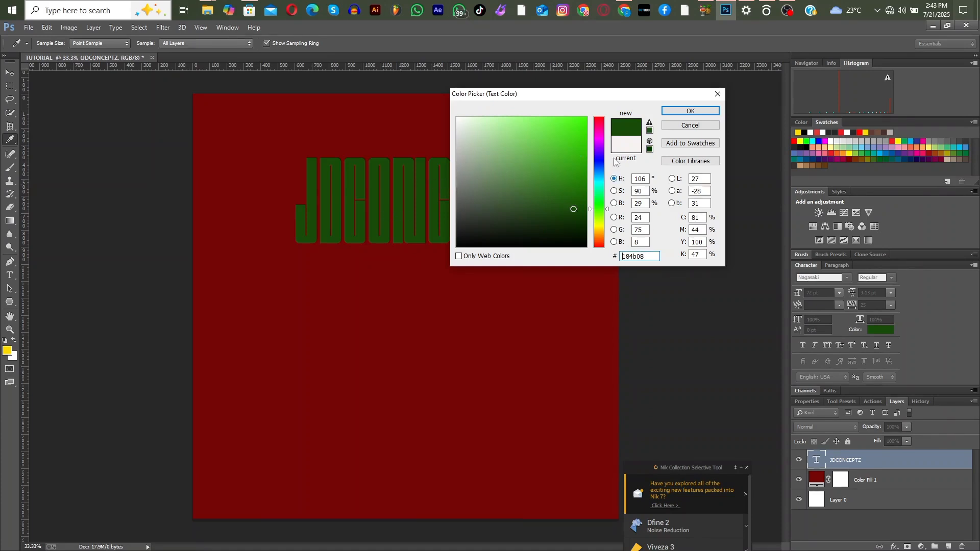
{"action": "left_click", "coordinate": [596, 158]}
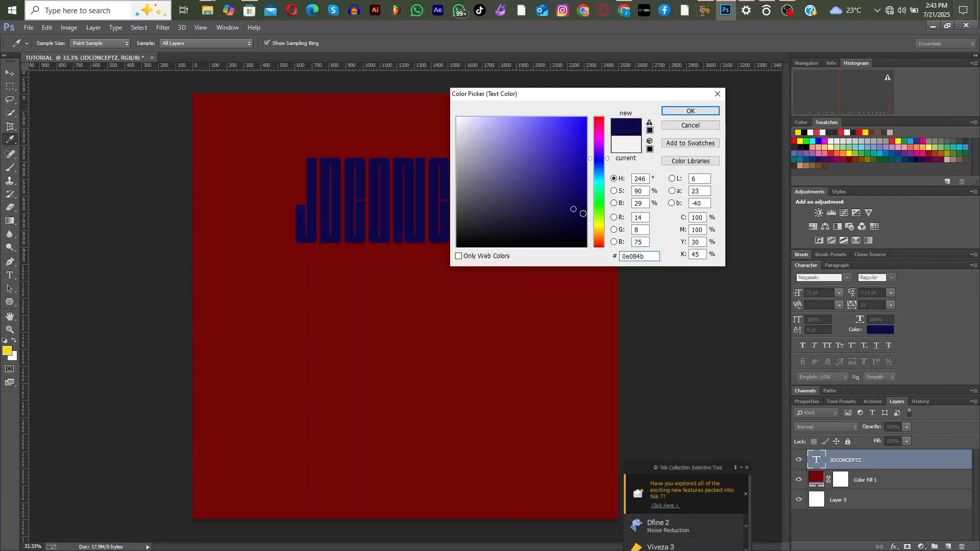
{"action": "left_click", "coordinate": [583, 214]}
{"action": "left_click", "coordinate": [599, 152]}
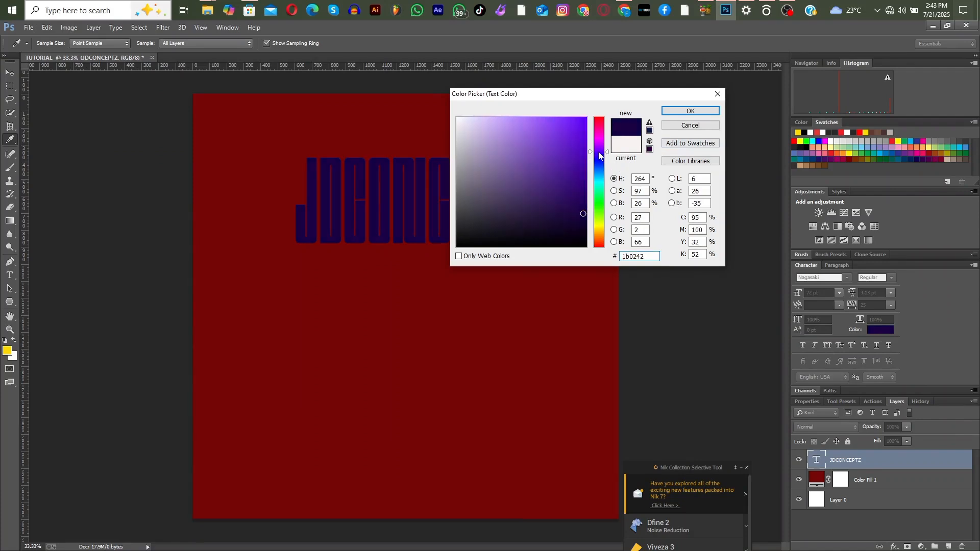
{"action": "left_click", "coordinate": [581, 125]}
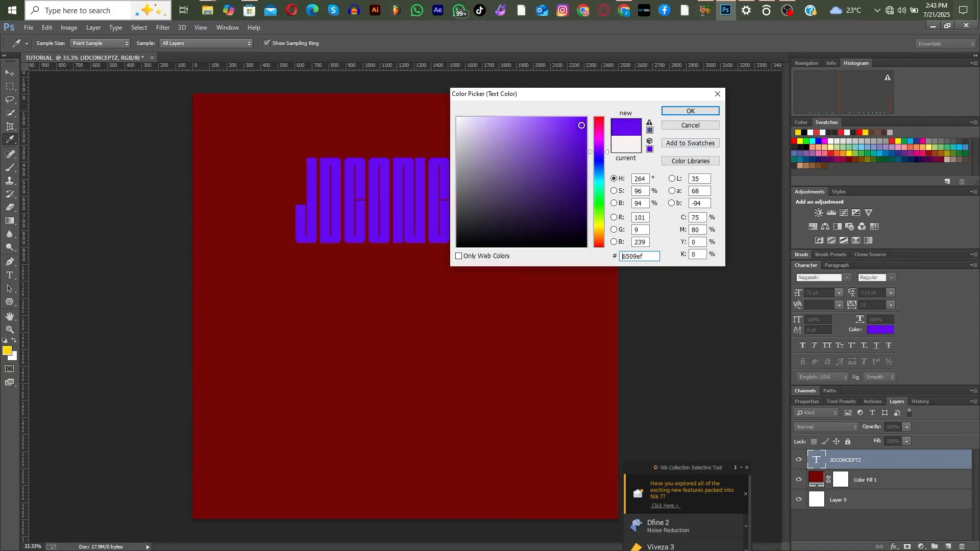
Try red and pink on the JDCONCEPTZ text, then apply the off-white color #fbf2f3.
{"action": "left_click", "coordinate": [600, 122]}
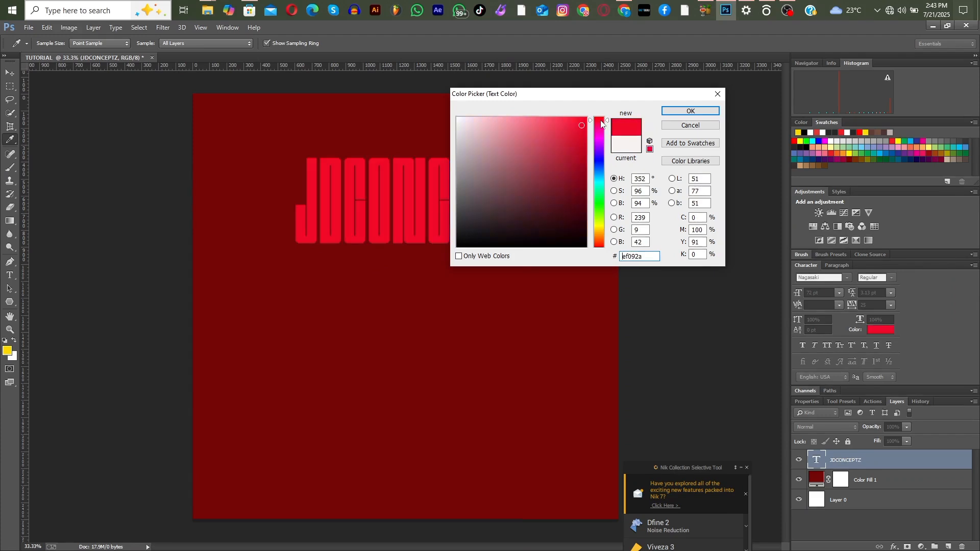
{"action": "left_click", "coordinate": [483, 124]}
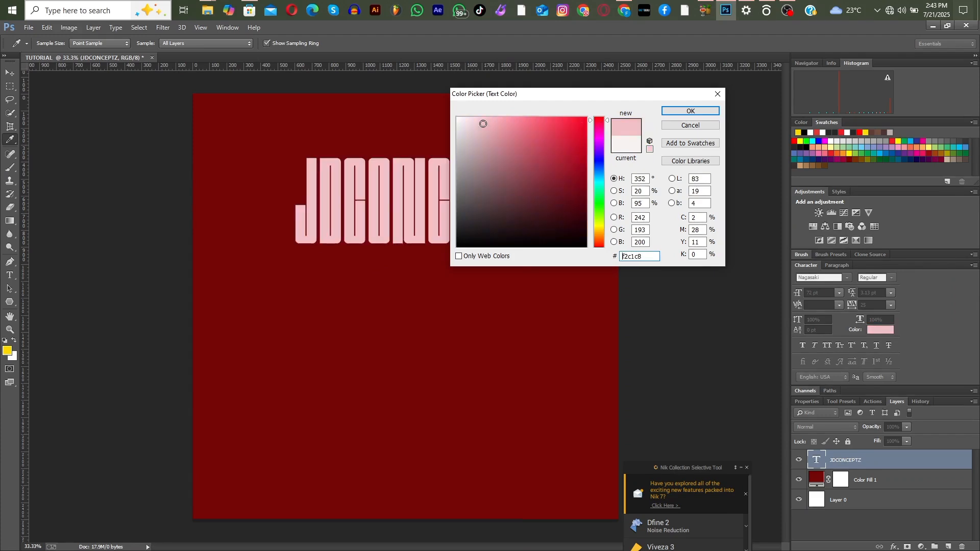
{"action": "left_click", "coordinate": [461, 120]}
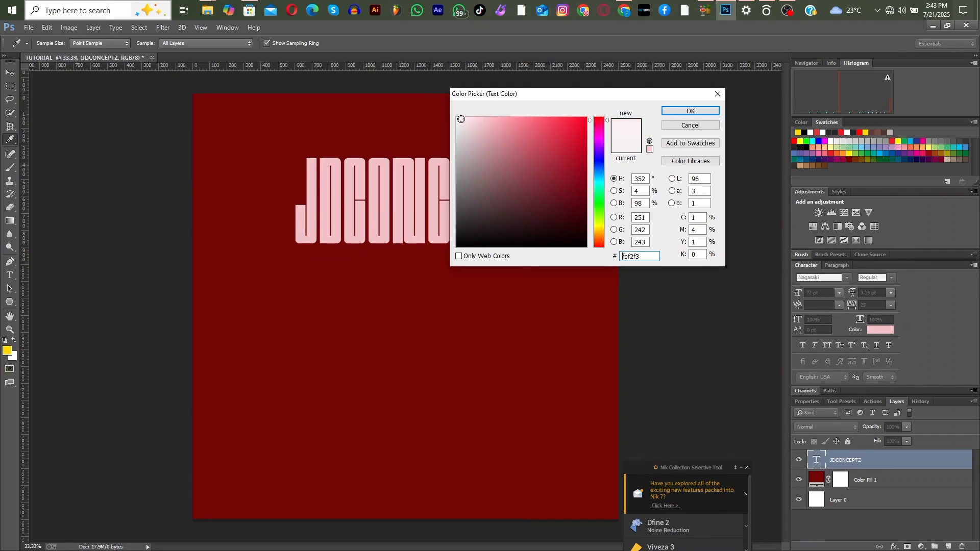
{"action": "left_click", "coordinate": [693, 112]}
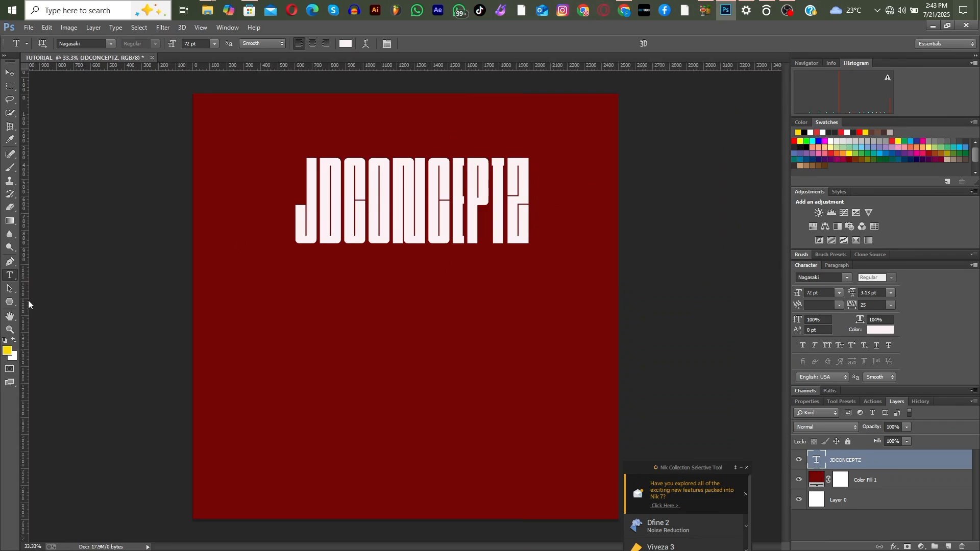
{"action": "mouse_move", "coordinate": [780, 6]}
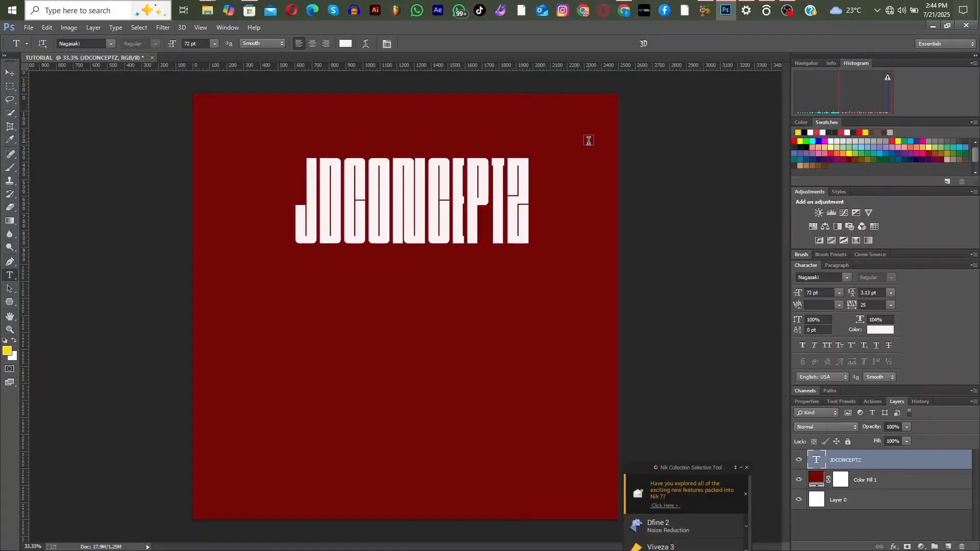
Draw a yellow five-sided polygon about 1345 by 1281 px over the canvas's left part and delete it again.
{"action": "left_click", "coordinate": [8, 74]}
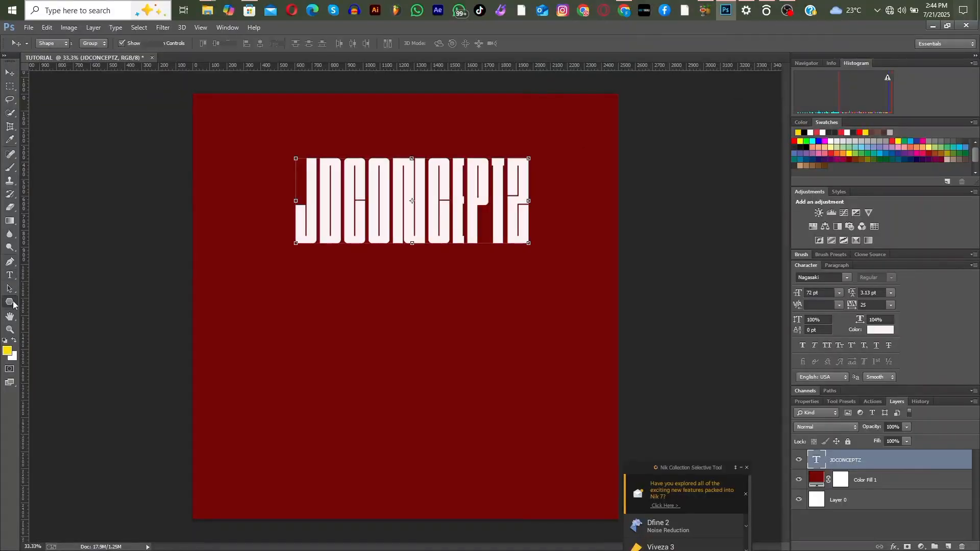
{"action": "left_click", "coordinate": [13, 304]}
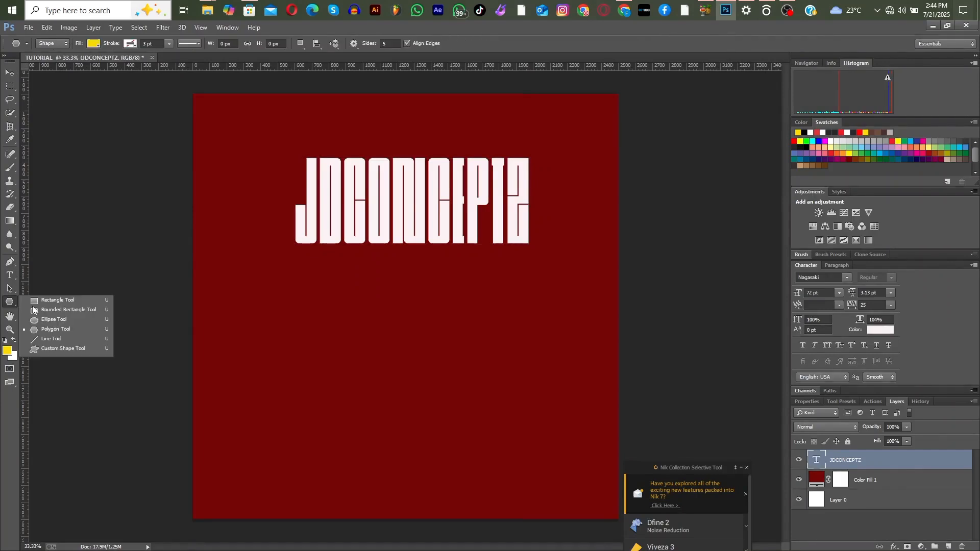
{"action": "left_click", "coordinate": [64, 295]}
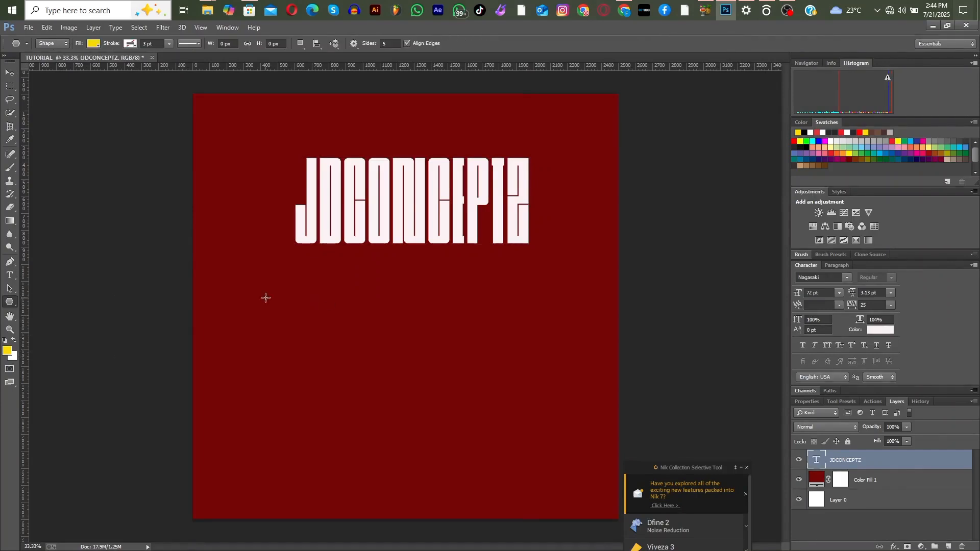
{"action": "left_click_drag", "start_coordinate": [265, 298], "coordinate": [379, 336]}
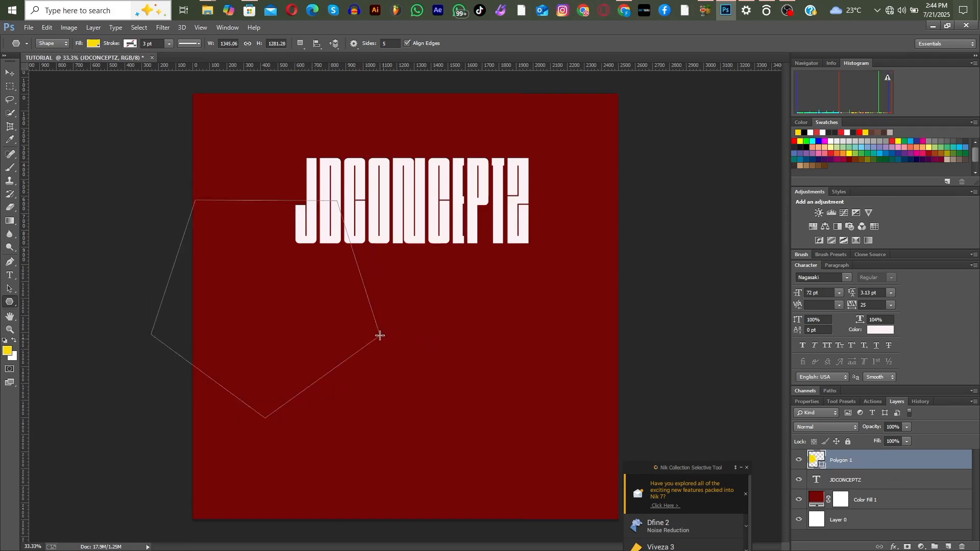
{"action": "left_click", "coordinate": [11, 75]}
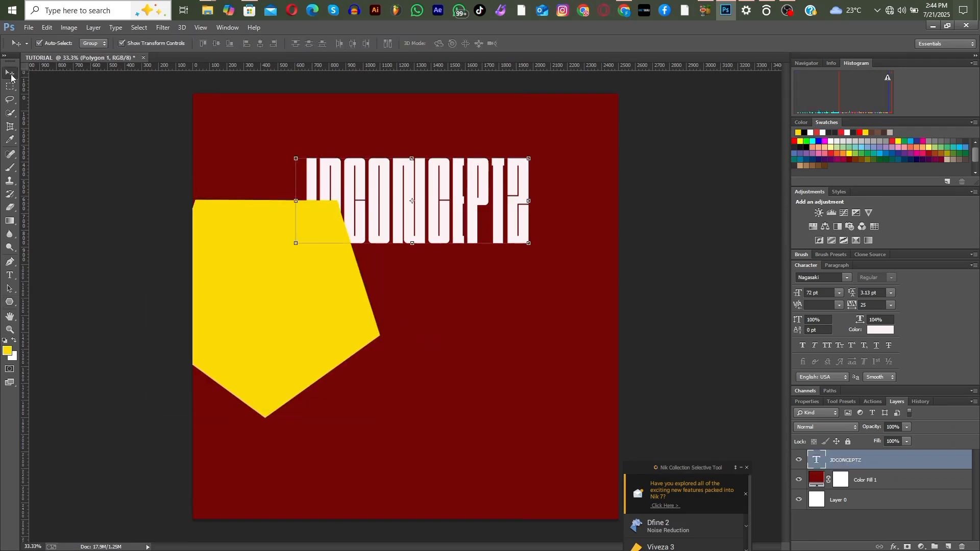
{"action": "key", "text": "Delete"}
{"action": "left_click", "coordinate": [10, 304]}
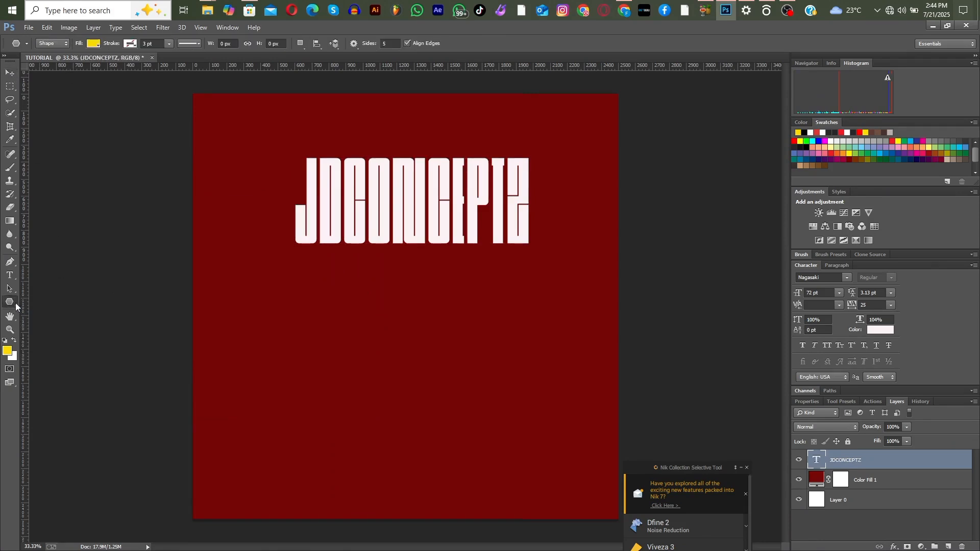
{"action": "right_click", "coordinate": [16, 306]}
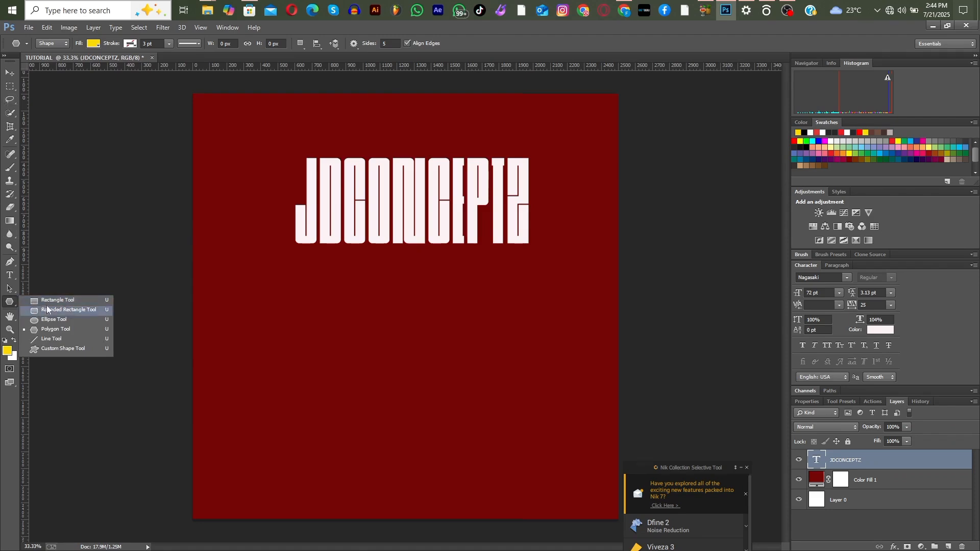
{"action": "left_click", "coordinate": [9, 73]}
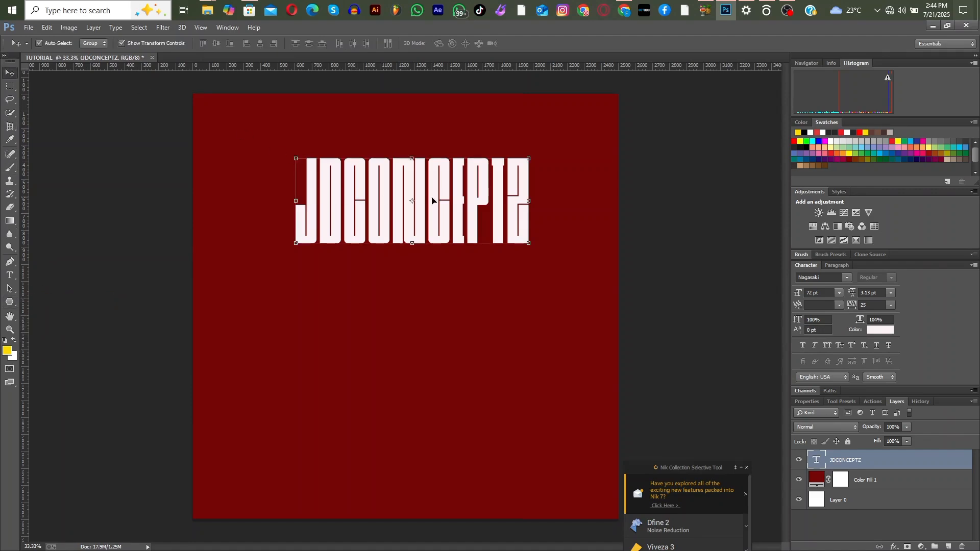
Replace the dark red Color Fill 1 layer behind the text with a gradient fill layer.
{"action": "left_click", "coordinate": [862, 486]}
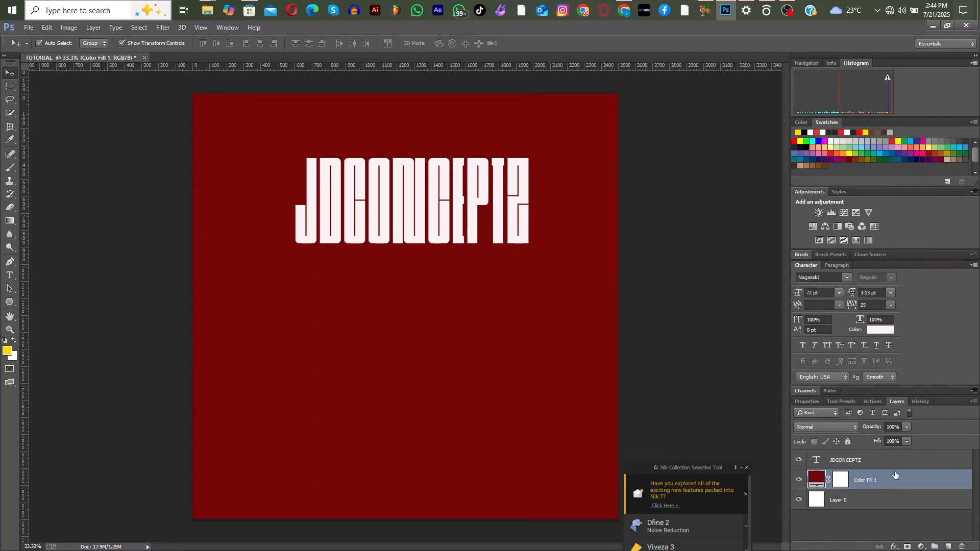
{"action": "key", "text": "ctrl+e"}
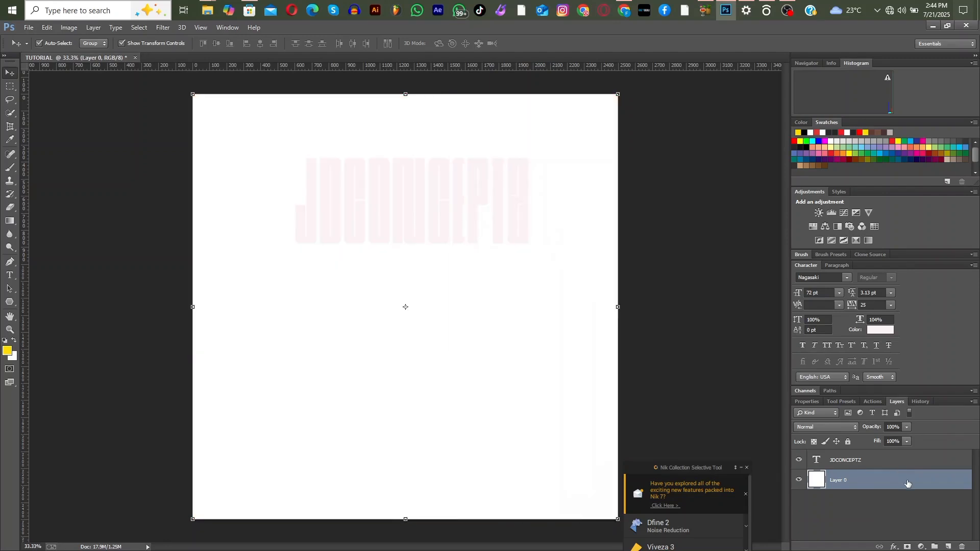
{"action": "left_click", "coordinate": [922, 546]}
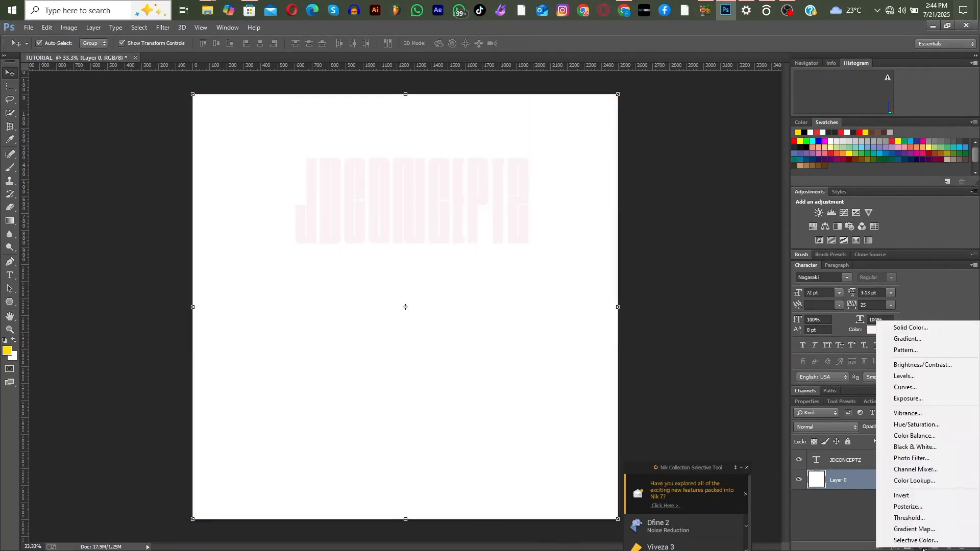
{"action": "left_click", "coordinate": [922, 340]}
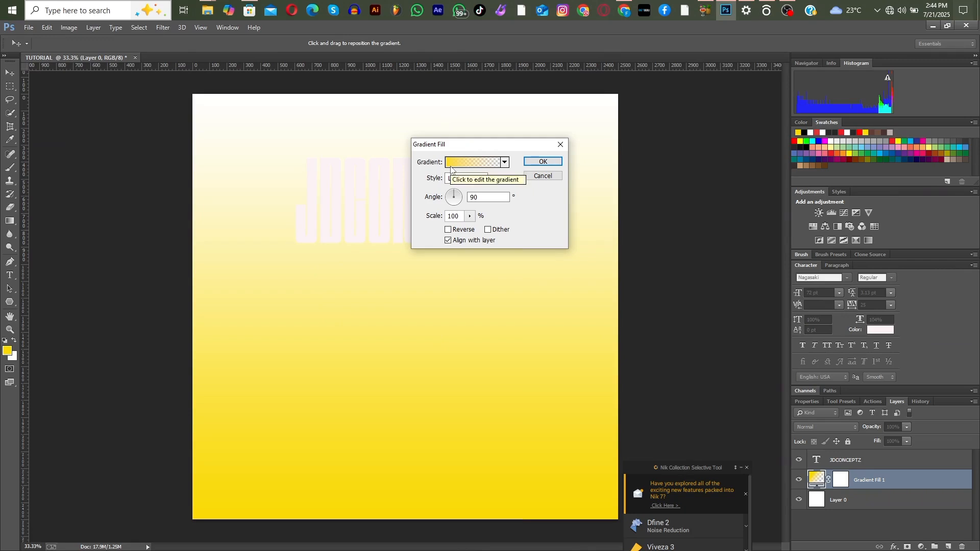
Set the color of the gradient's stop at location 0% to near-black #040300.
{"action": "left_click", "coordinate": [451, 168]}
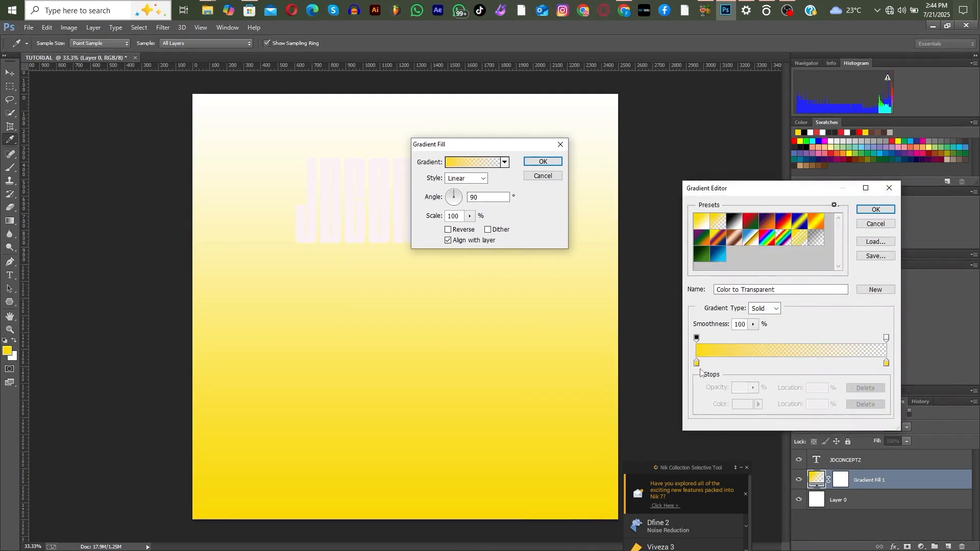
{"action": "left_click", "coordinate": [697, 363]}
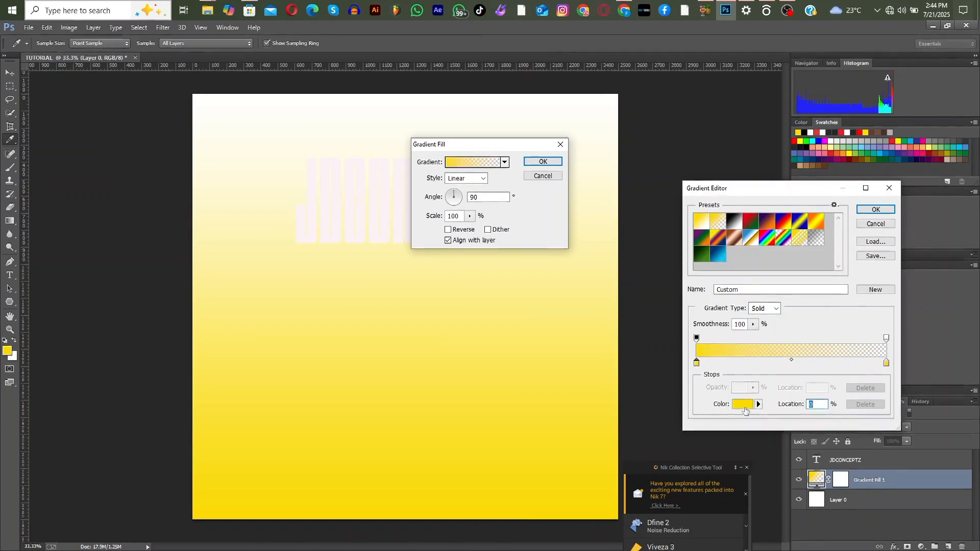
{"action": "left_click", "coordinate": [743, 405]}
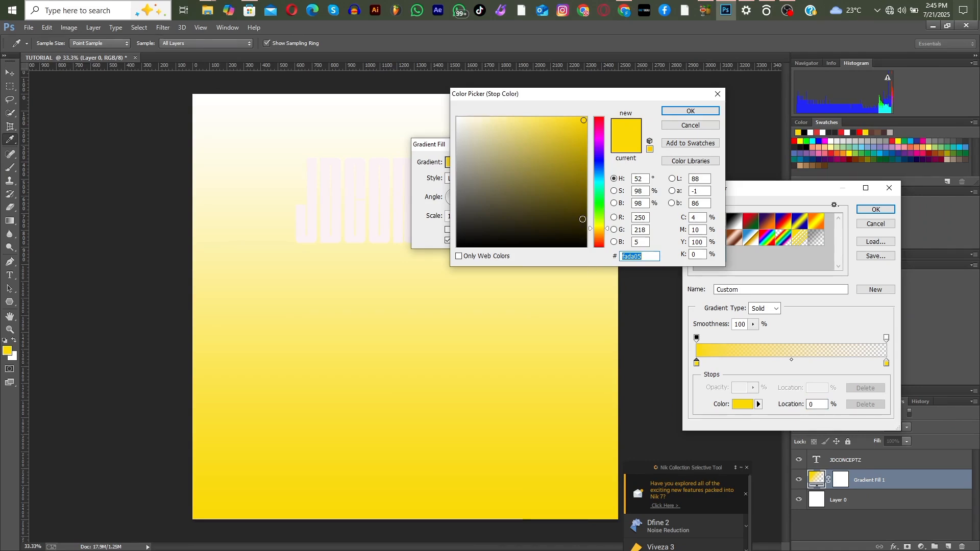
{"action": "left_click", "coordinate": [583, 219]}
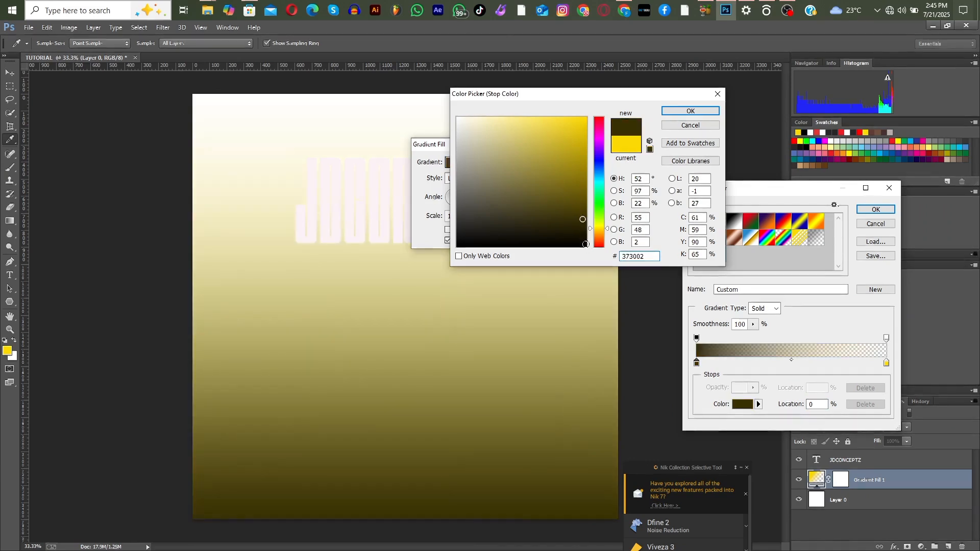
{"action": "left_click", "coordinate": [585, 246]}
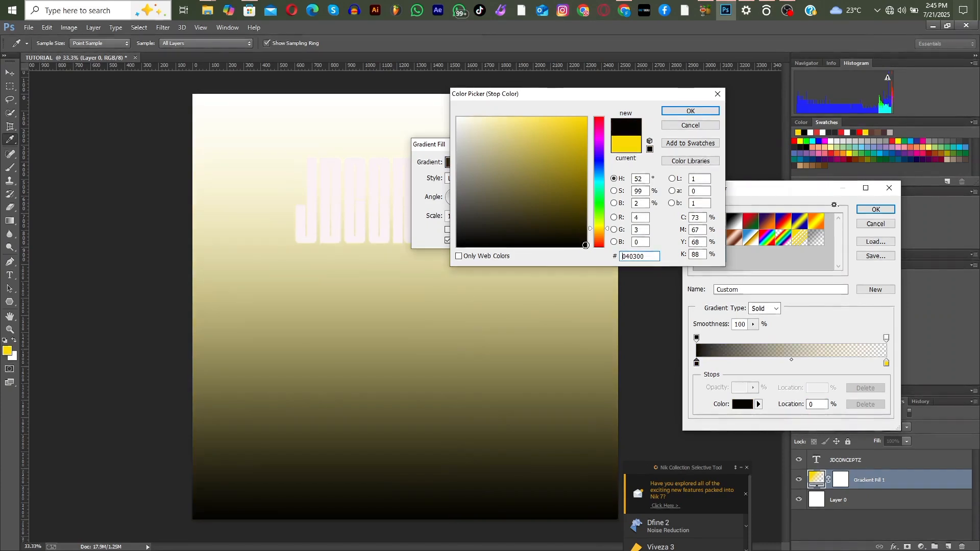
{"action": "left_click", "coordinate": [683, 112]}
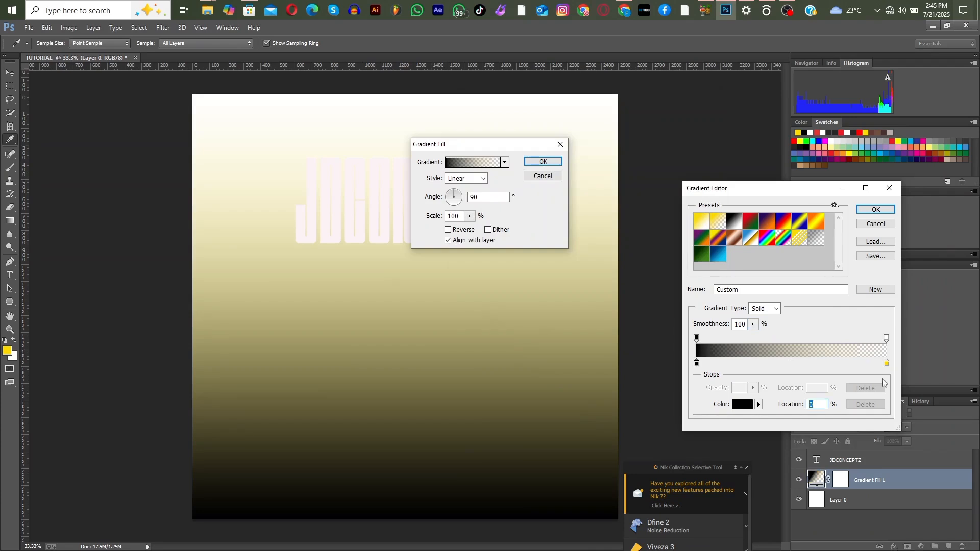
Set the color of the gradient's stop at location 100% to a bright red with hue 353°.
{"action": "left_click", "coordinate": [887, 365]}
{"action": "left_click", "coordinate": [741, 404]}
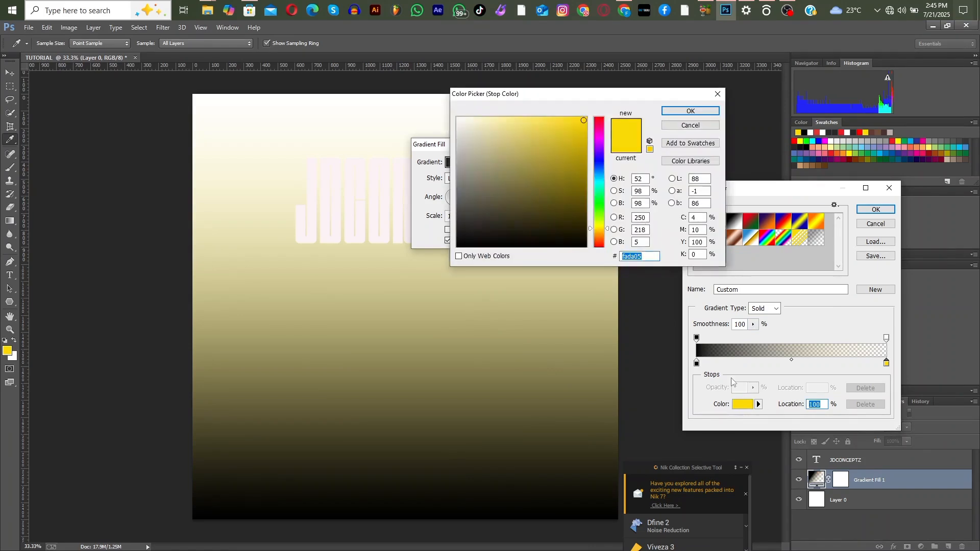
{"action": "left_click", "coordinate": [601, 119]}
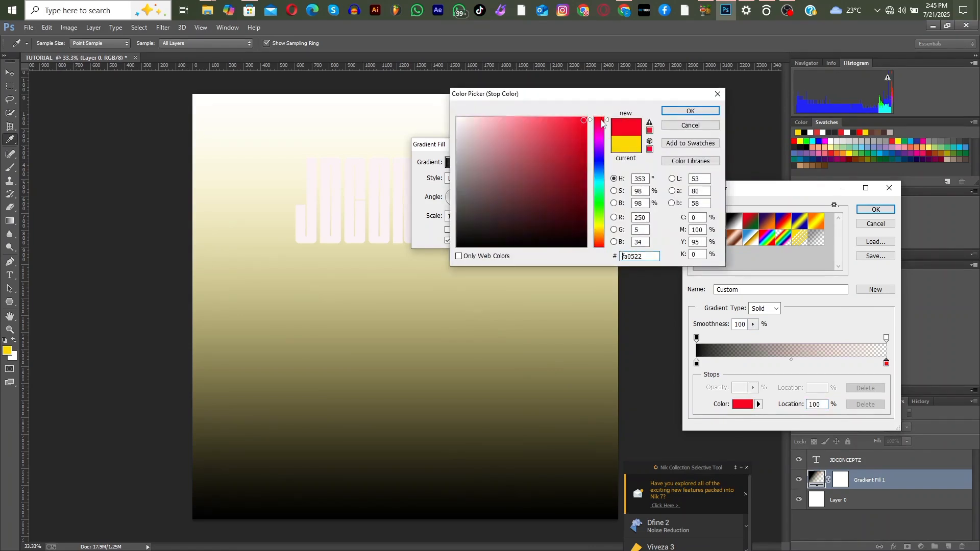
{"action": "left_click", "coordinate": [561, 121]}
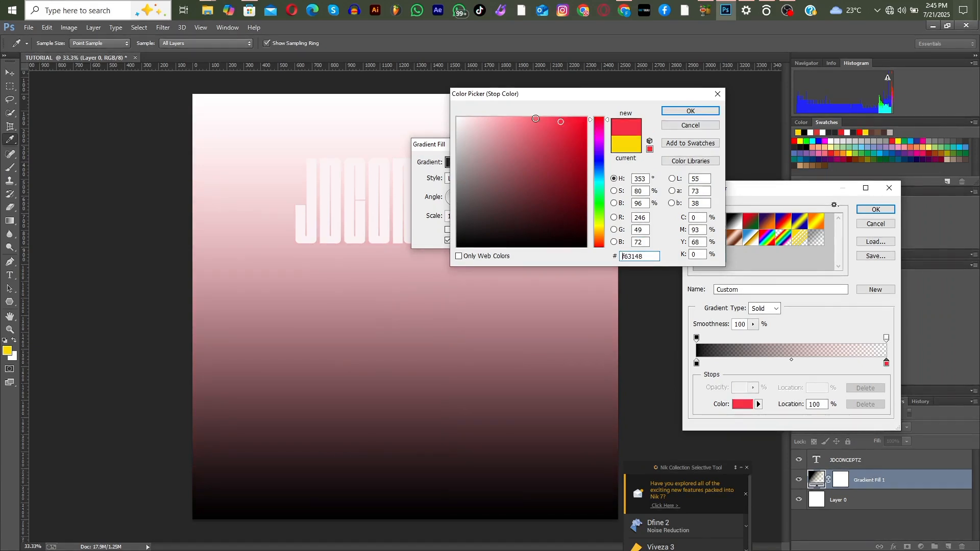
{"action": "left_click", "coordinate": [583, 119]}
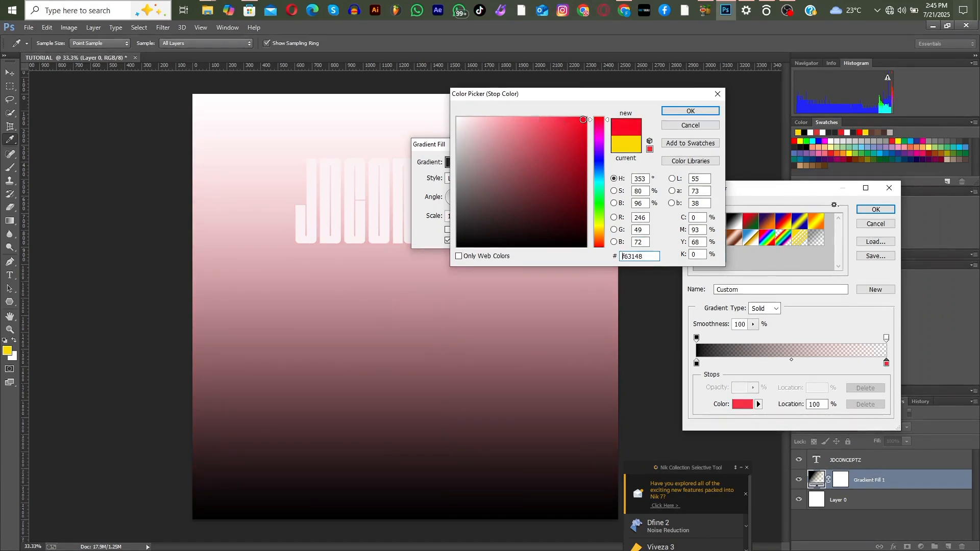
{"action": "left_click", "coordinate": [705, 113]}
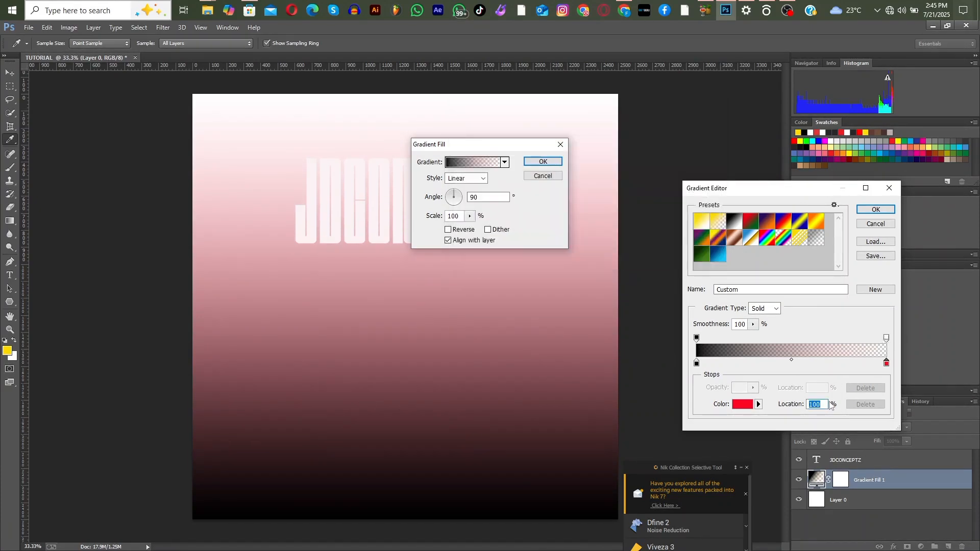
Set the opacity stop at the gradient's 100% location to 100% opacity and accept the edited gradient.
{"action": "left_click", "coordinate": [886, 338]}
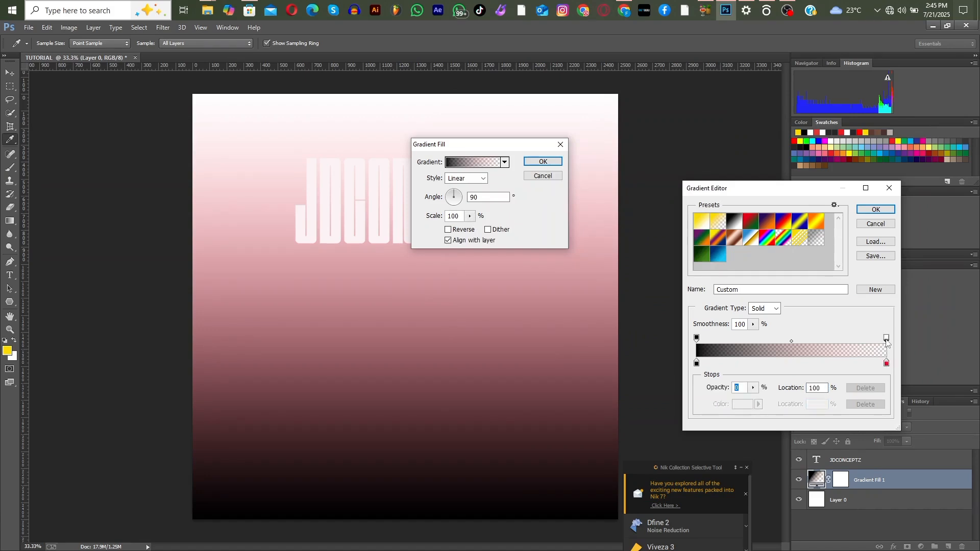
{"action": "left_click", "coordinate": [752, 389]}
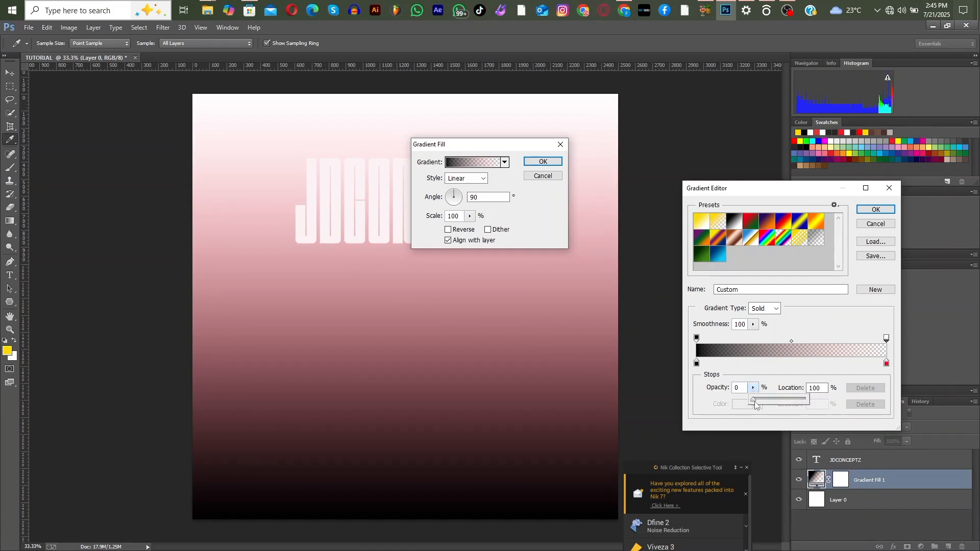
{"action": "left_click_drag", "start_coordinate": [755, 405], "coordinate": [827, 404]}
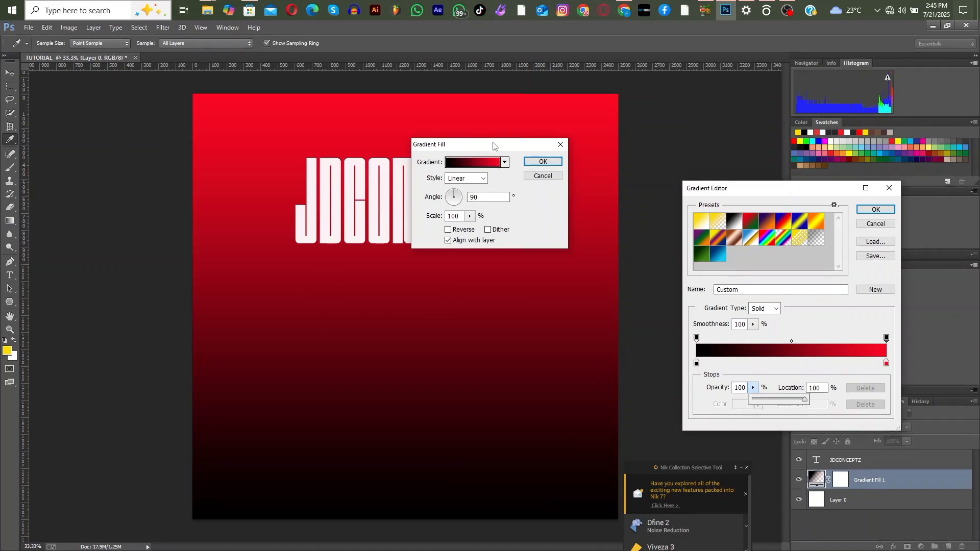
{"action": "left_click", "coordinate": [876, 210]}
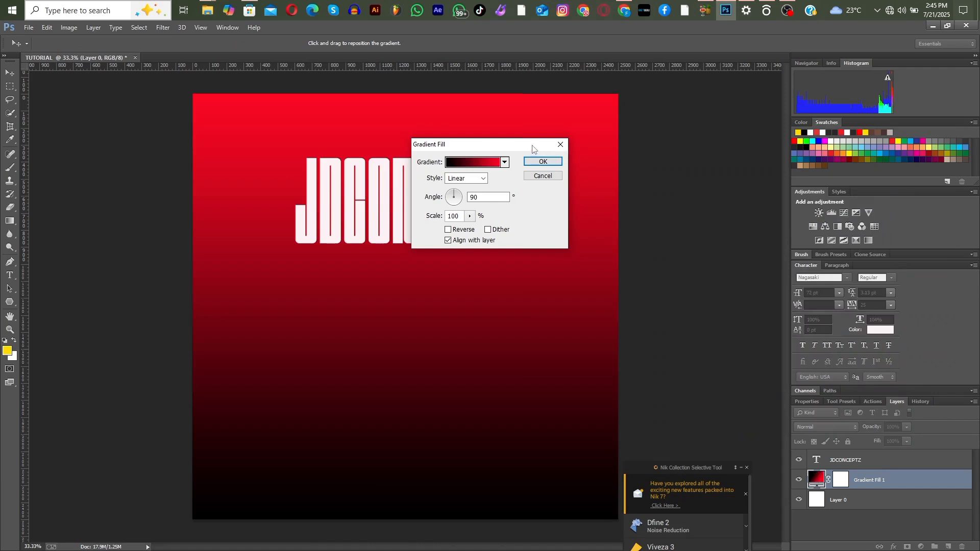
Change the gradient fill's style to Radial and reverse its colors so that red lies in the center.
{"action": "left_click_drag", "start_coordinate": [532, 148], "coordinate": [690, 150]}
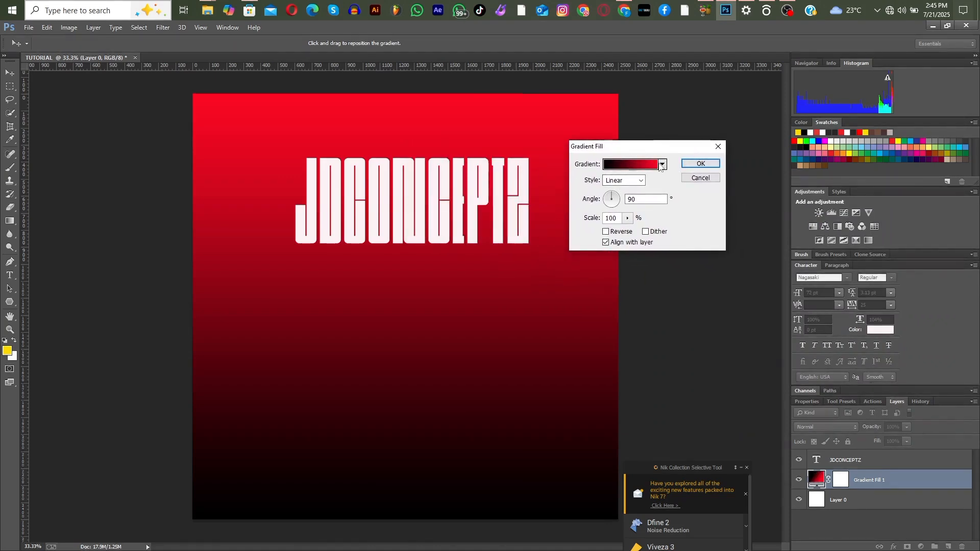
{"action": "left_click", "coordinate": [634, 181]}
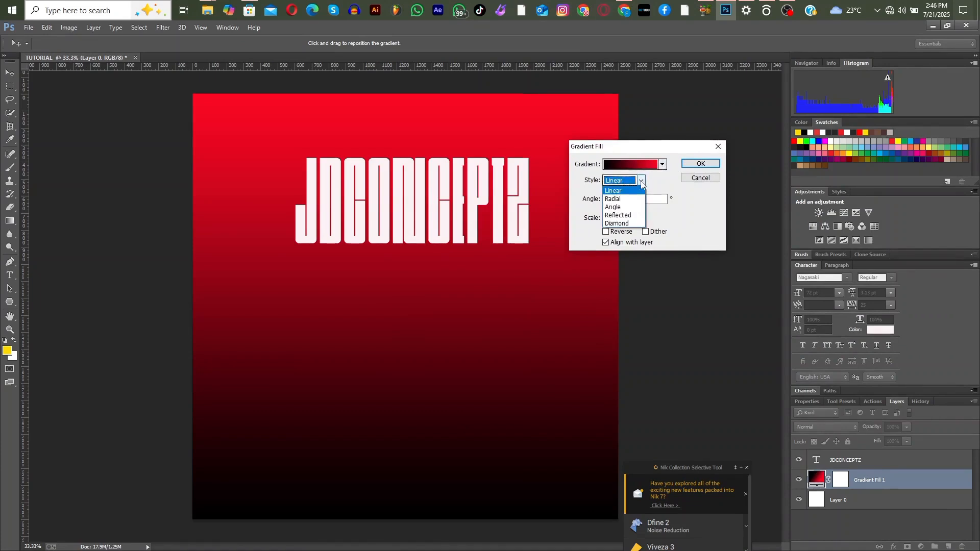
{"action": "left_click", "coordinate": [620, 199]}
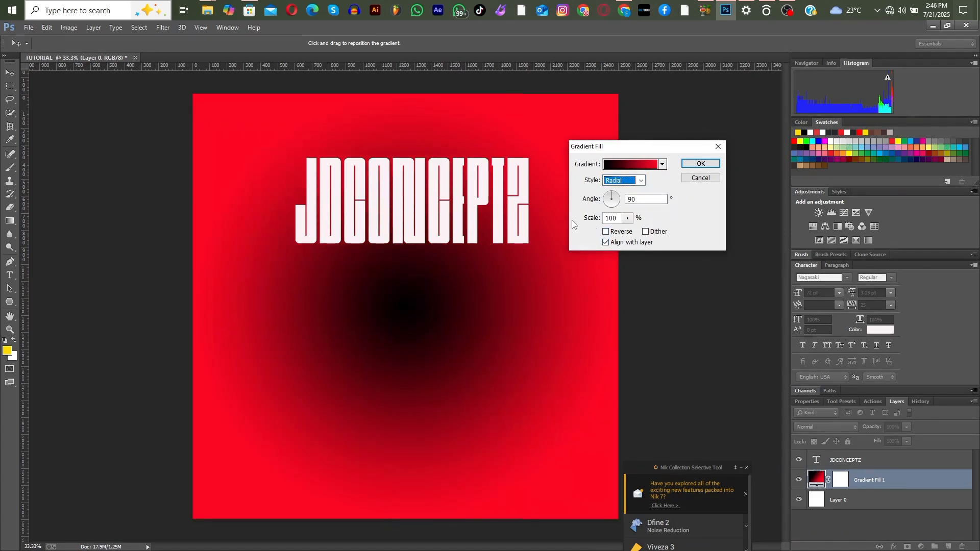
{"action": "left_click", "coordinate": [607, 232]}
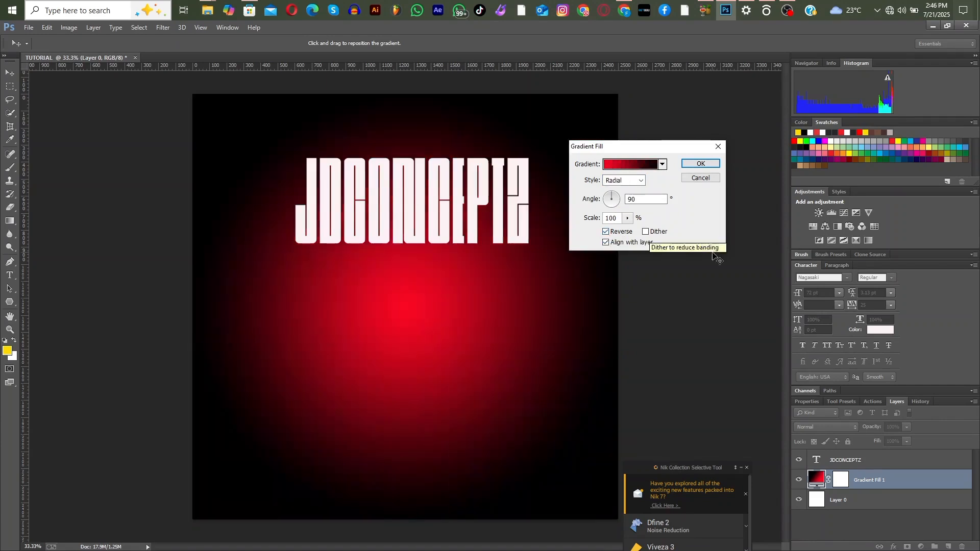
Try gradient scales of 1000% and about 298%, and set the scale back to 1000%.
{"action": "left_click", "coordinate": [629, 219]}
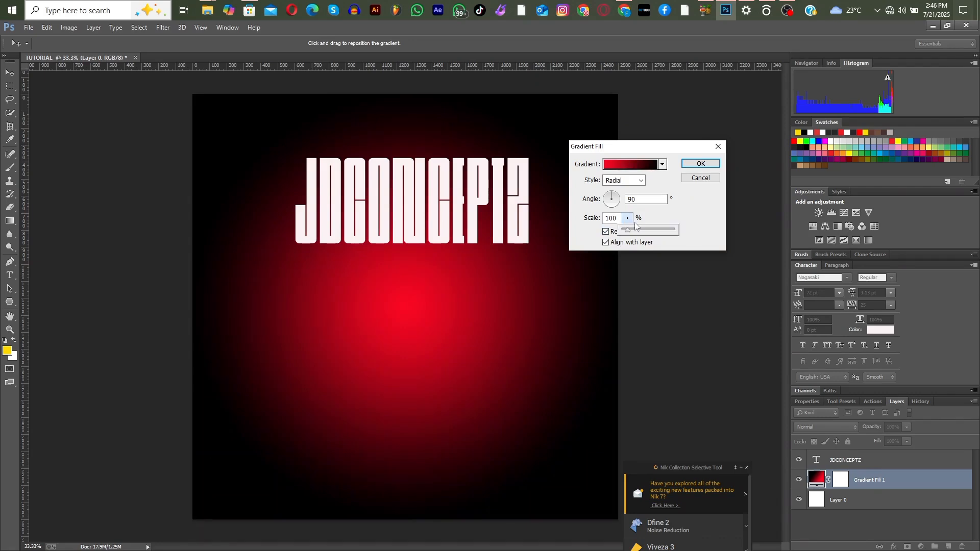
{"action": "left_click_drag", "start_coordinate": [631, 233], "coordinate": [674, 232]}
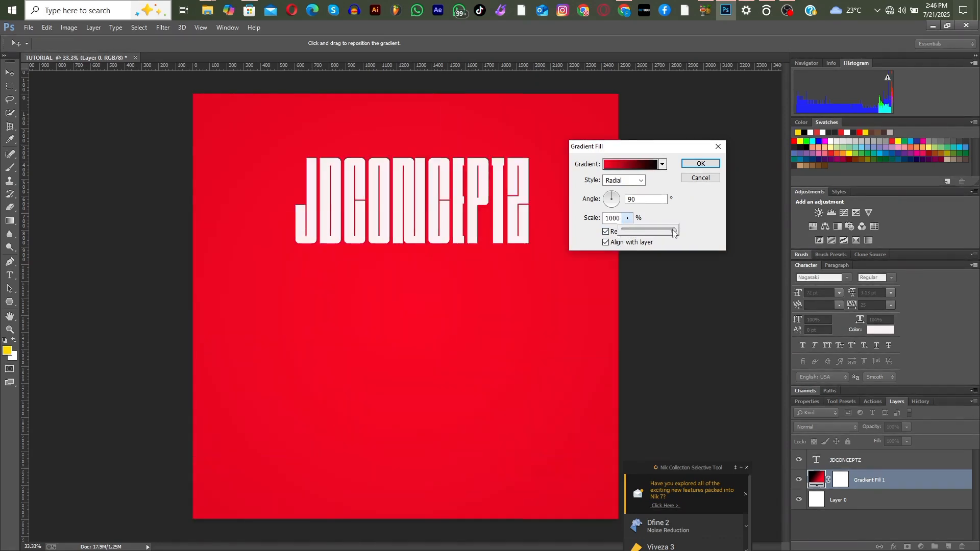
{"action": "left_click_drag", "start_coordinate": [674, 232], "coordinate": [654, 233]}
{"action": "left_click_drag", "start_coordinate": [654, 232], "coordinate": [638, 230]}
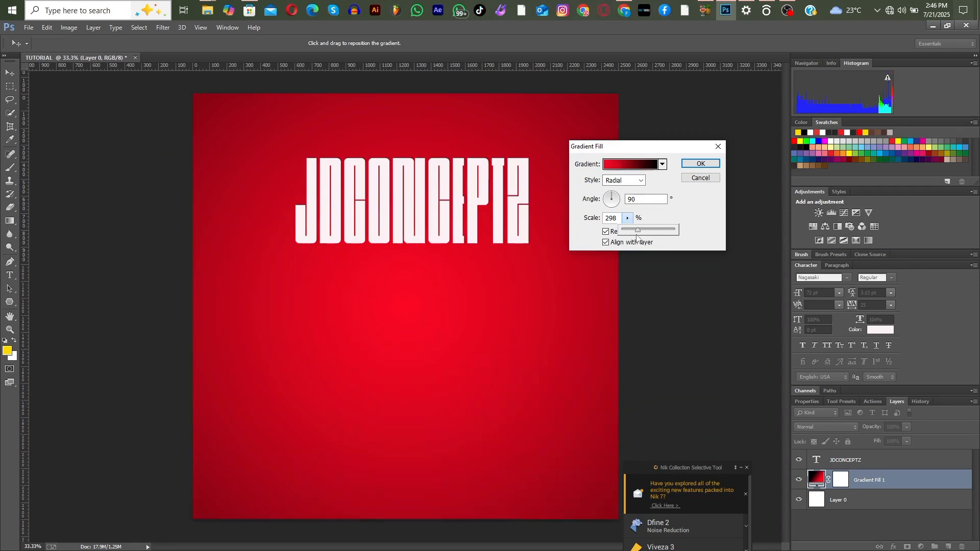
{"action": "left_click_drag", "start_coordinate": [637, 231], "coordinate": [675, 230]}
{"action": "left_click", "coordinate": [630, 219]}
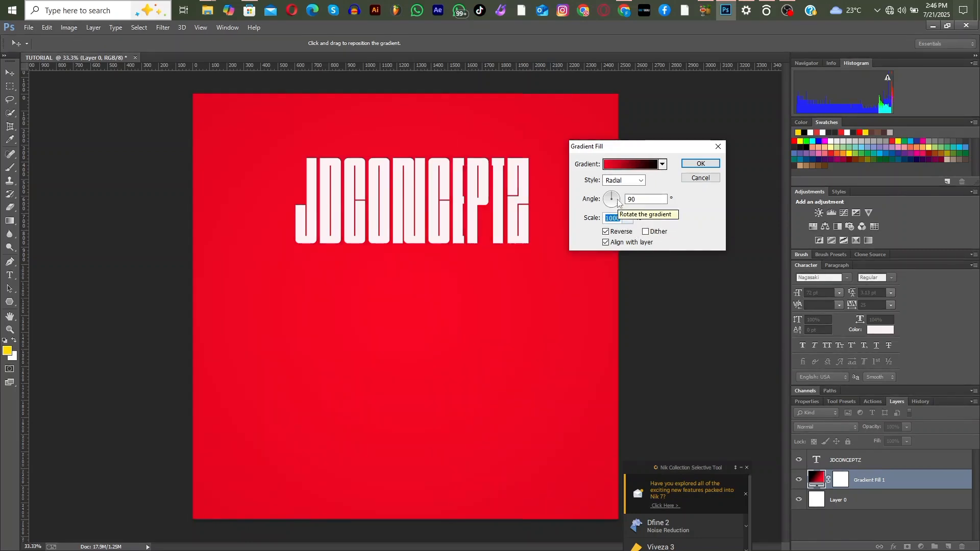
Try the Angle and Reflected styles for the gradient fill, reducing the Reflected gradient's scale to 1%.
{"action": "left_click", "coordinate": [637, 182]}
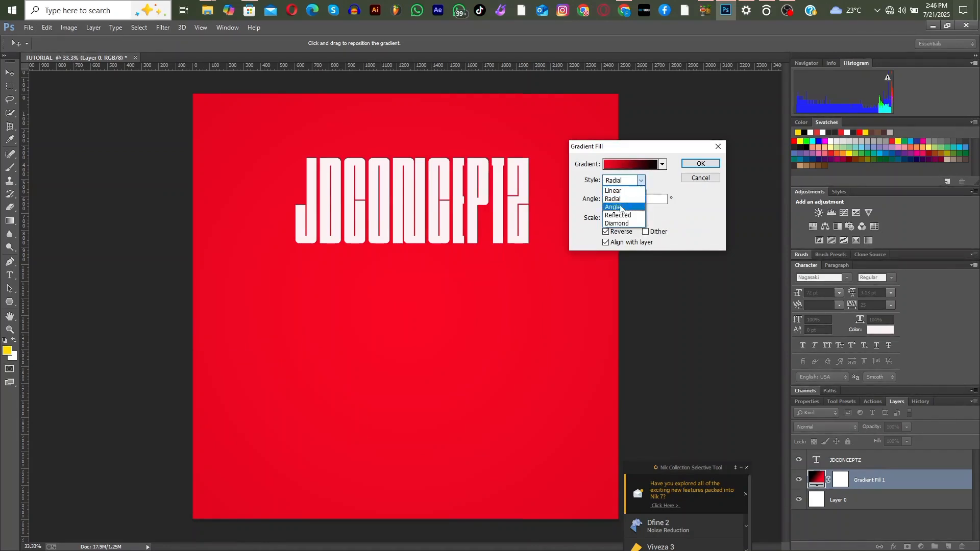
{"action": "left_click", "coordinate": [615, 208]}
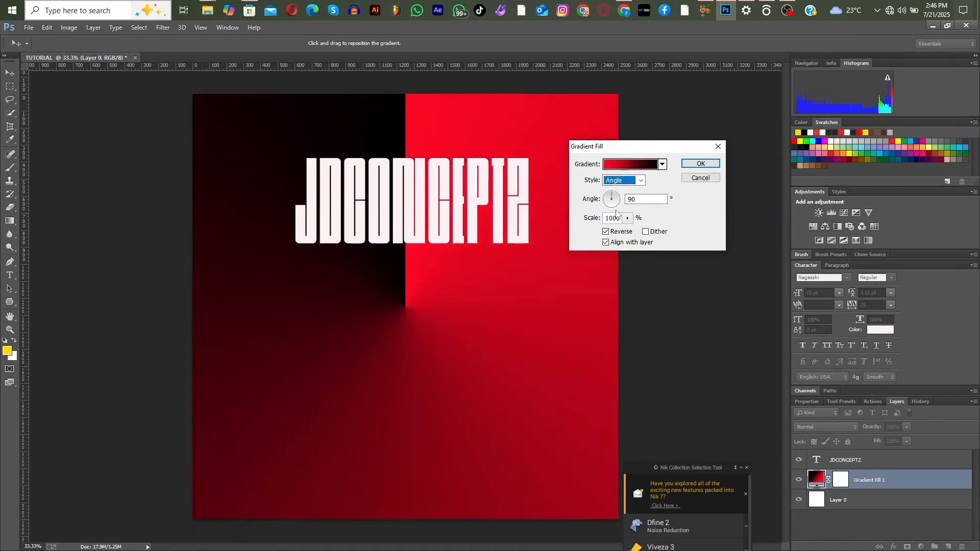
{"action": "left_click", "coordinate": [641, 182]}
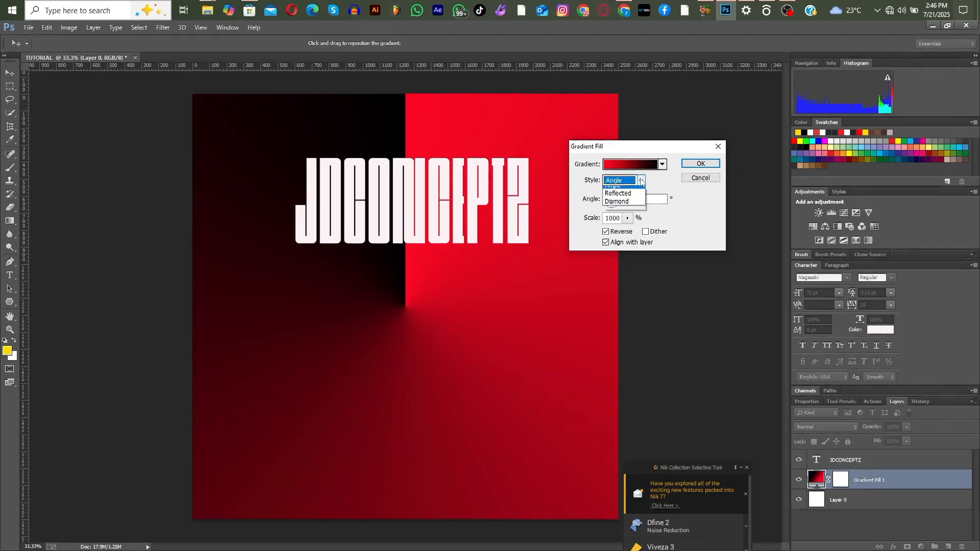
{"action": "left_click", "coordinate": [625, 215]}
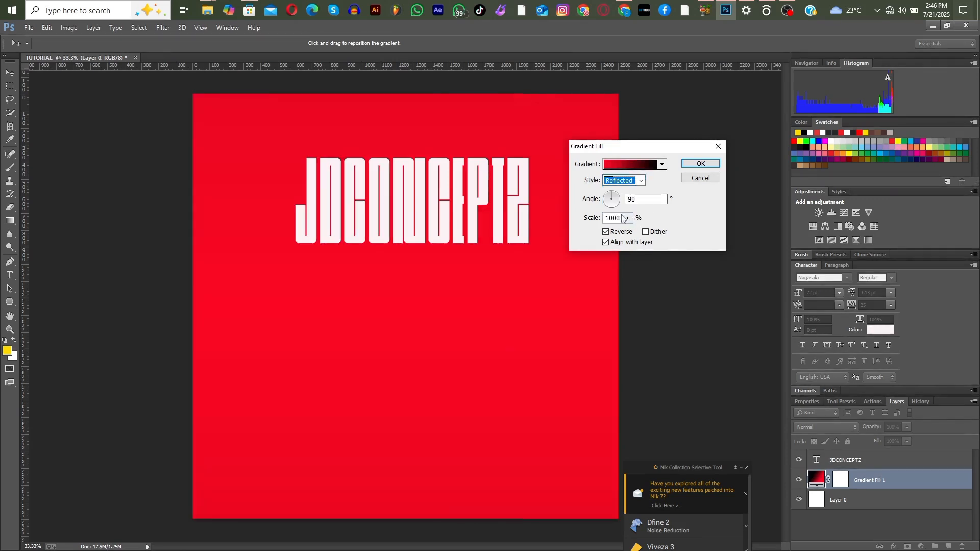
{"action": "left_click", "coordinate": [628, 219]}
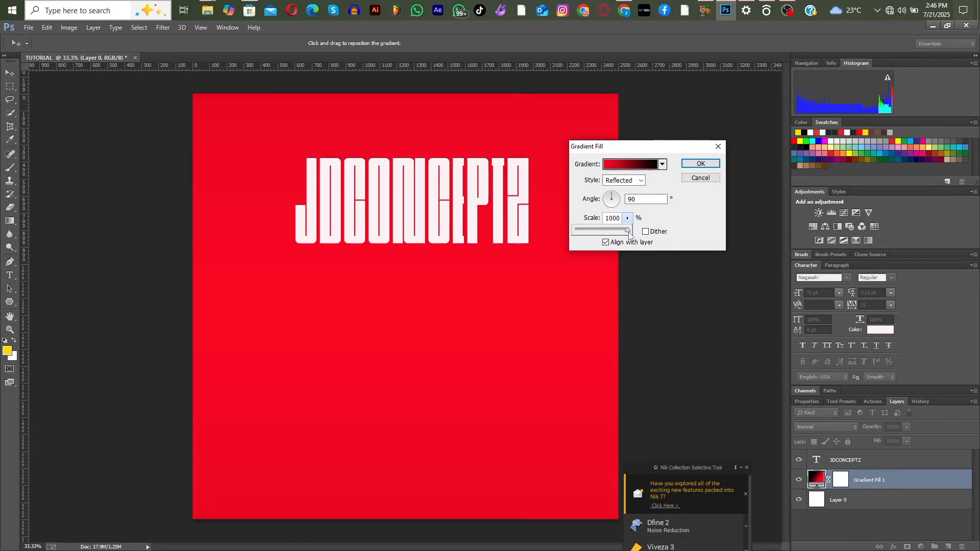
{"action": "left_click_drag", "start_coordinate": [629, 231], "coordinate": [541, 224]}
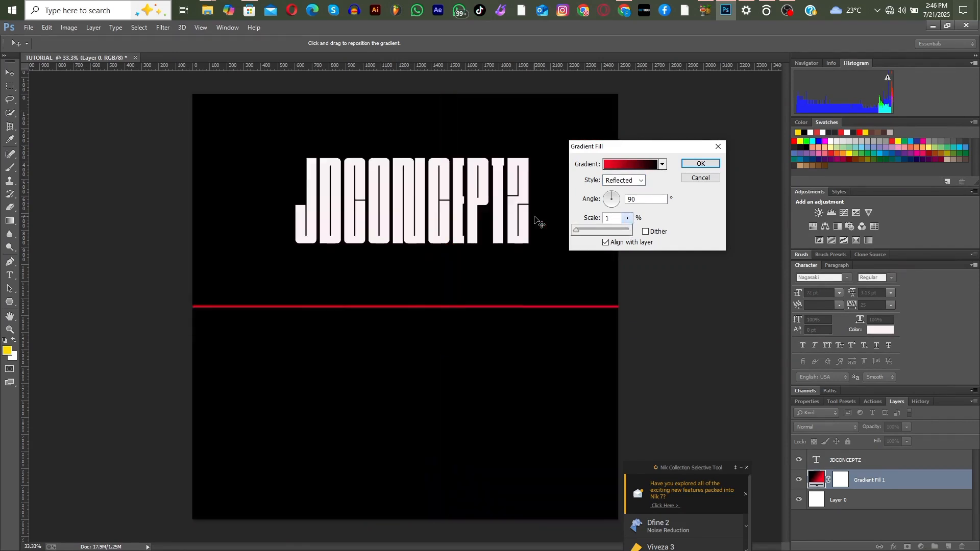
Try the Diamond style for the gradient fill and turn off its Reverse option.
{"action": "left_click", "coordinate": [627, 184]}
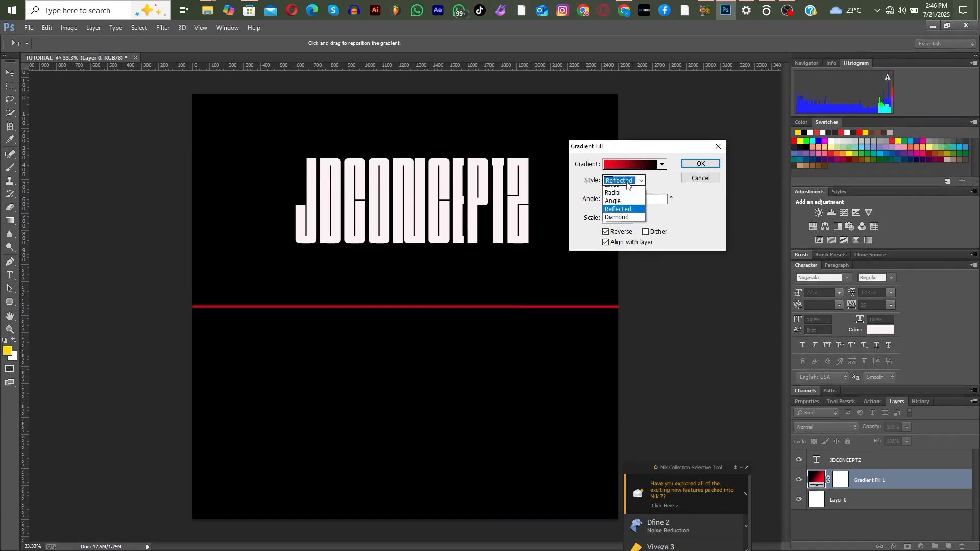
{"action": "left_click", "coordinate": [627, 217]}
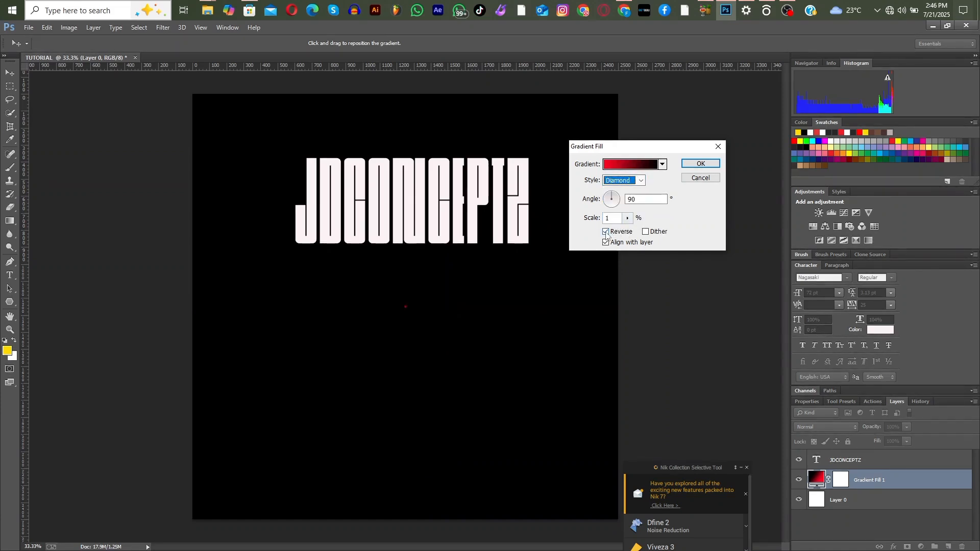
{"action": "left_click", "coordinate": [607, 233]}
{"action": "left_click", "coordinate": [606, 232]}
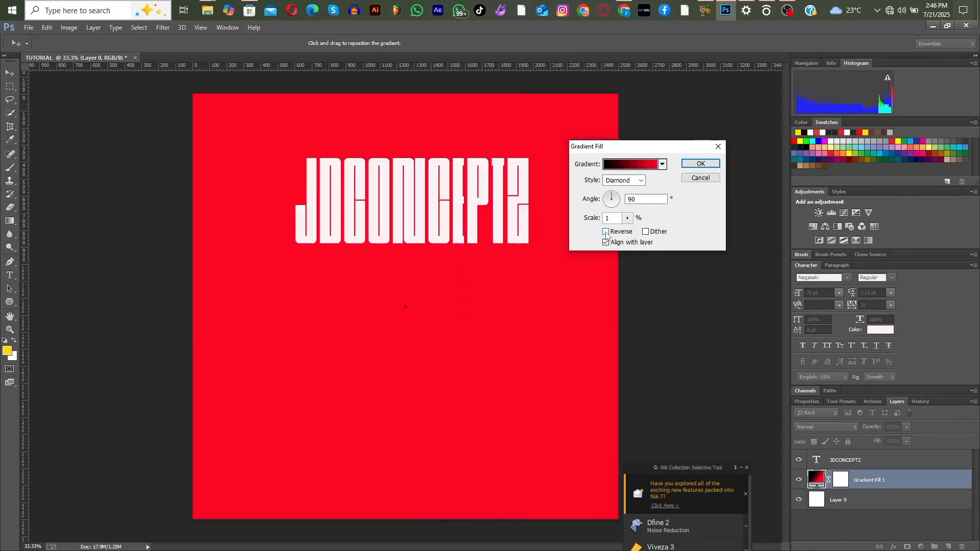
Change the gradient fill's style to Linear and set its scale to 100%.
{"action": "left_click", "coordinate": [638, 184]}
{"action": "left_click", "coordinate": [627, 191]}
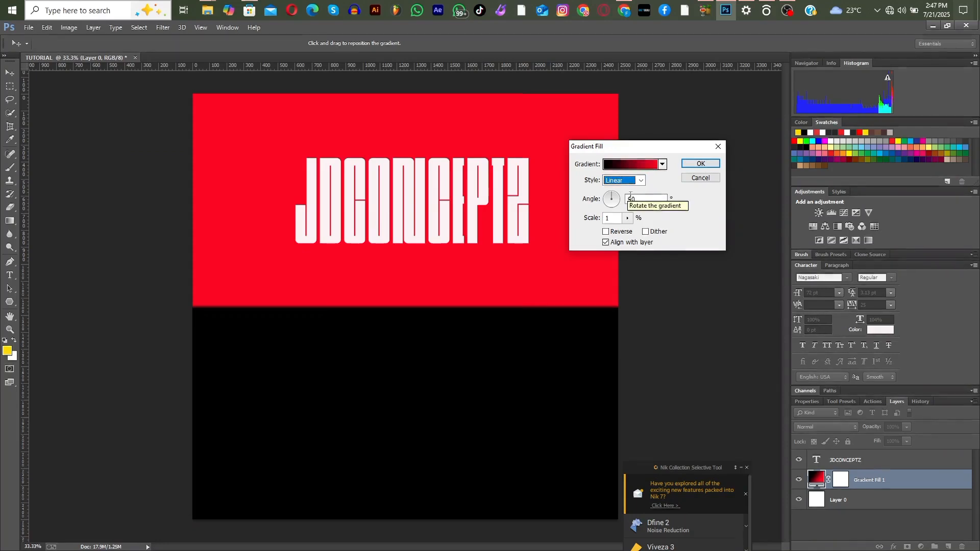
{"action": "left_click", "coordinate": [627, 218]}
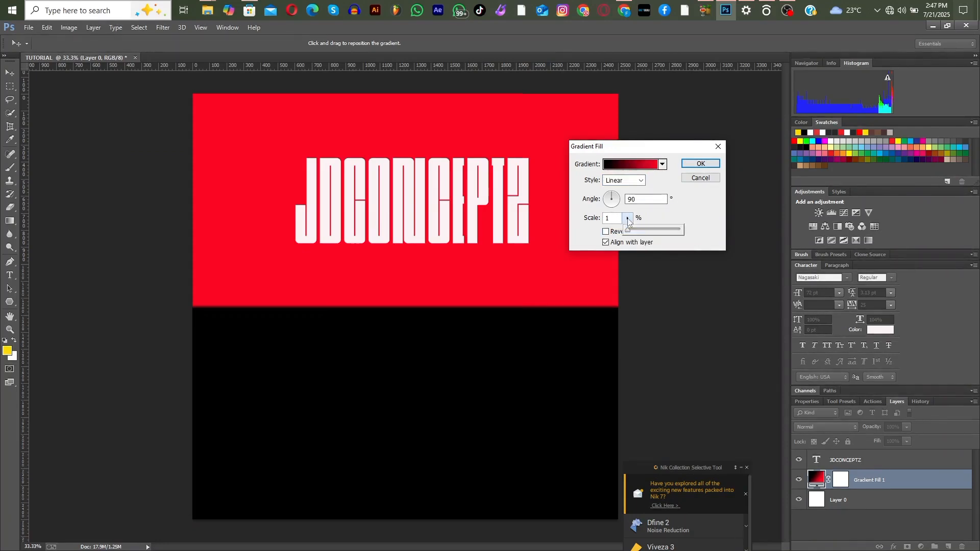
{"action": "left_click_drag", "start_coordinate": [628, 229], "coordinate": [634, 232]}
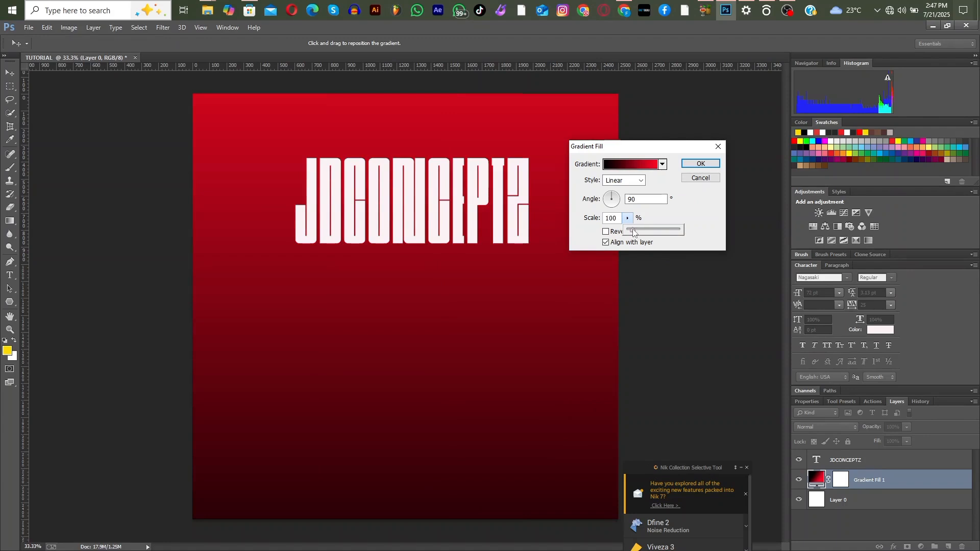
Rotate the linear gradient to an angle of about 76° and accept the gradient fill settings.
{"action": "left_click", "coordinate": [614, 194]}
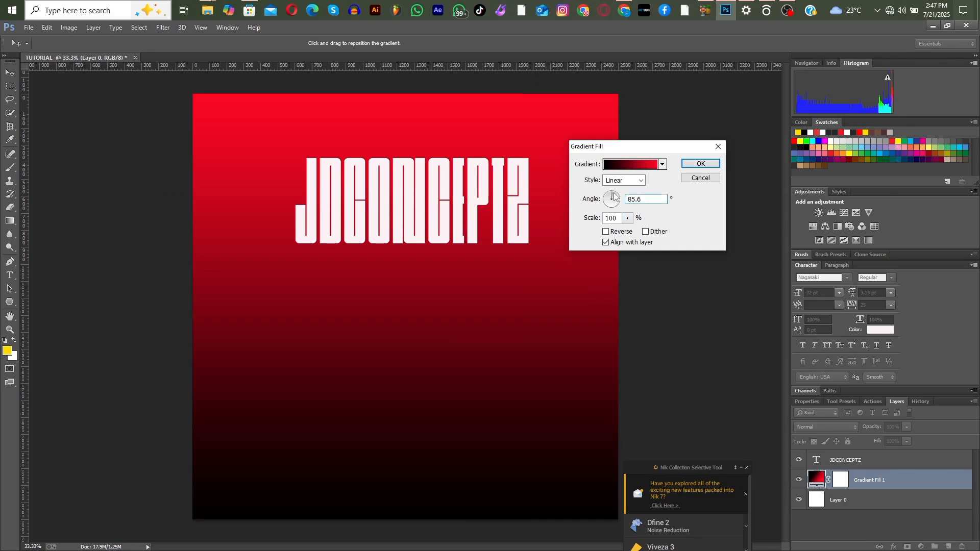
{"action": "mouse_move", "coordinate": [613, 196]}
{"action": "left_mouse_down"}
{"action": "mouse_move", "coordinate": [614, 211]}
{"action": "mouse_move", "coordinate": [614, 196]}
{"action": "left_mouse_up"}
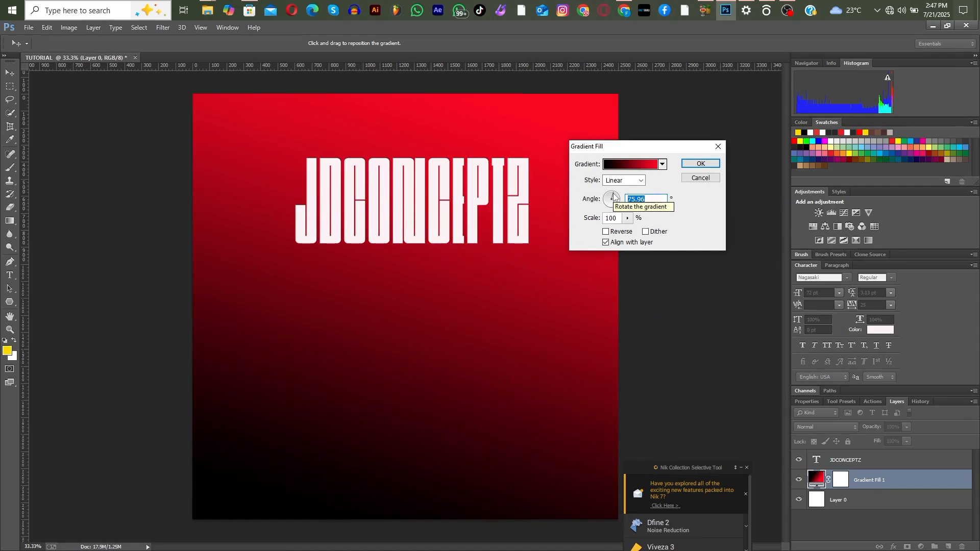
{"action": "left_click", "coordinate": [697, 167]}
Select the JDCONCEPTZ text with the Move tool and delete it.
{"action": "key", "text": "v"}
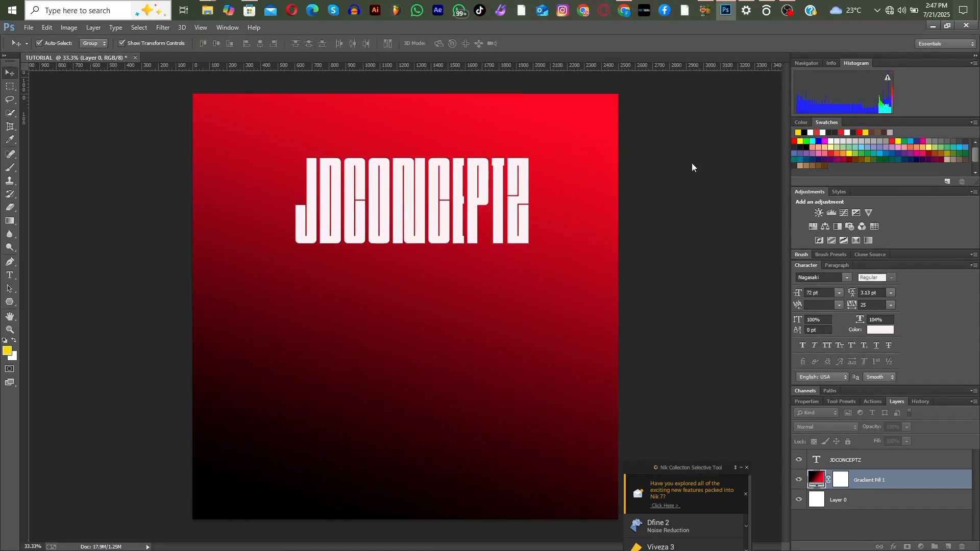
{"action": "left_click", "coordinate": [340, 234]}
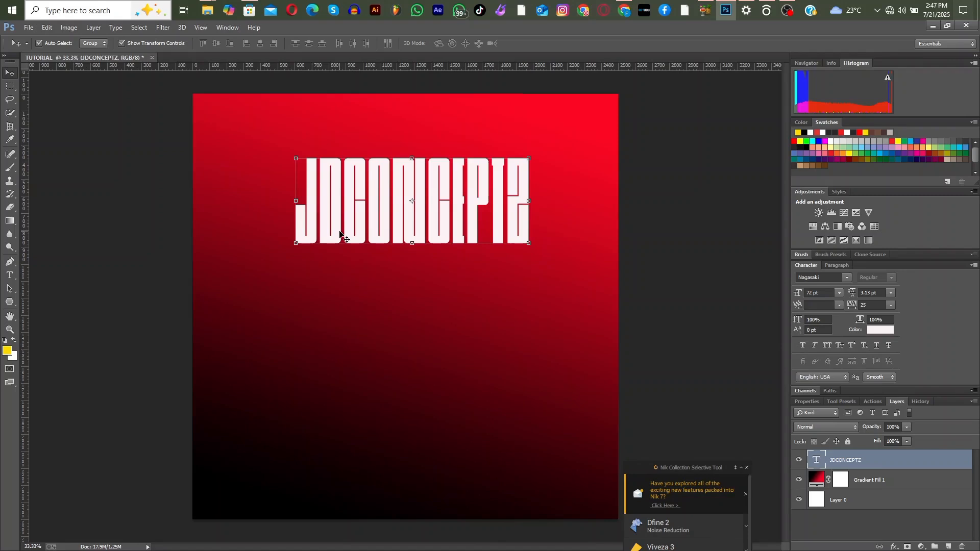
{"action": "key", "text": "Delete"}
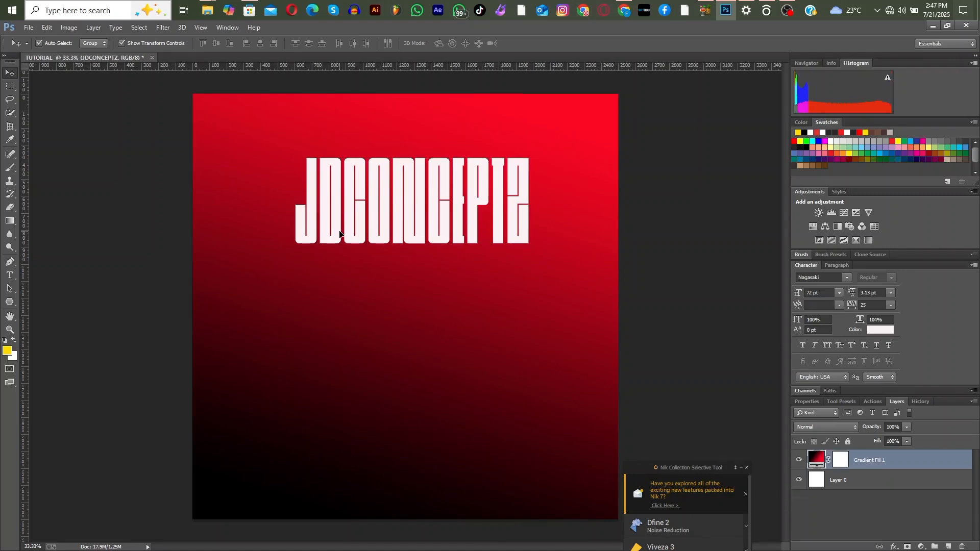
{"action": "left_click", "coordinate": [28, 27]}
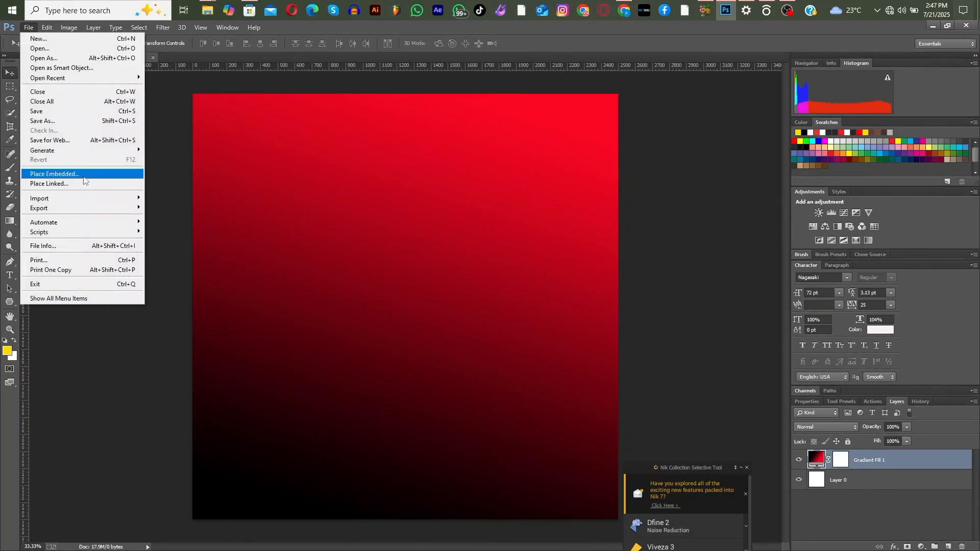
{"action": "left_click", "coordinate": [178, 73]}
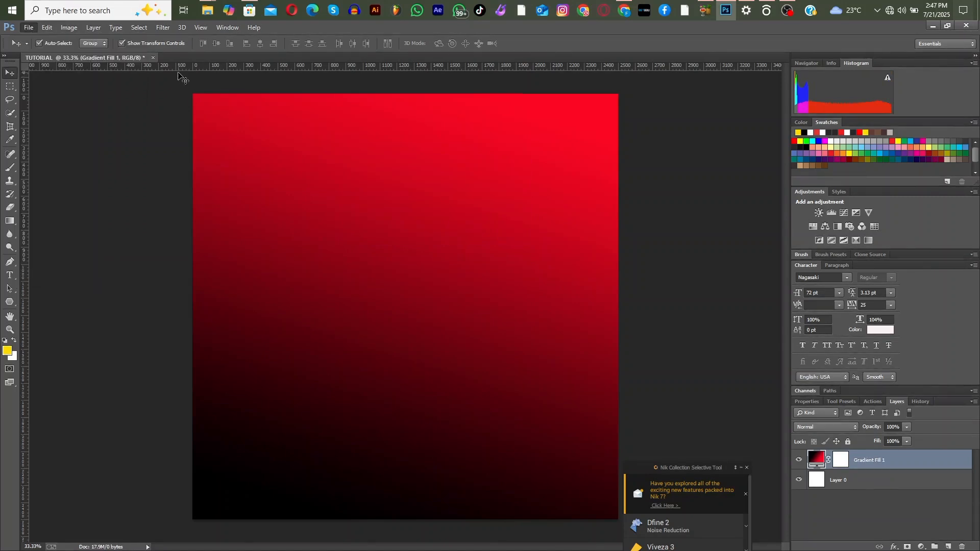
{"action": "left_click", "coordinate": [28, 29]}
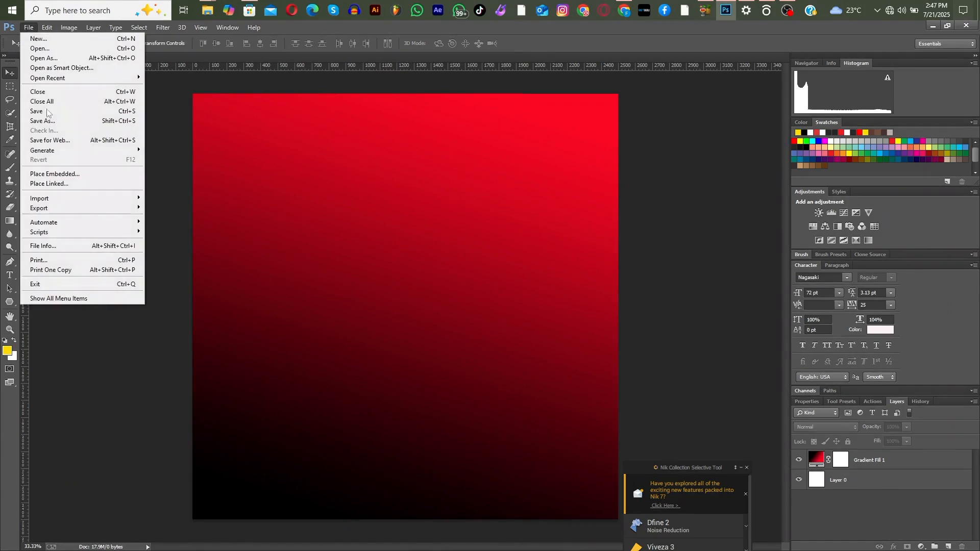
{"action": "left_click", "coordinate": [54, 174]}
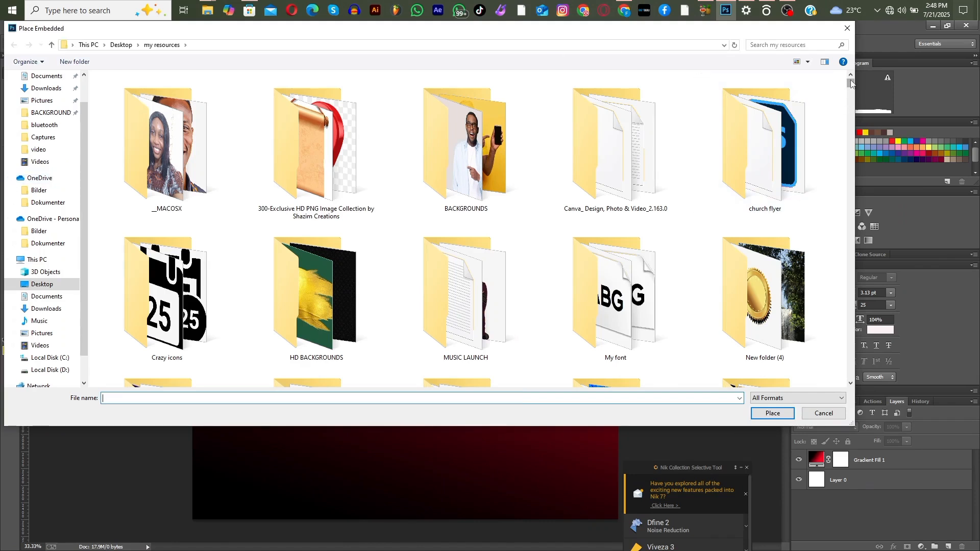
{"action": "left_click_drag", "start_coordinate": [851, 85], "coordinate": [850, 118]}
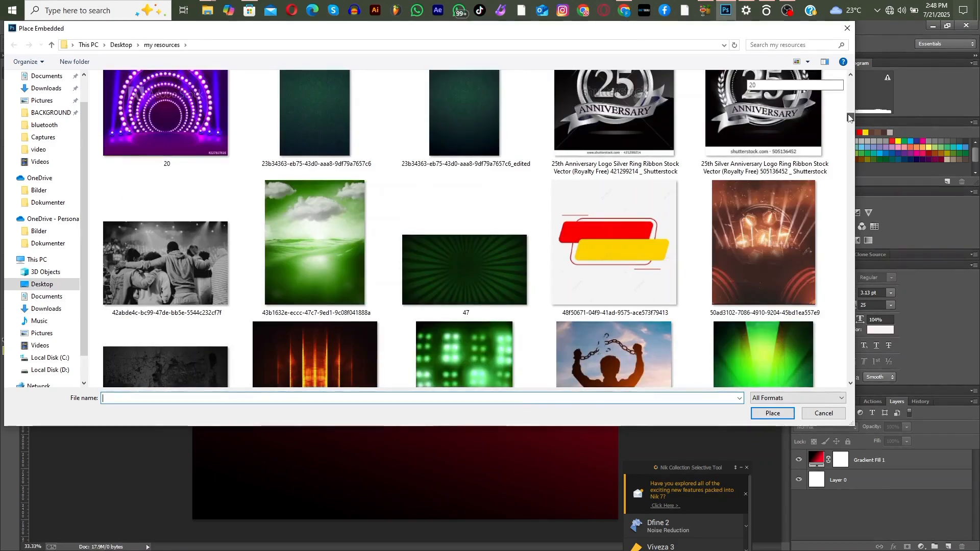
{"action": "left_click", "coordinate": [769, 234]}
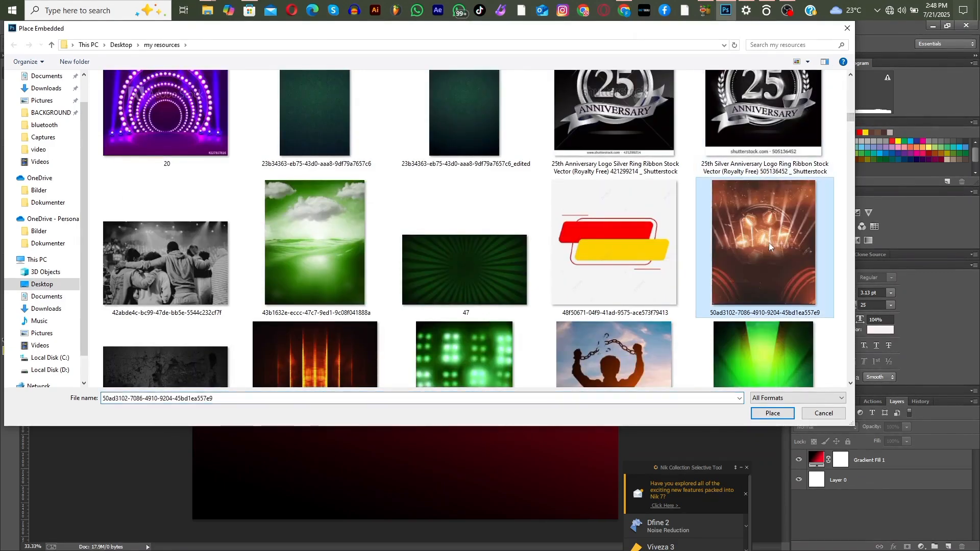
{"action": "left_click", "coordinate": [780, 418]}
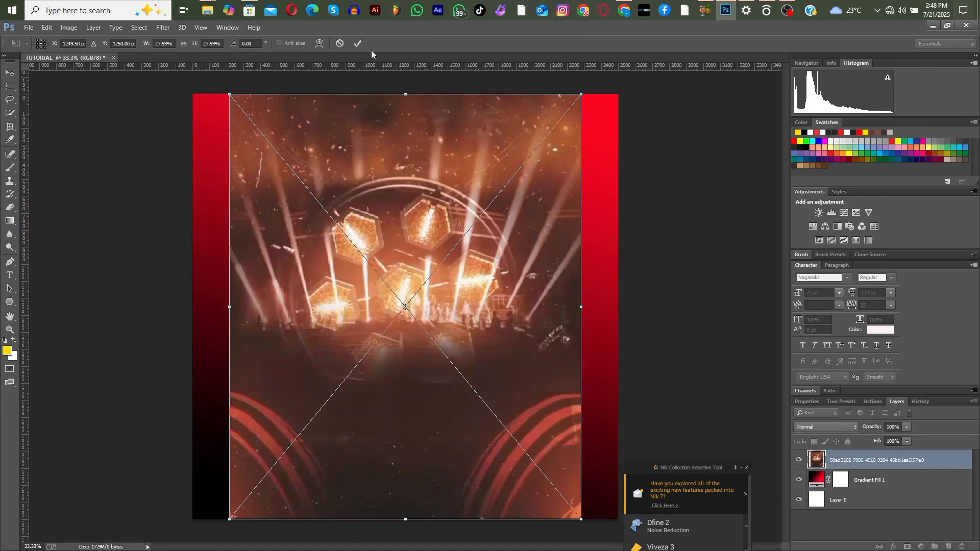
{"action": "left_click", "coordinate": [360, 44]}
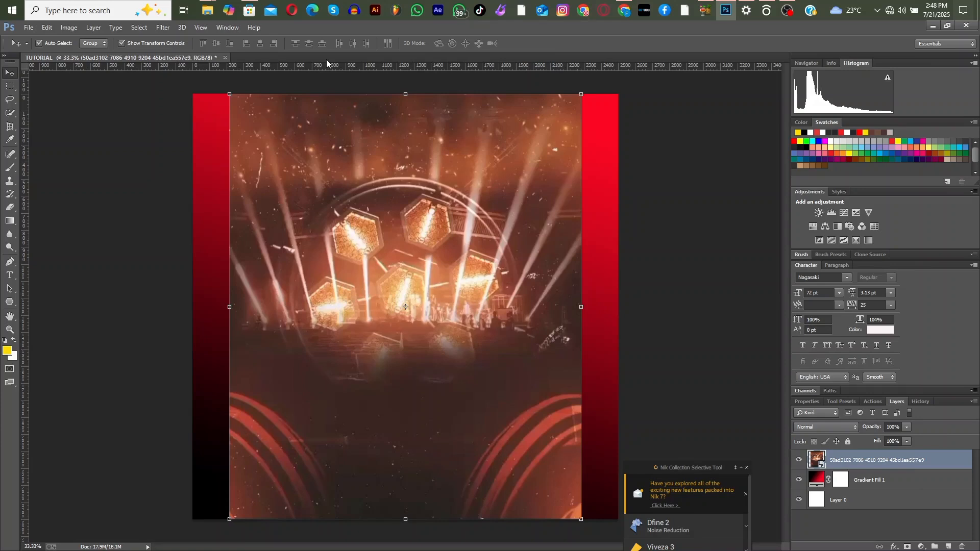
Delete the placed stage-lights image layer.
{"action": "key", "text": "Delete"}
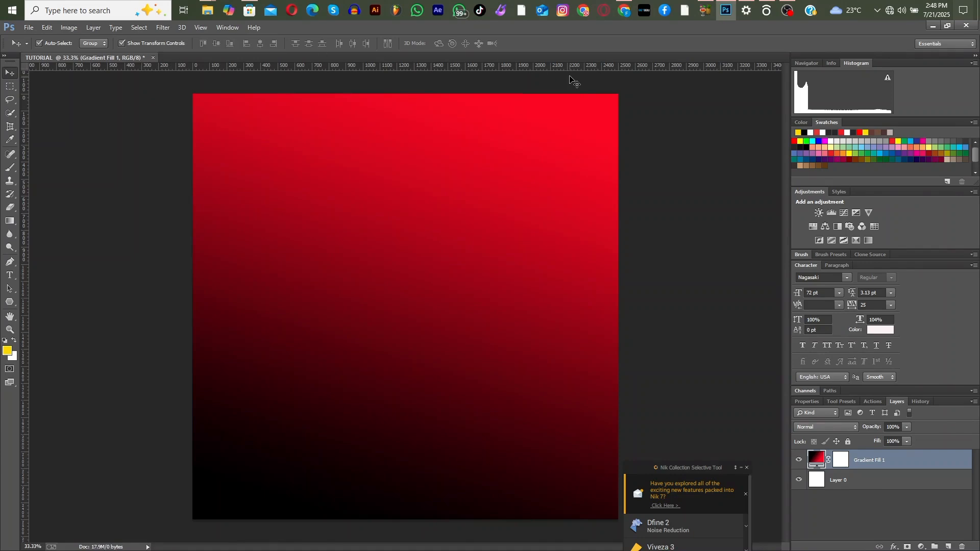
{"action": "mouse_move", "coordinate": [798, 11]}
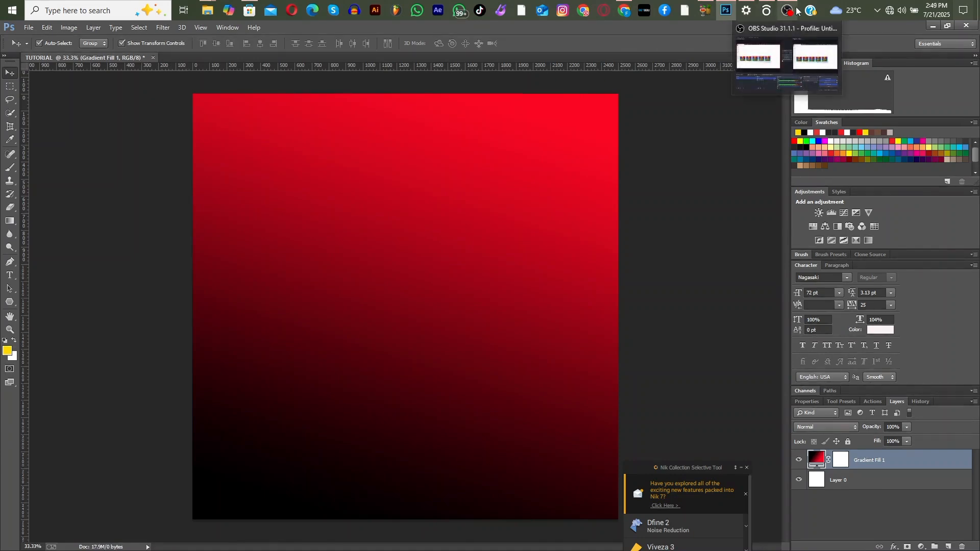